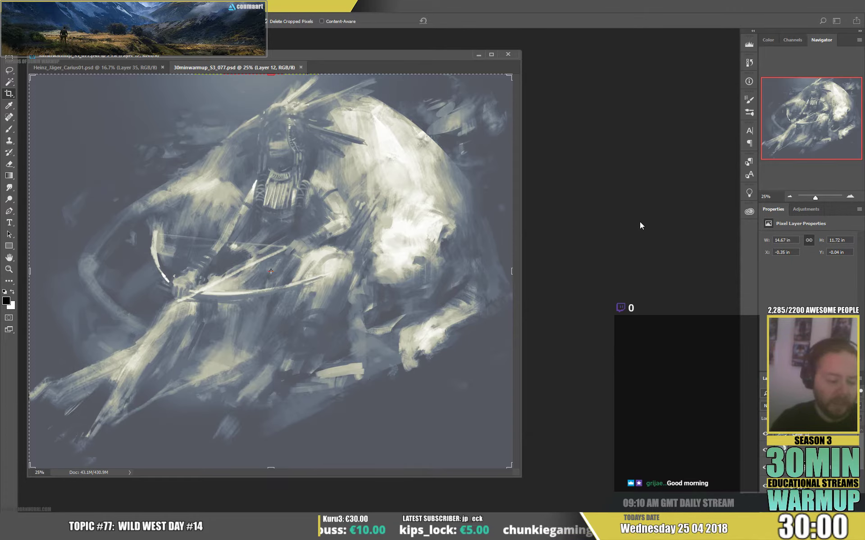
Step: Paste the cougar reference photo into a new document and float it in its own window beside the enlarged painting window
key(ctrl+n)
key(Return)
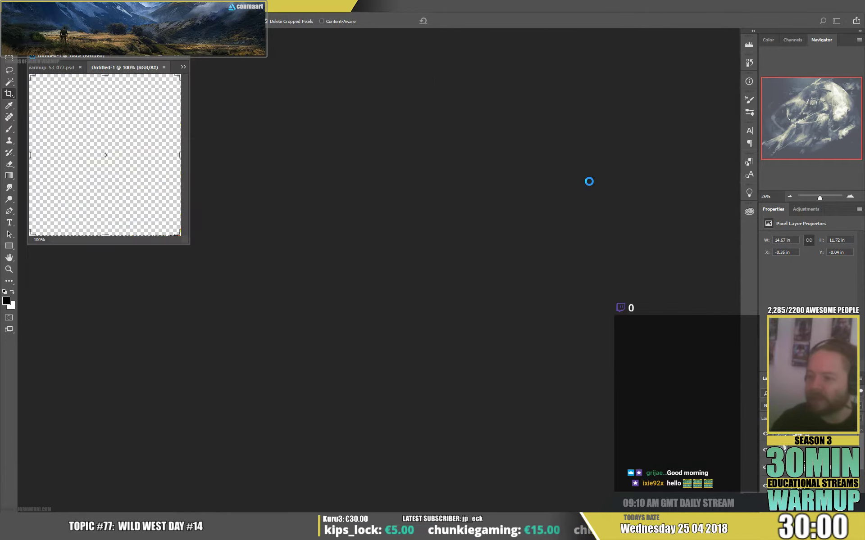
key(ctrl+v)
drag(129, 69, 512, 62)
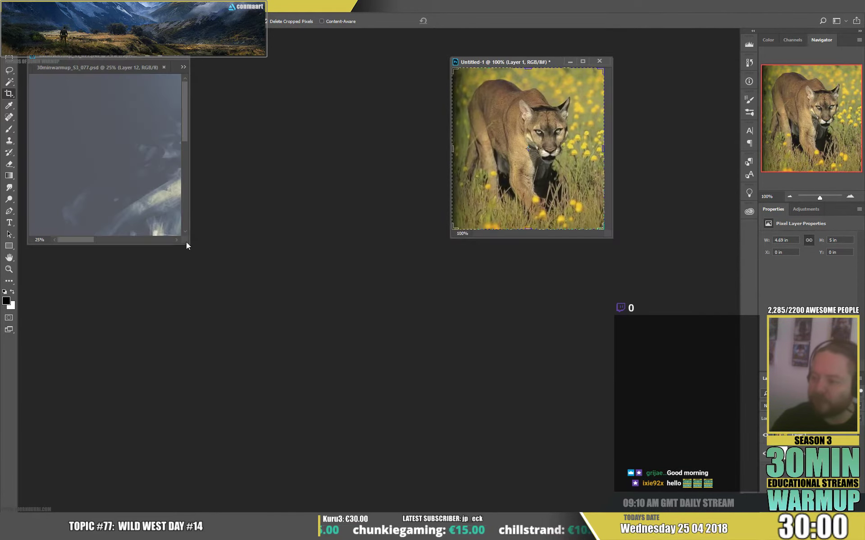
drag(185, 242, 457, 435)
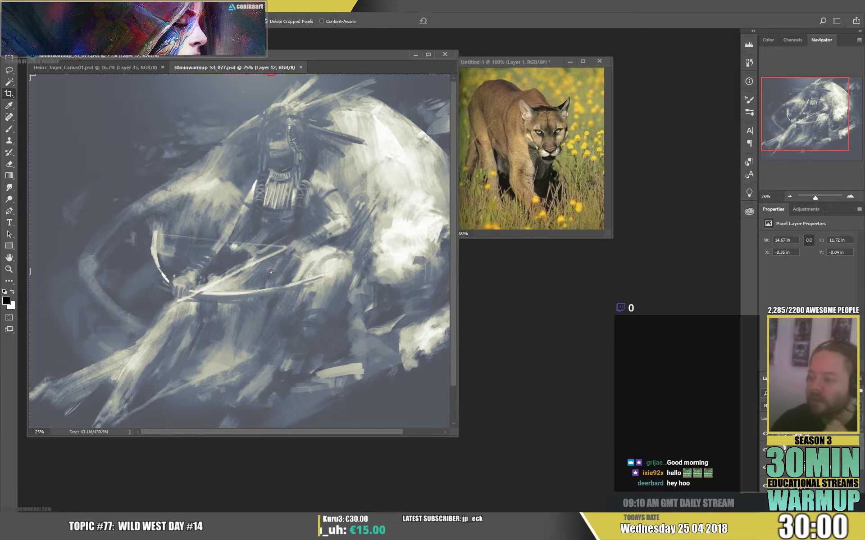
Step: Flip the cougar reference photo horizontally and move its window clear of the painting
click(504, 62)
click(57, 7)
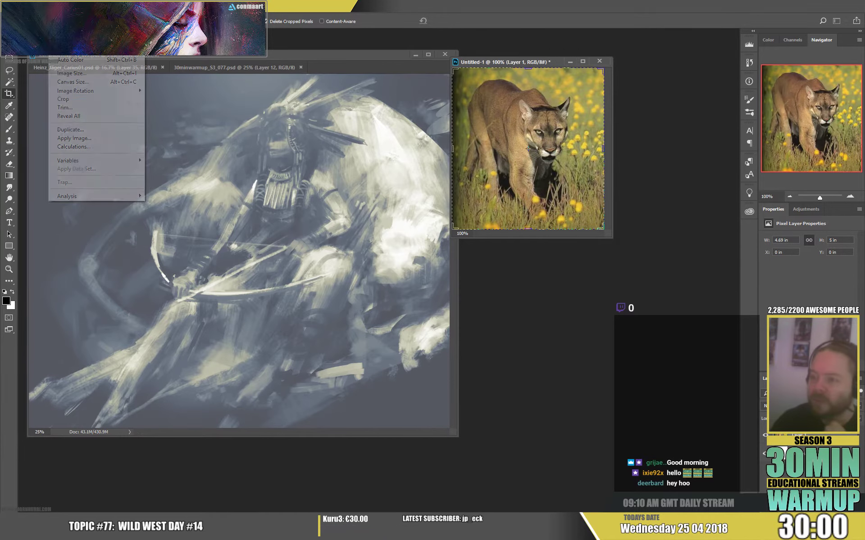
mouse_move(104, 92)
click(199, 130)
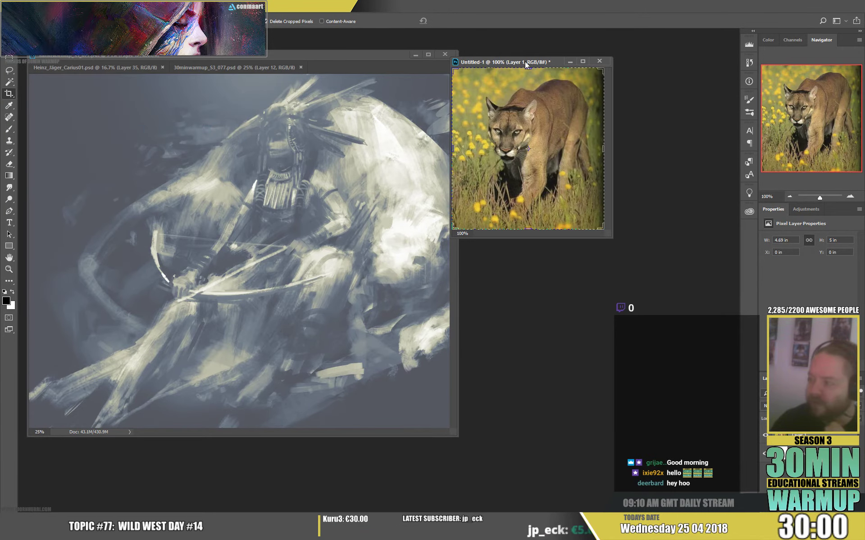
drag(526, 64, 609, 71)
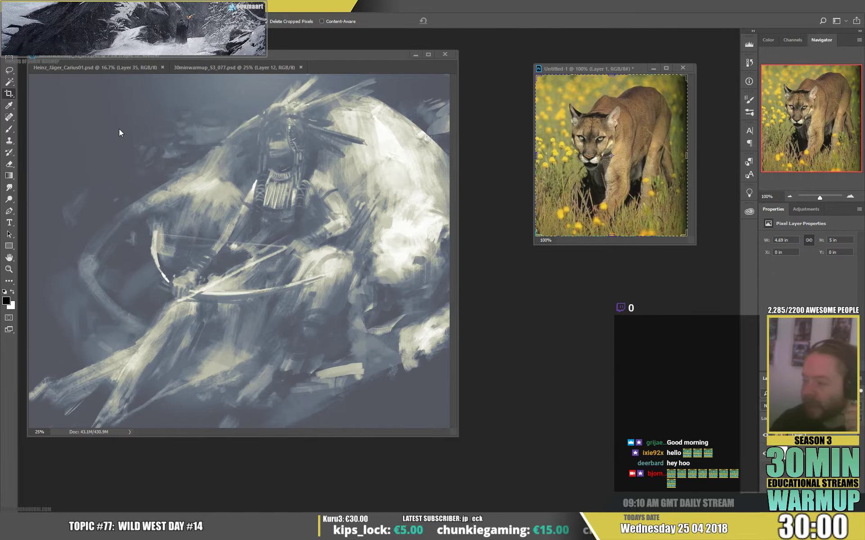
Step: Enlarge and arrange the painting window so the whole canvas fits with the cougar reference still in view
mouse_move(338, 56)
mouse_down()
mouse_move(350, 47)
mouse_move(339, 53)
mouse_up()
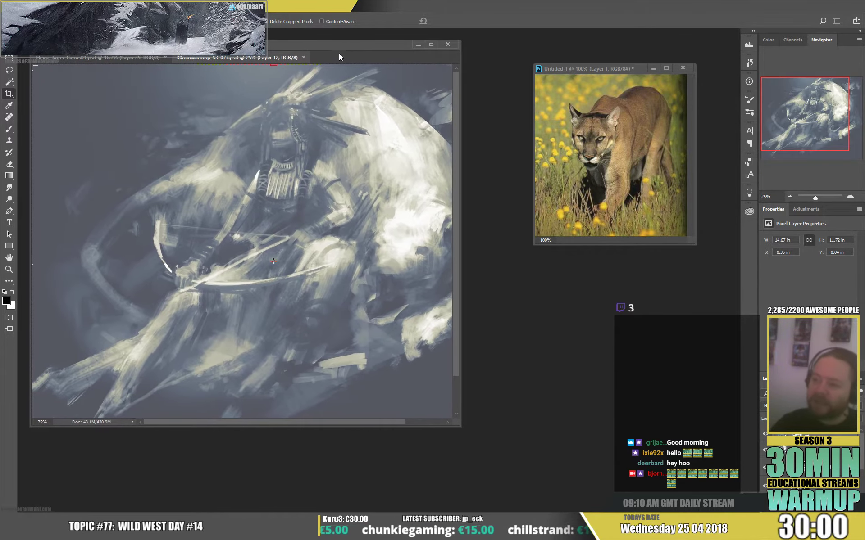
click(165, 58)
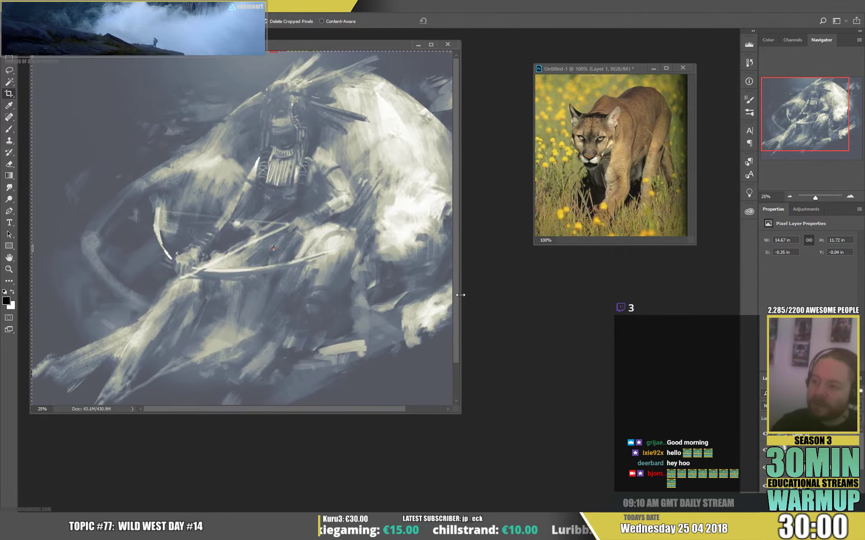
drag(459, 412, 609, 513)
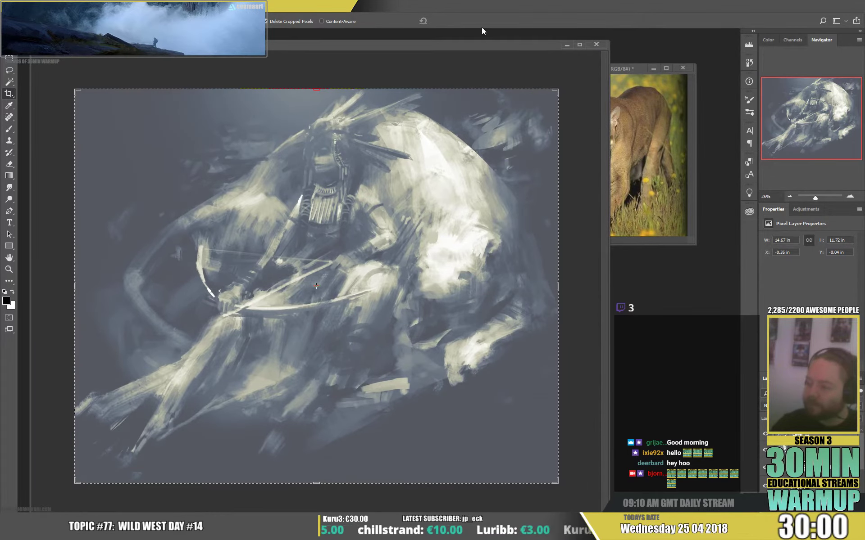
drag(610, 42, 548, 35)
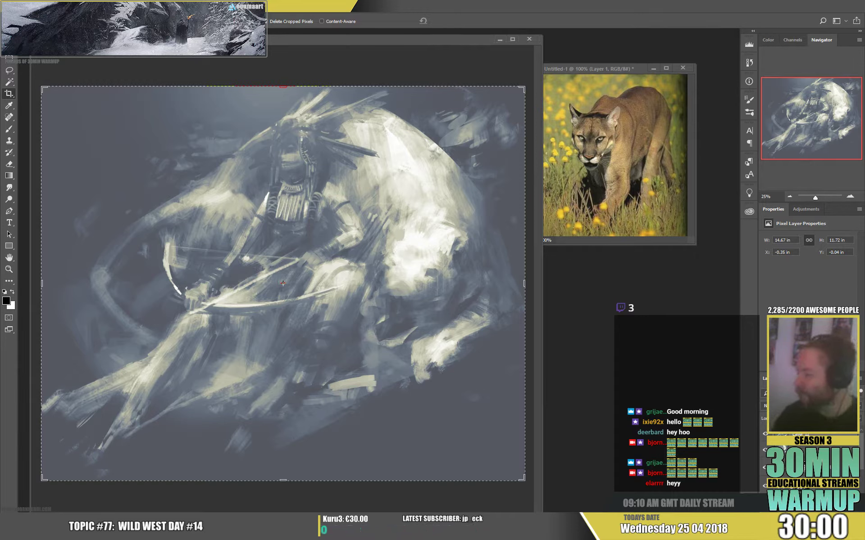
Step: Merge the selected layers of the painting and add a new empty layer for brushwork
shift+click(811, 439)
key(ctrl+e)
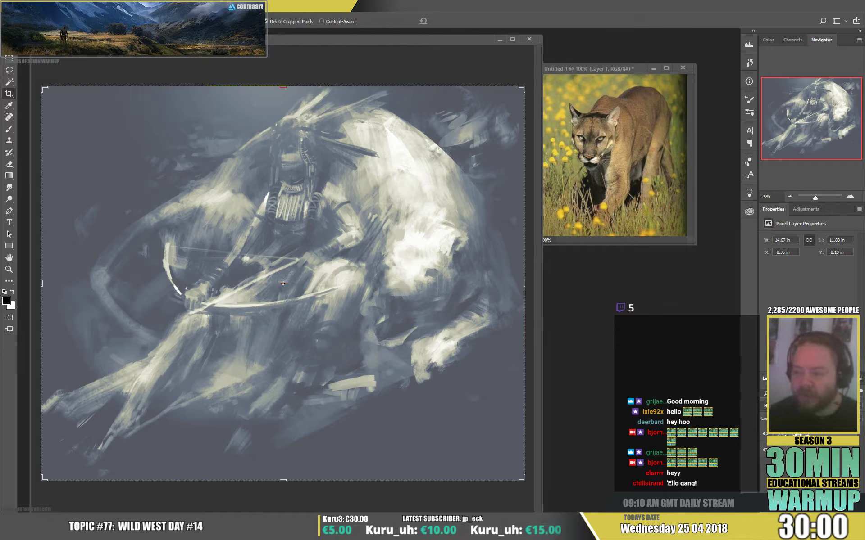
key(b)
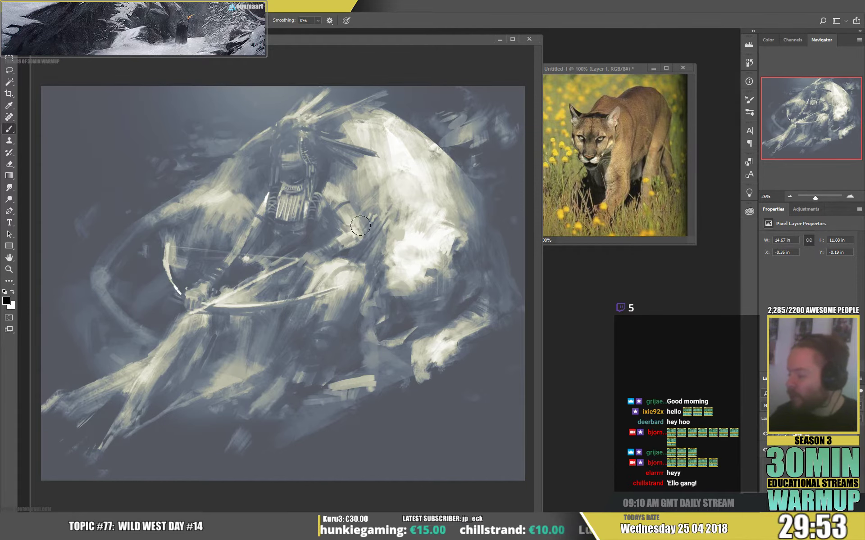
key(ctrl+shift+alt+n)
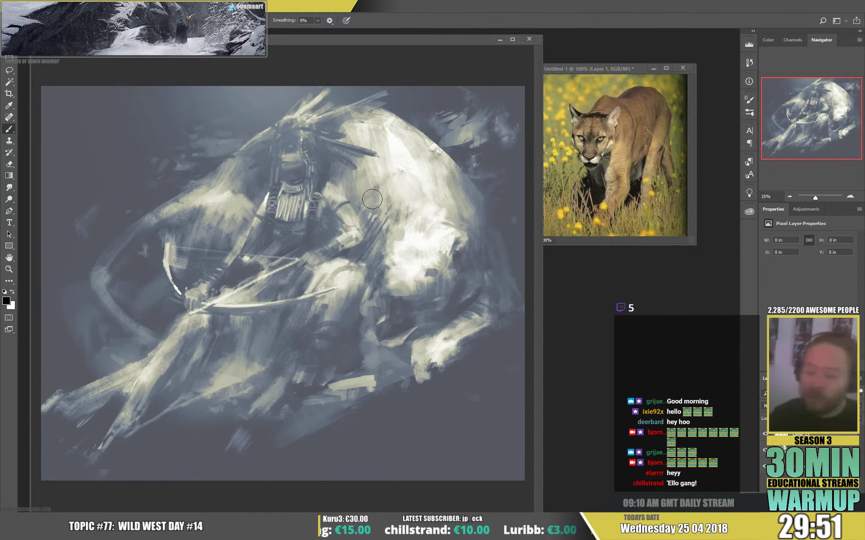
Step: Reduce the brush size and paint sampled tones over the big cat's back, roughing in its eyes
right_click(315, 218)
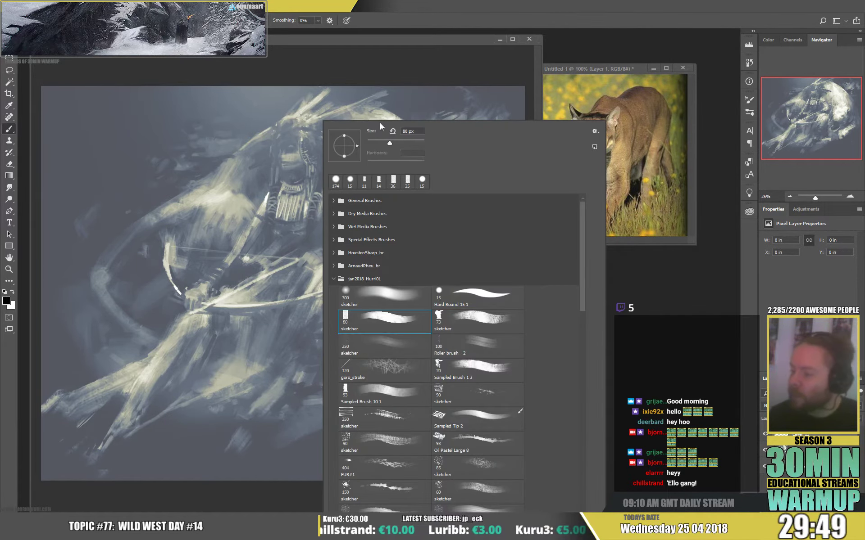
click(378, 141)
click(423, 69)
alt+click(397, 106)
mouse_move(380, 112)
mouse_down()
mouse_move(399, 117)
mouse_move(384, 106)
mouse_move(375, 115)
mouse_move(395, 113)
mouse_move(385, 116)
mouse_move(429, 134)
mouse_up()
drag(369, 111, 394, 119)
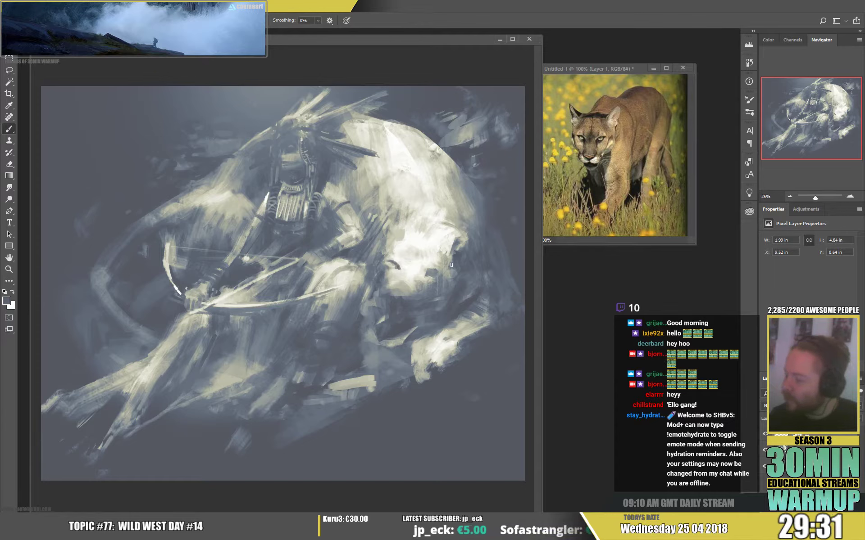
drag(431, 271, 438, 273)
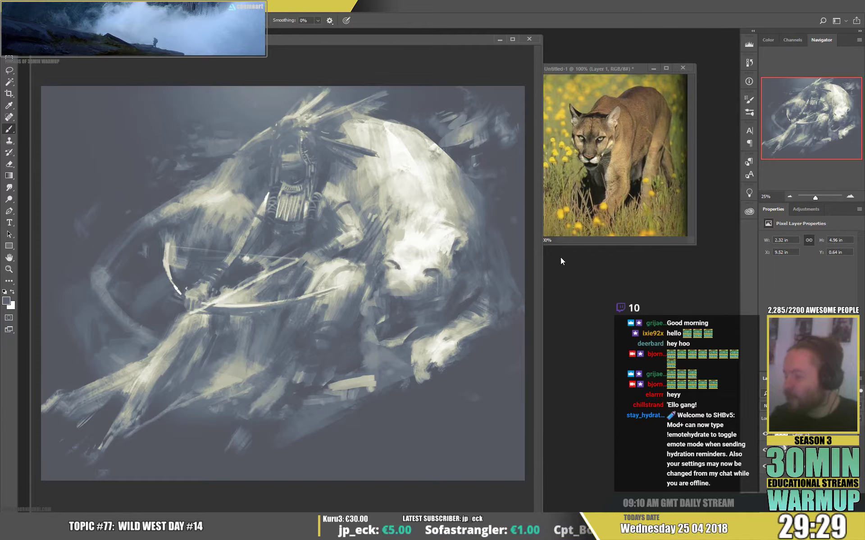
Step: Try to rotate the canvas view of the painting
key(r)
click(484, 341)
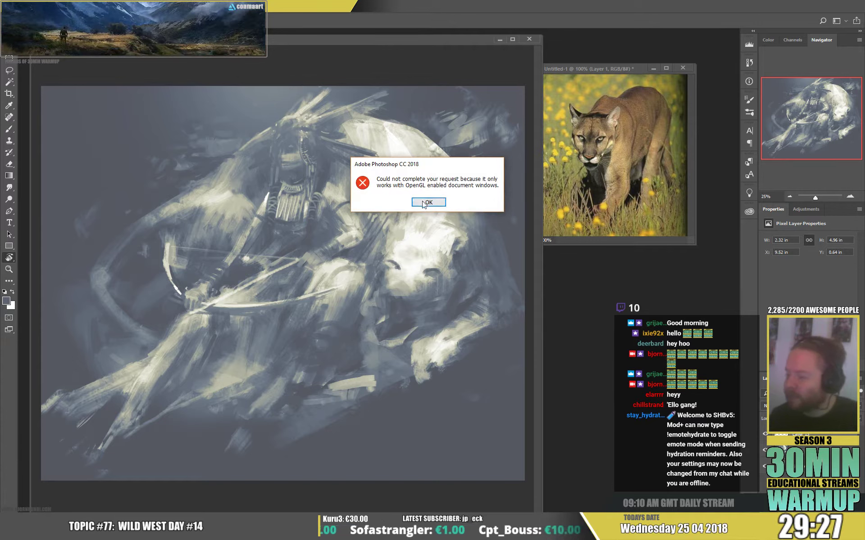
key(Return)
Step: Strengthen the big cat's eye outlines and block in its nose and muzzle with sampled grey and dark tones
key(b)
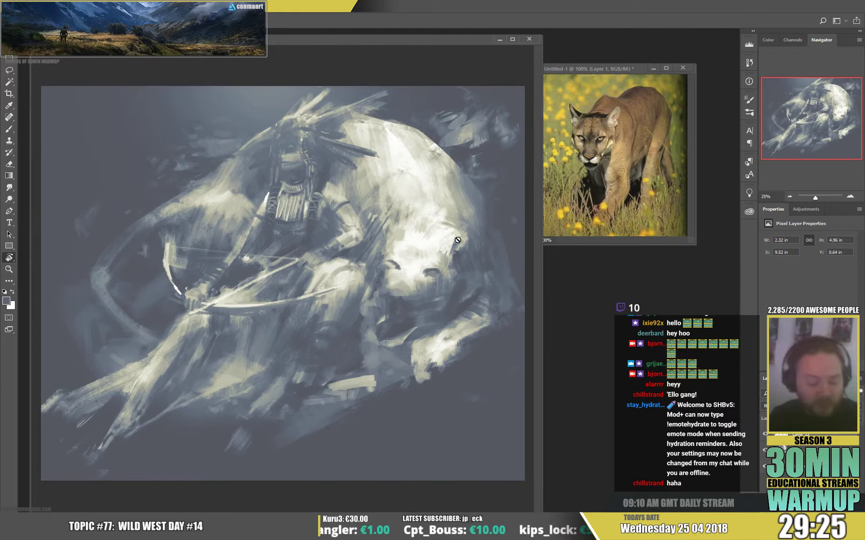
drag(427, 270, 421, 277)
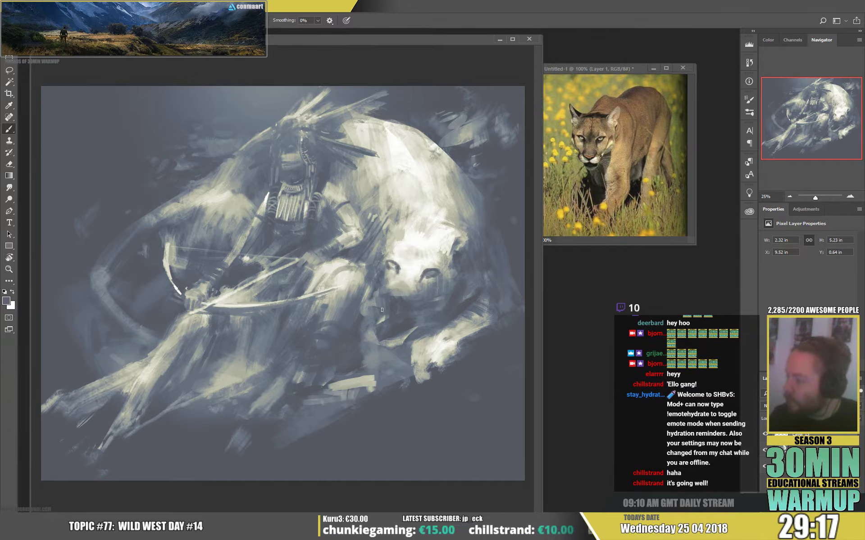
drag(389, 293, 393, 304)
alt+click(387, 288)
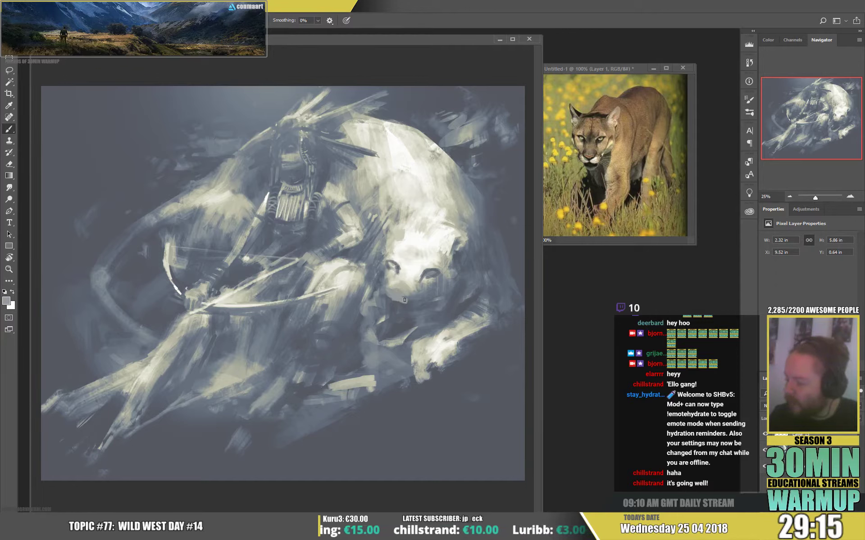
alt+click(386, 297)
drag(390, 302, 401, 290)
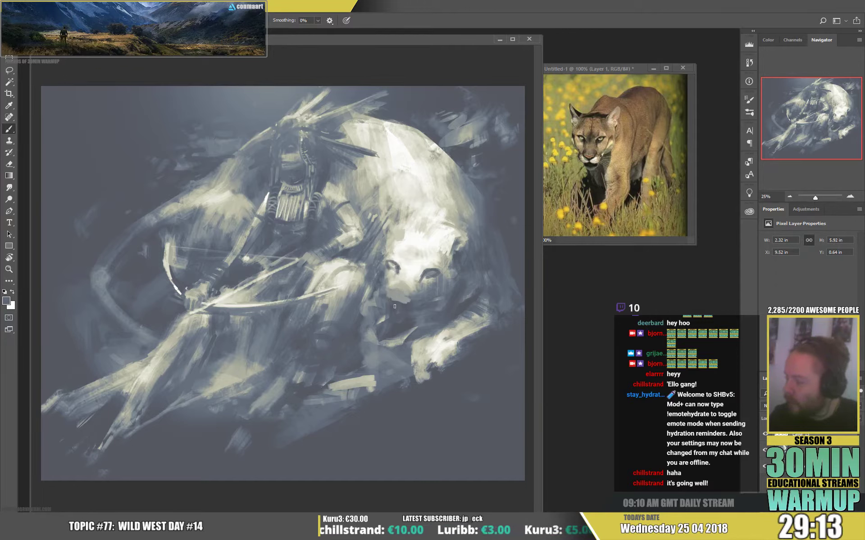
alt+click(414, 298)
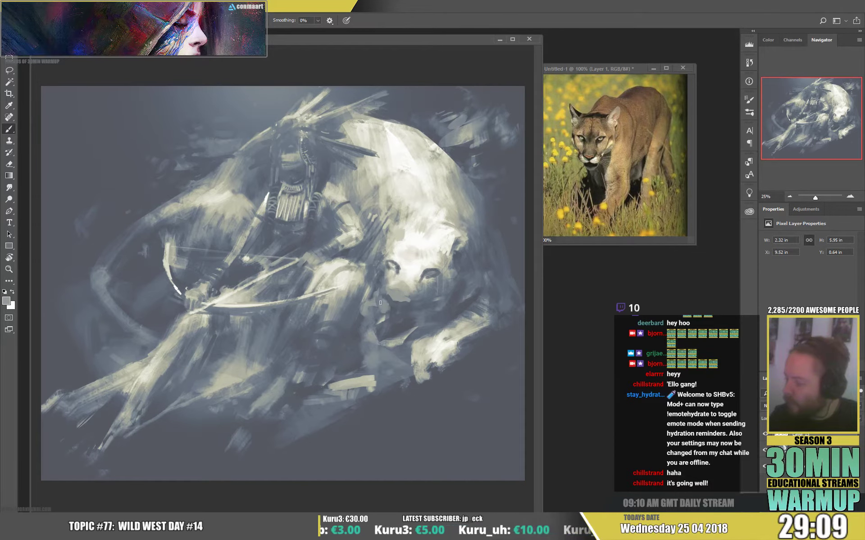
mouse_move(406, 310)
mouse_down()
mouse_move(398, 311)
mouse_move(418, 312)
mouse_up()
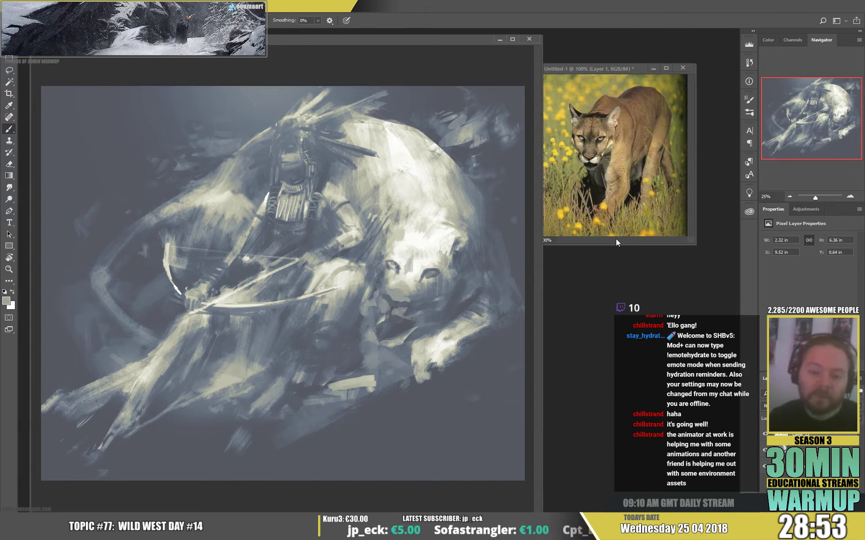
Step: Refine the big cat's eyes with a smaller brush, alternating sampled light and dark tones
key(alt)
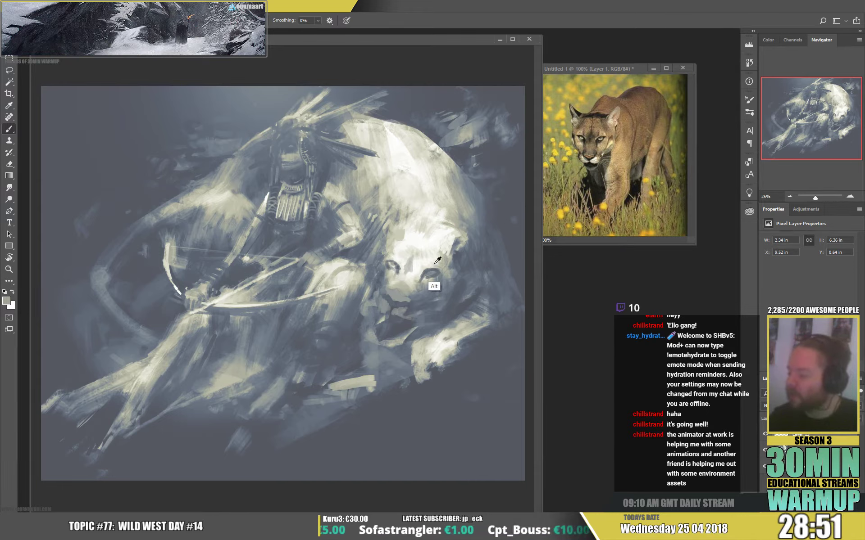
alt+click(435, 263)
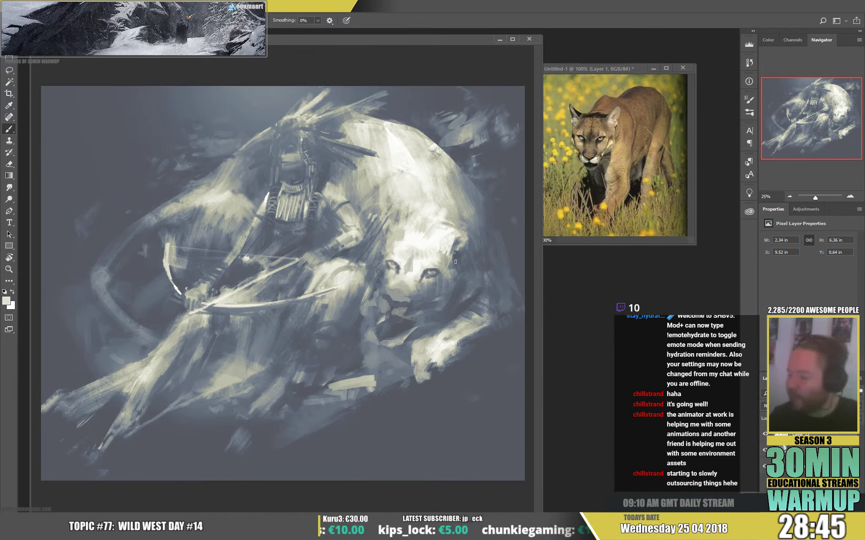
right_click(426, 262)
drag(485, 143, 481, 144)
alt+click(402, 338)
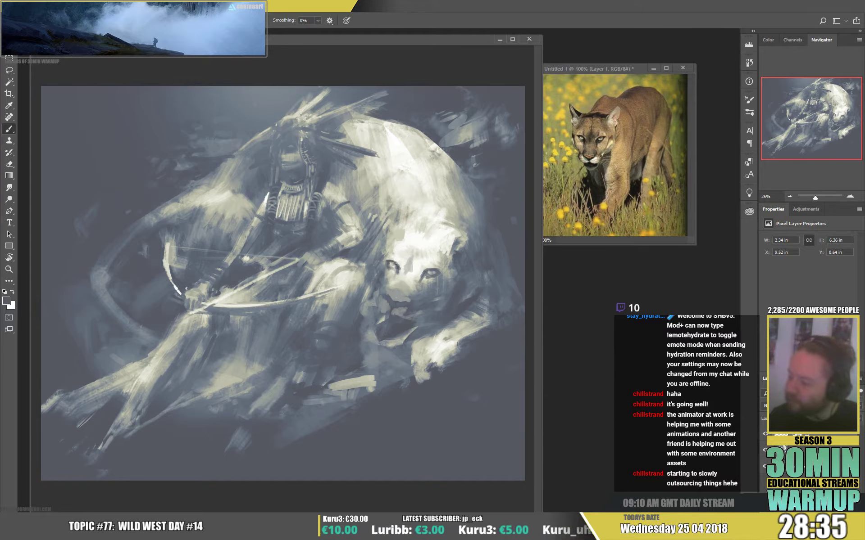
key(x)
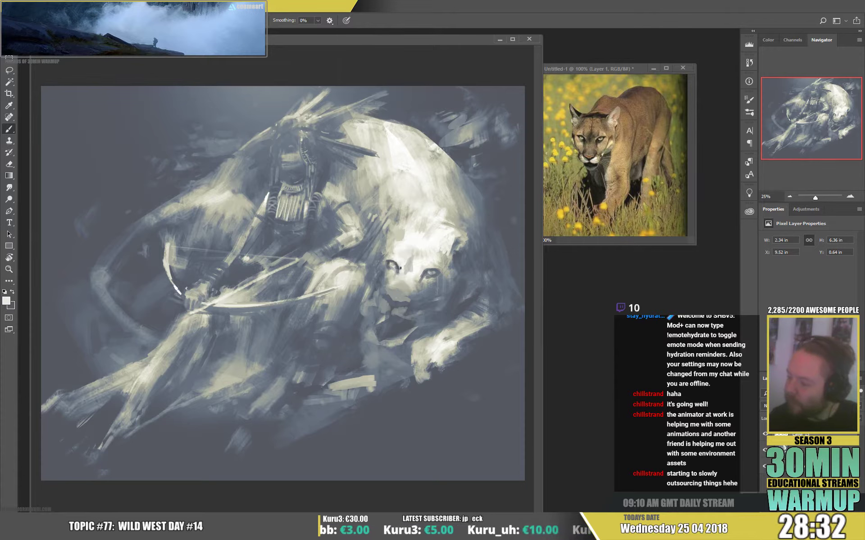
key(x)
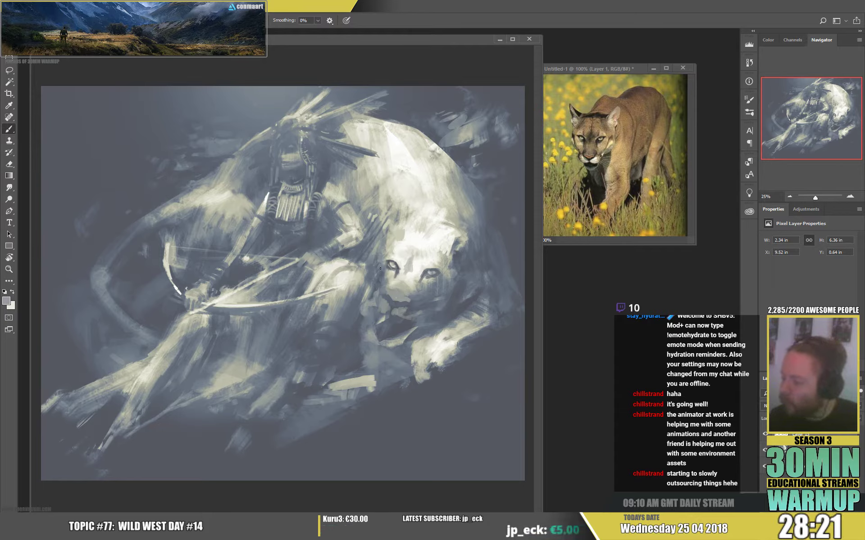
Step: Shade the big cat's cheek beside the eye and model its nose bridge and muzzle with sampled tones
alt+click(381, 292)
mouse_move(447, 270)
mouse_down()
mouse_move(437, 297)
mouse_move(455, 274)
mouse_up()
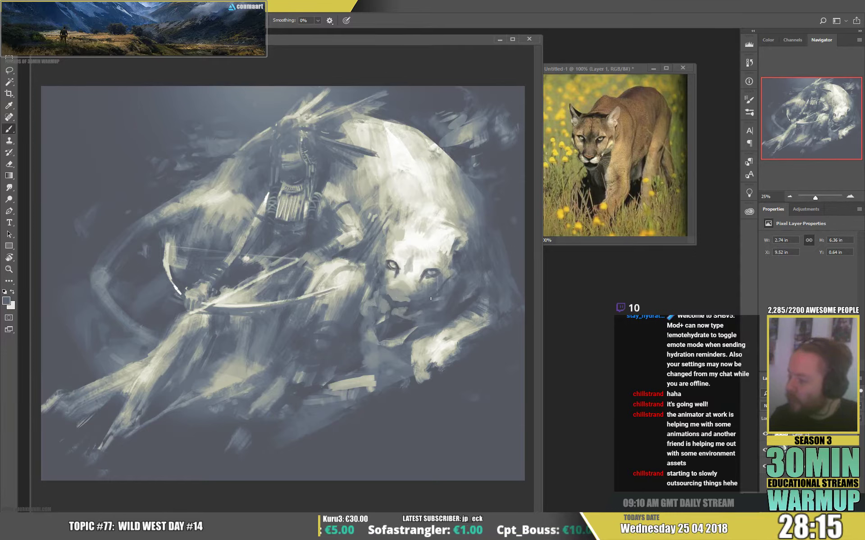
right_click(516, 144)
alt+click(424, 289)
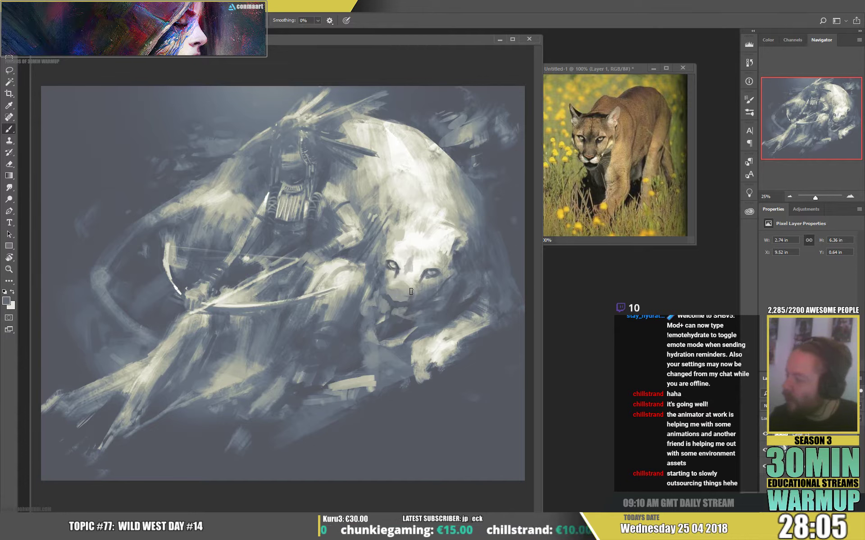
alt+click(414, 284)
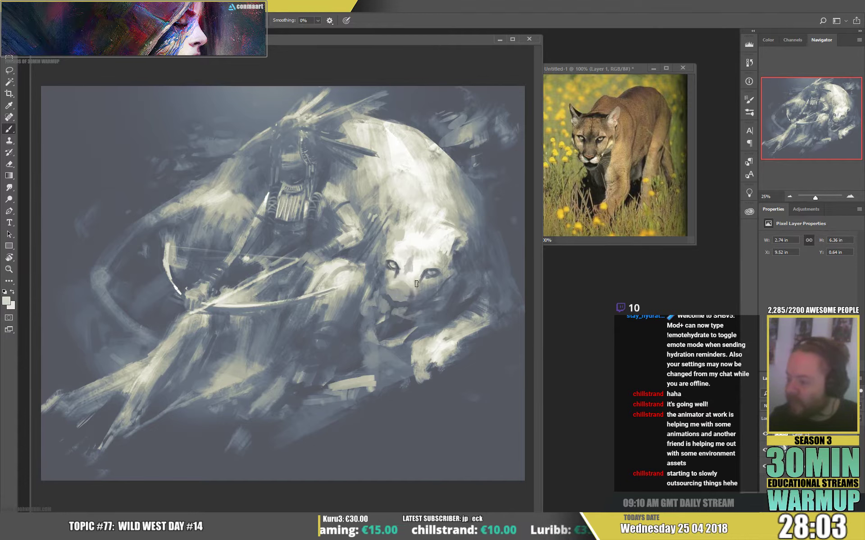
alt+click(416, 296)
alt+click(410, 295)
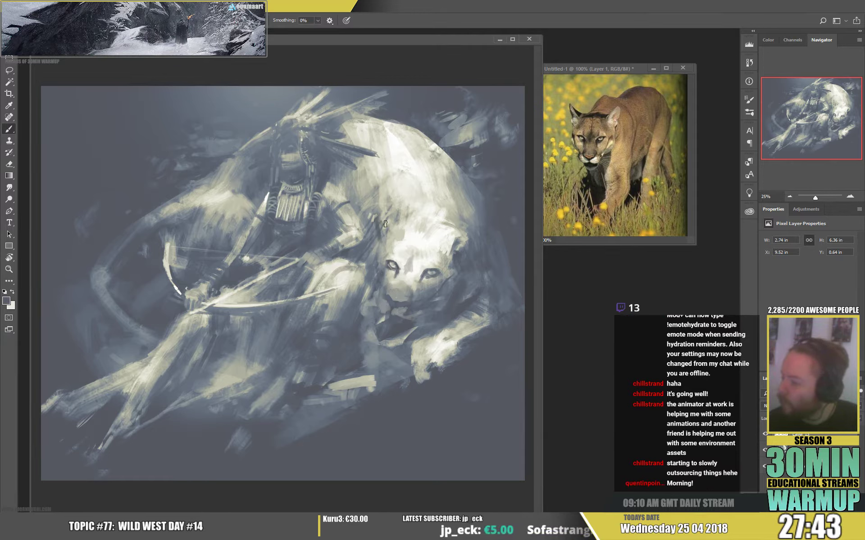
Step: Shape the big cat's ear and the edge of its head with sampled mid and light tones
key(alt)
alt+click(371, 243)
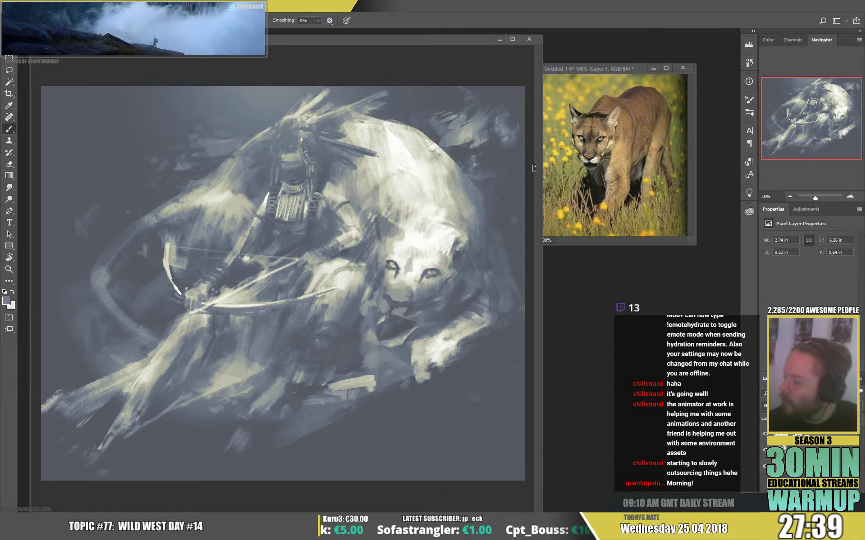
drag(449, 244, 476, 229)
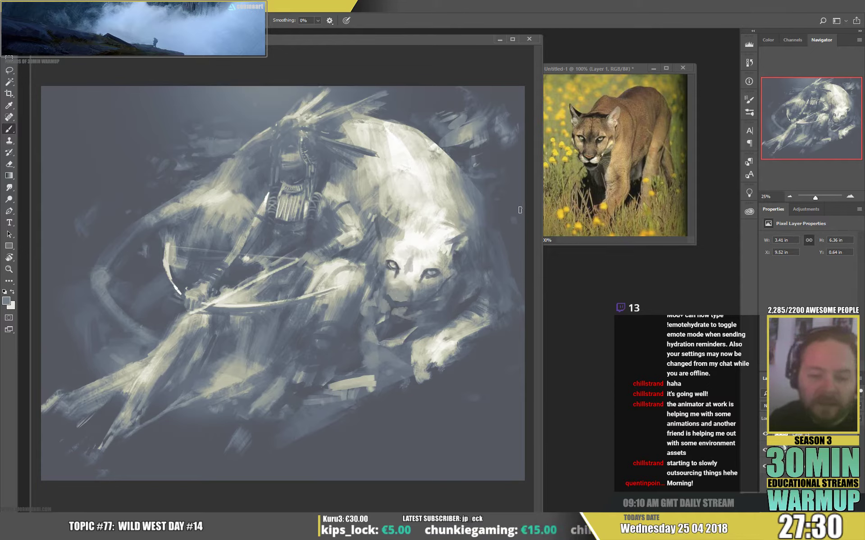
key(alt)
alt+click(464, 252)
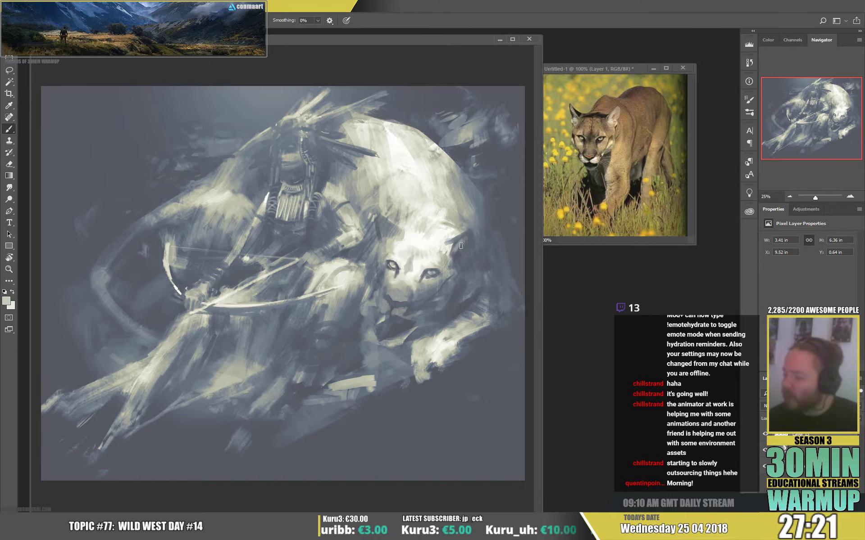
Step: Rework the big cat's near ear with sampled light and dark tones
mouse_move(471, 240)
mouse_down()
mouse_move(466, 259)
mouse_move(467, 241)
mouse_move(459, 245)
mouse_up()
alt+click(472, 236)
alt+click(458, 265)
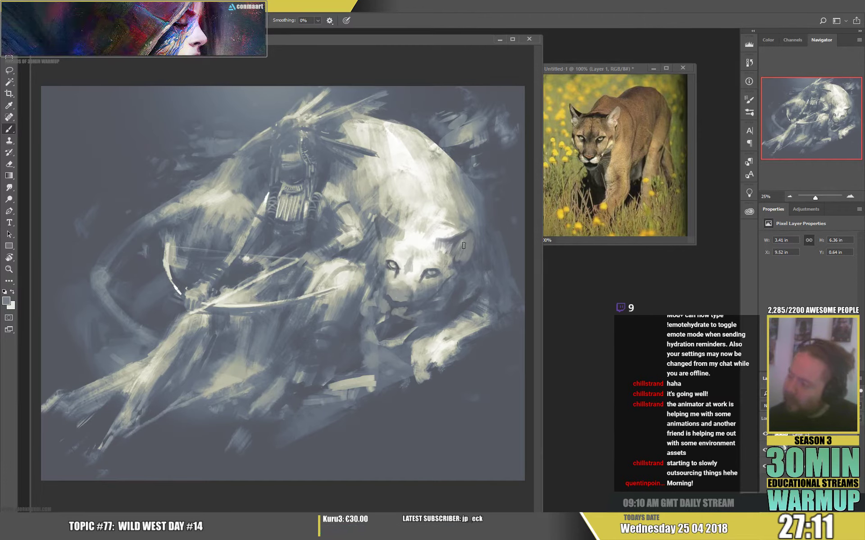
Step: Refine the big cat's eyes and the markings between its brows with an 18 px brush and sampled tones
right_click(447, 270)
click(500, 143)
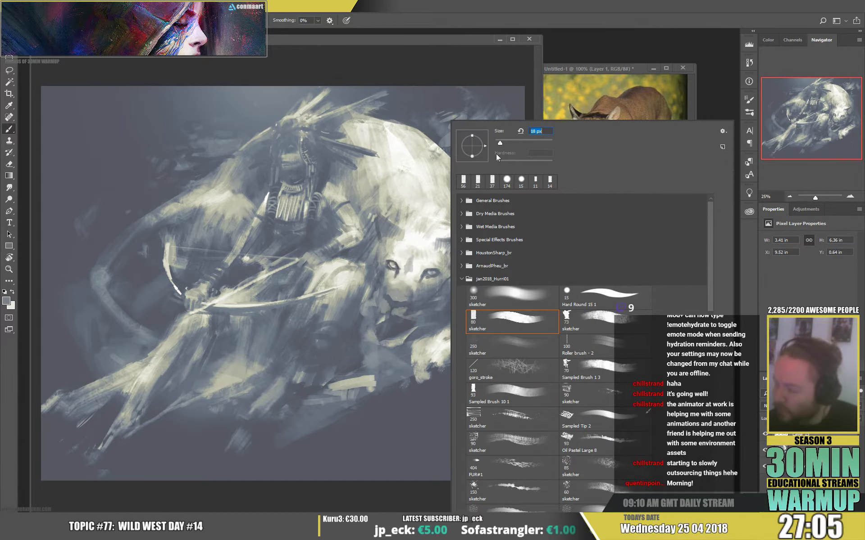
alt+click(432, 282)
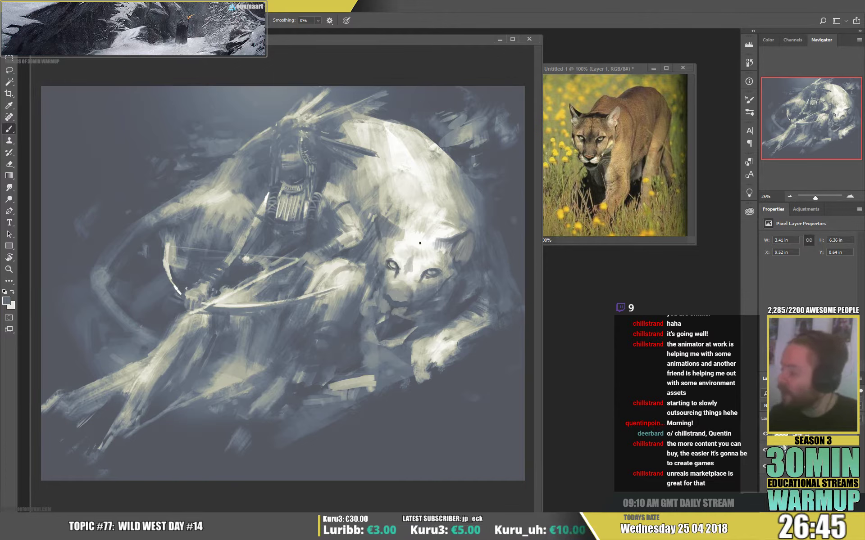
alt+click(396, 266)
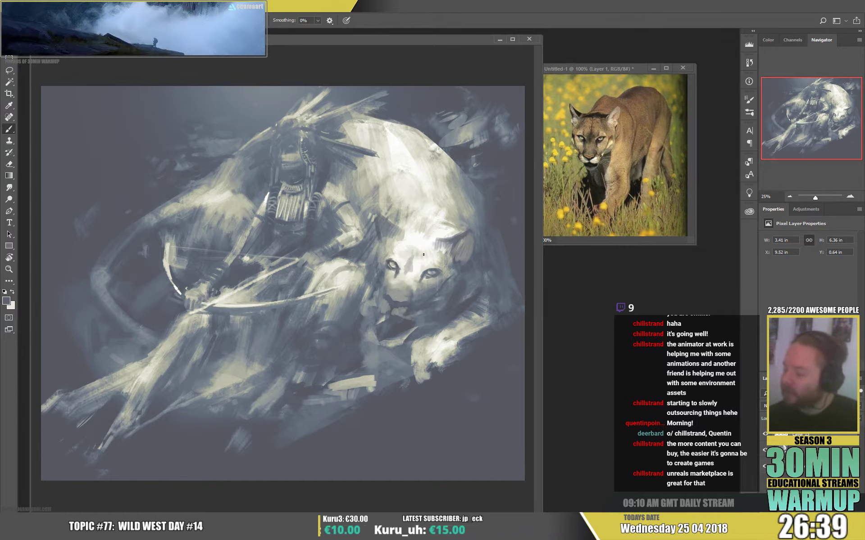
right_click(401, 261)
click(402, 263)
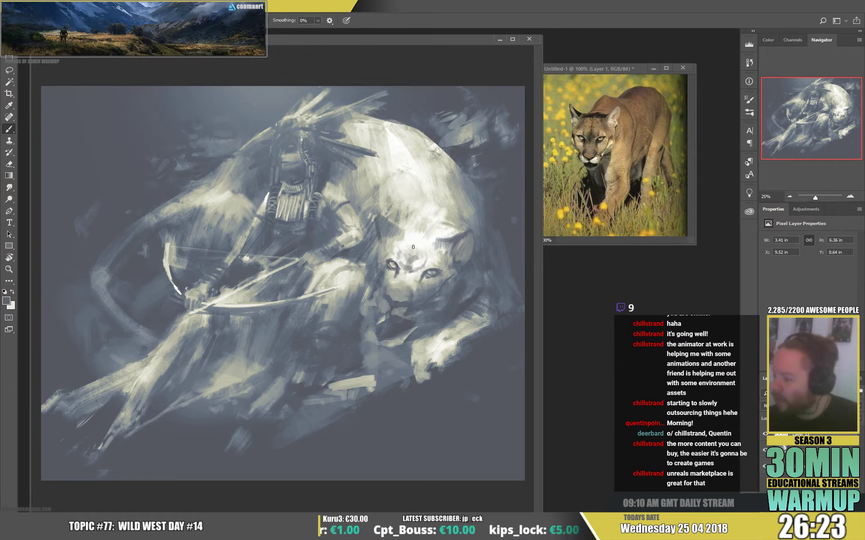
Step: Define the big cat's forehead and the top of its head up to the near ear with sampled light and grey tones
key(alt)
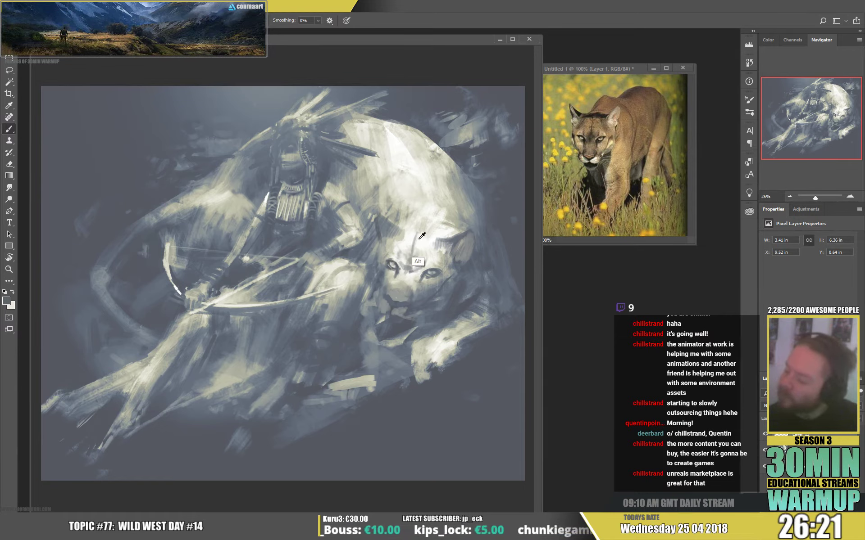
alt+click(421, 236)
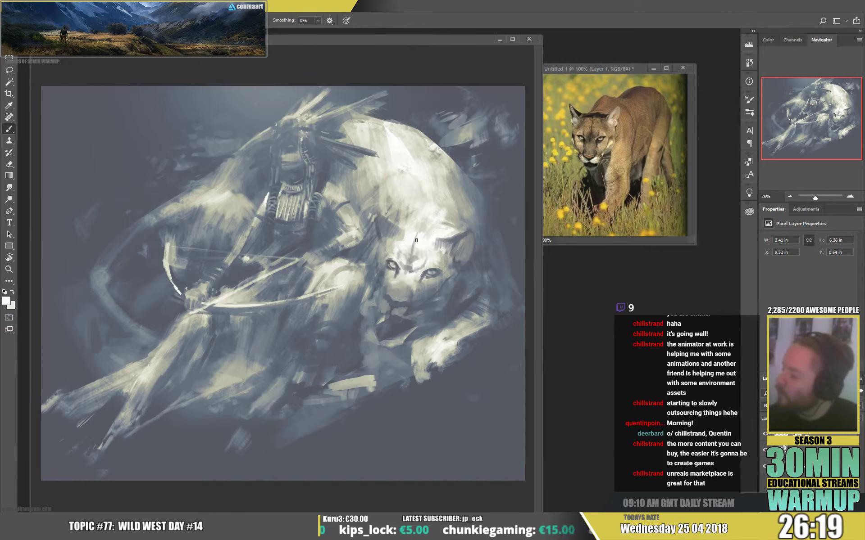
alt+click(420, 232)
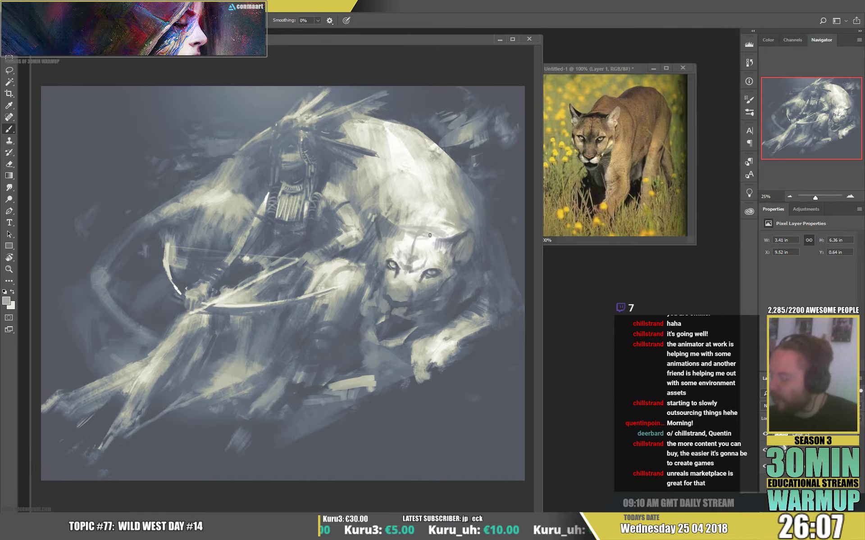
key(alt)
alt+click(451, 238)
drag(436, 236, 450, 241)
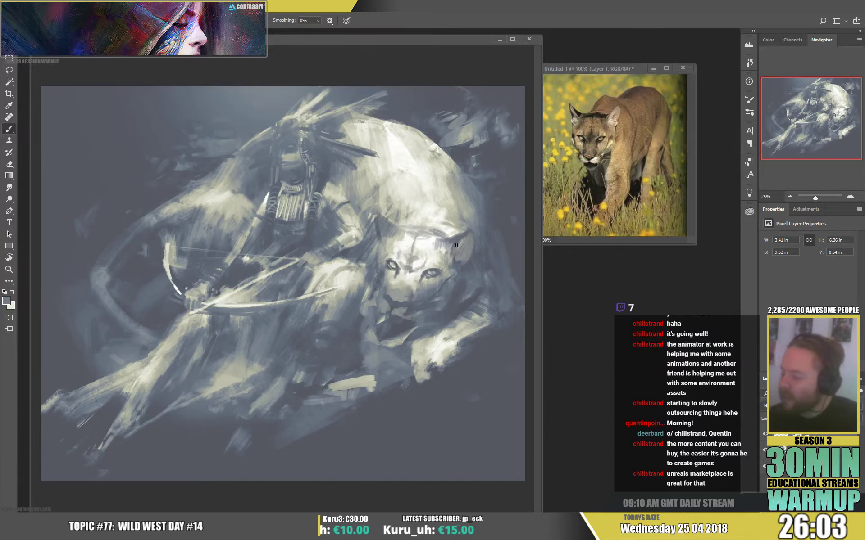
Step: Shape the far side of the big cat's muzzle and cheek with sampled dark and mid tones
key(alt)
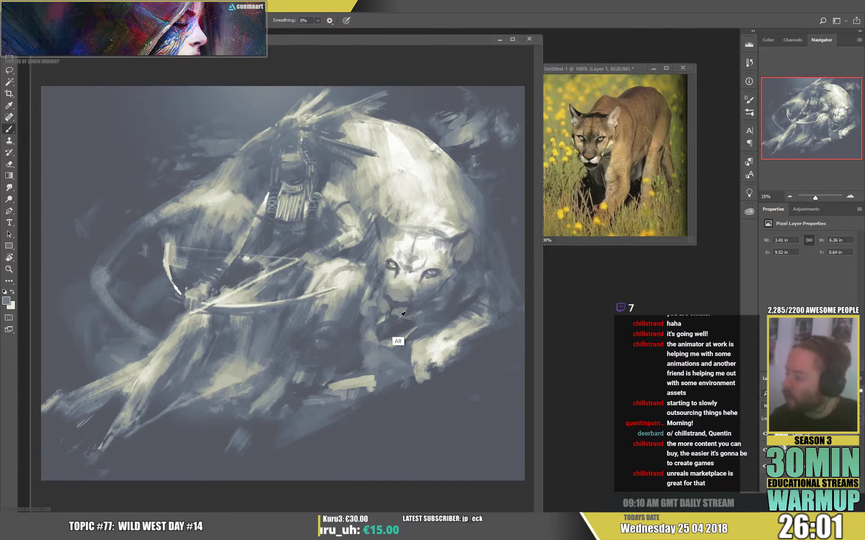
alt+click(394, 323)
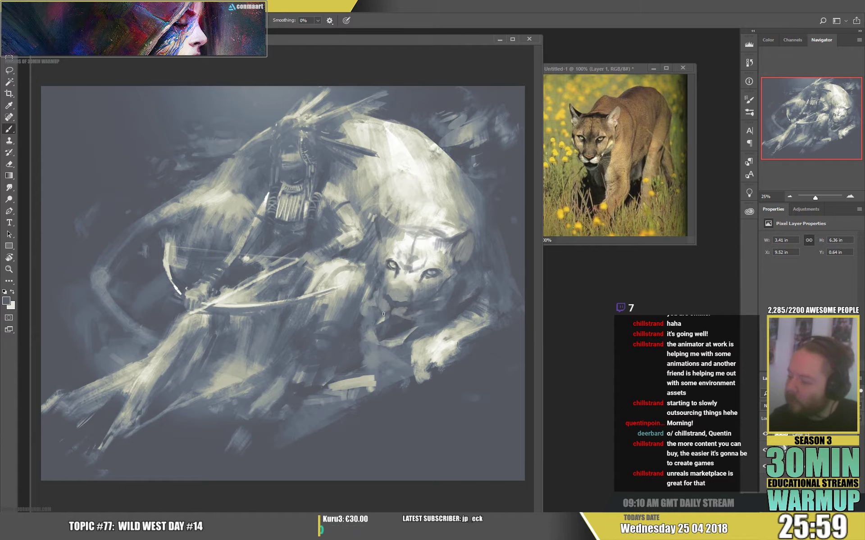
alt+click(377, 298)
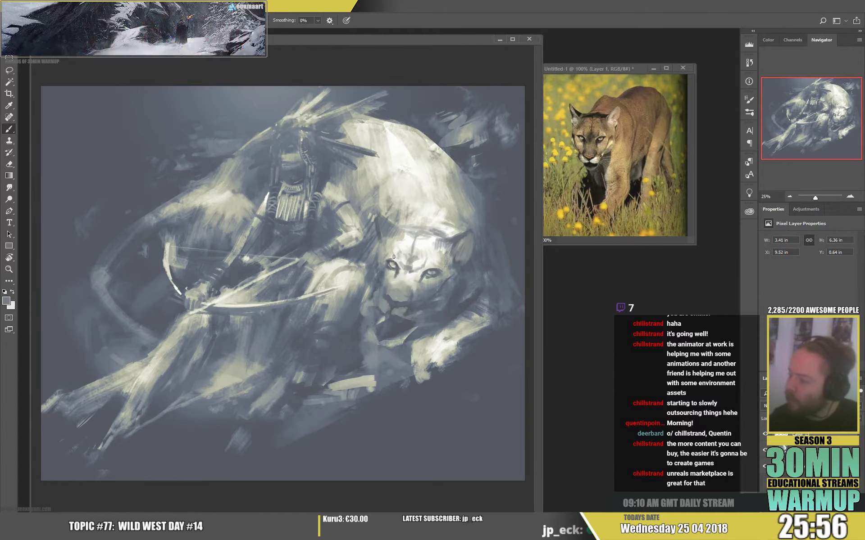
alt+click(376, 291)
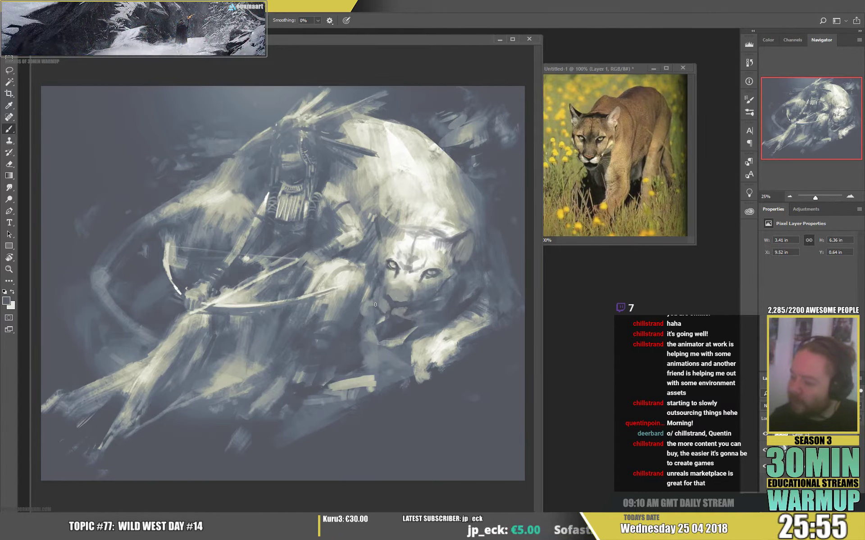
Step: Model the big cat's mouth, chin and jawline beneath the nose with sampled grey and dark tones
alt+click(408, 309)
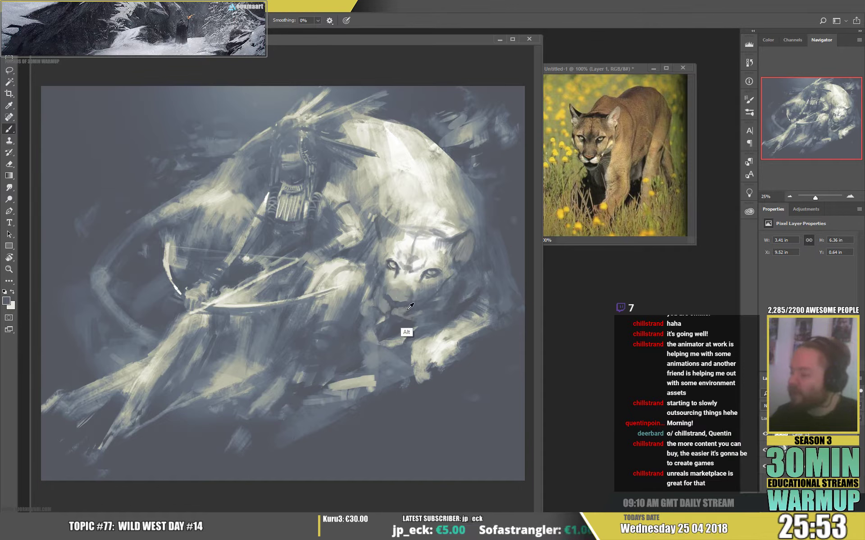
alt+click(407, 310)
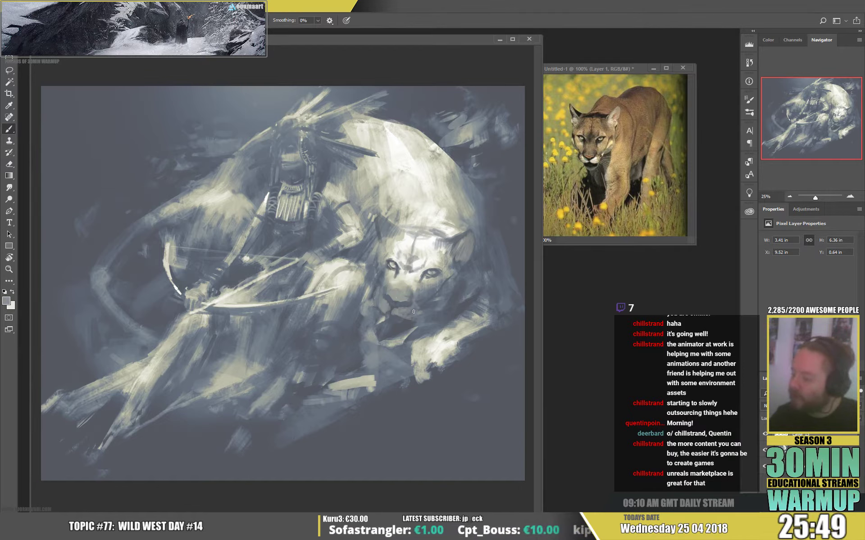
alt+click(419, 310)
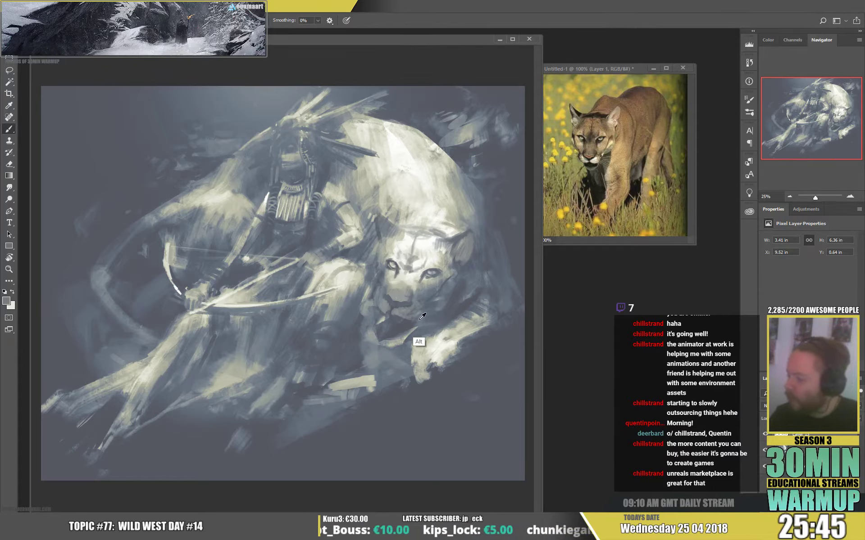
alt+click(419, 320)
alt+click(442, 317)
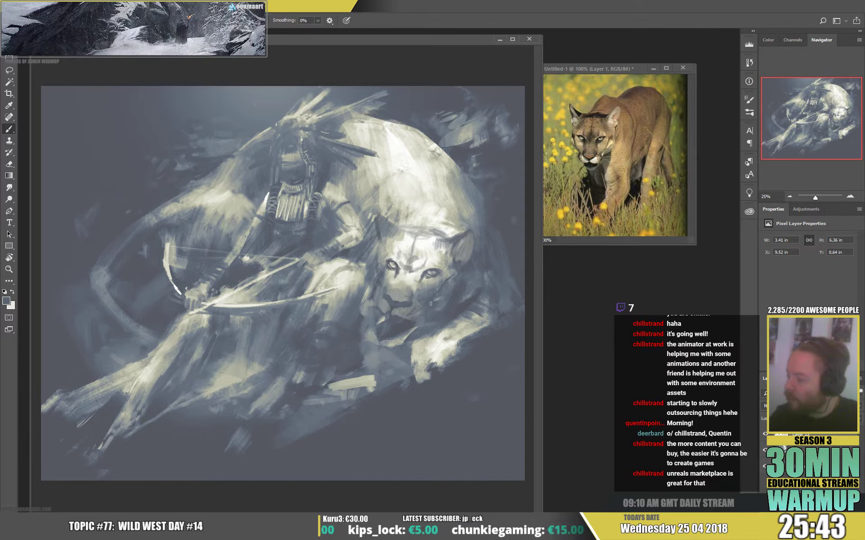
drag(427, 312, 412, 322)
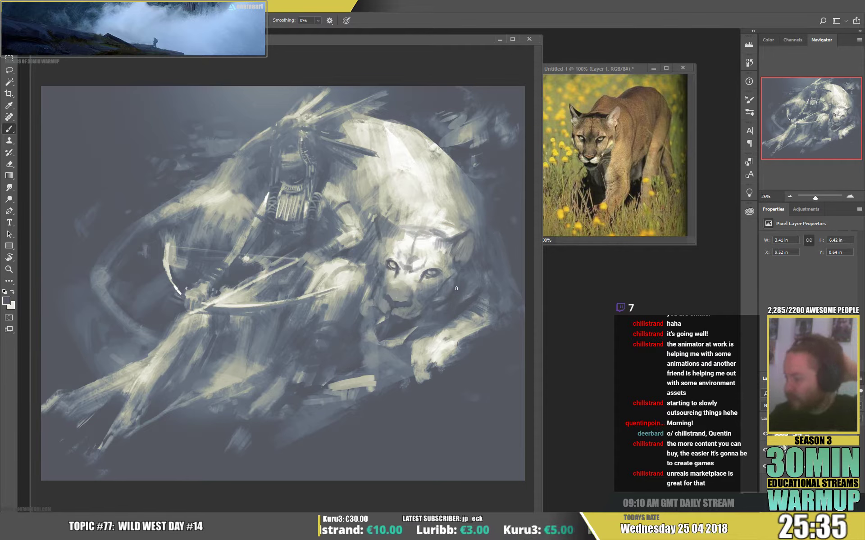
Step: Define the big cat's far cheek and far ear against the dark background with sampled tones
key(alt)
alt+click(390, 274)
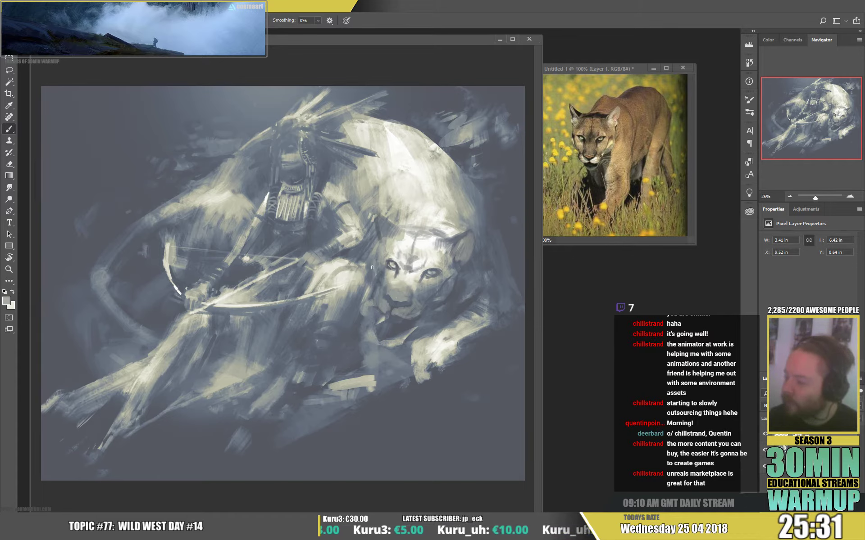
alt+click(377, 288)
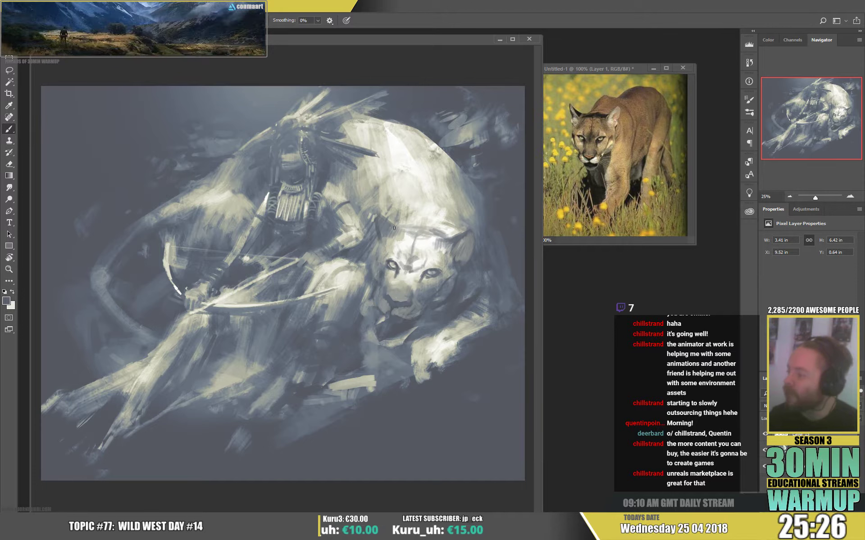
alt+click(376, 247)
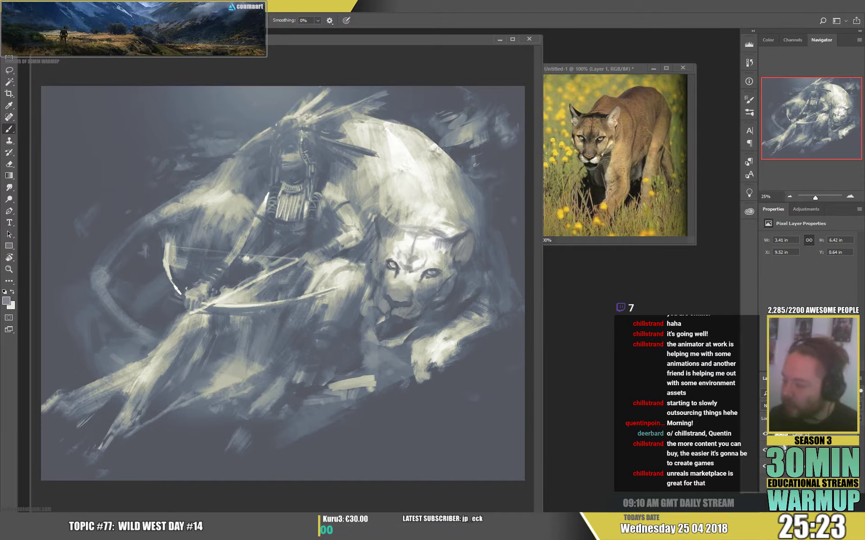
Step: Model the big cat's shoulder and neck behind its head with sampled light and grey tones
alt+click(428, 201)
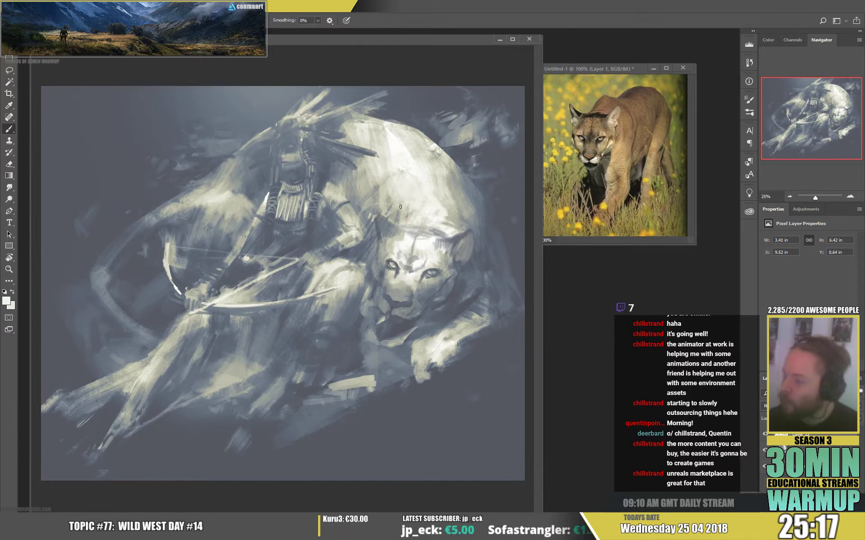
alt+click(397, 240)
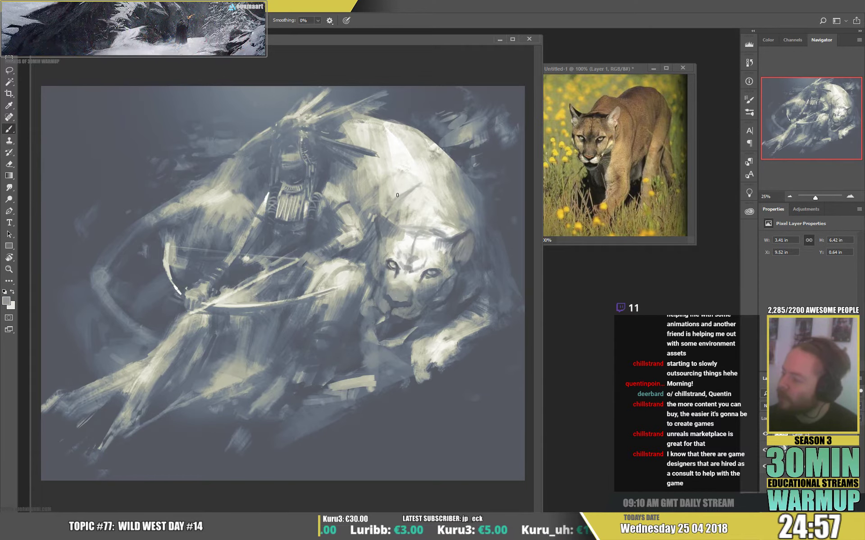
alt+click(397, 128)
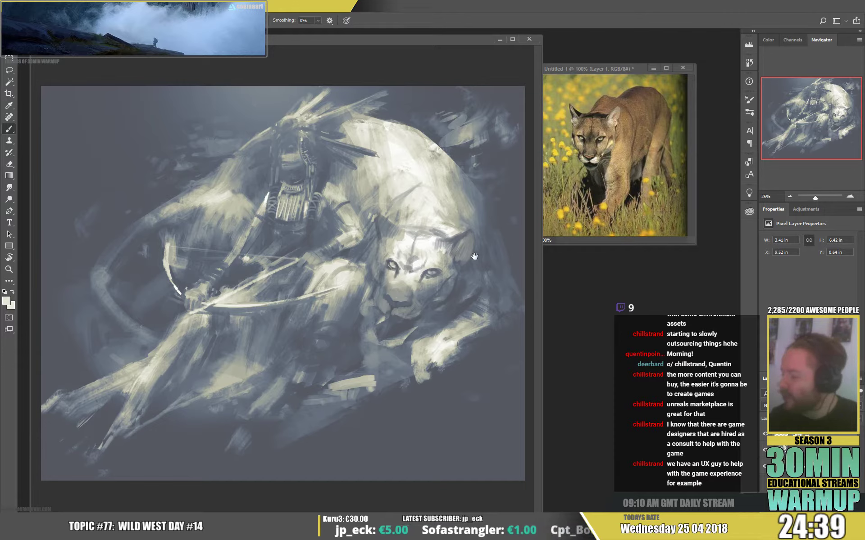
Step: Blend the top of the big cat's head and its forehead with sampled grey and light tones
alt+click(402, 231)
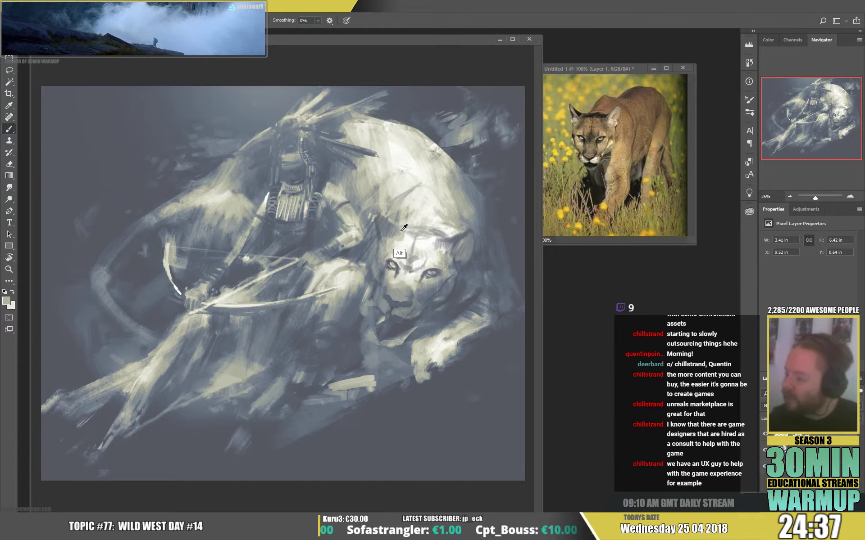
alt+click(403, 229)
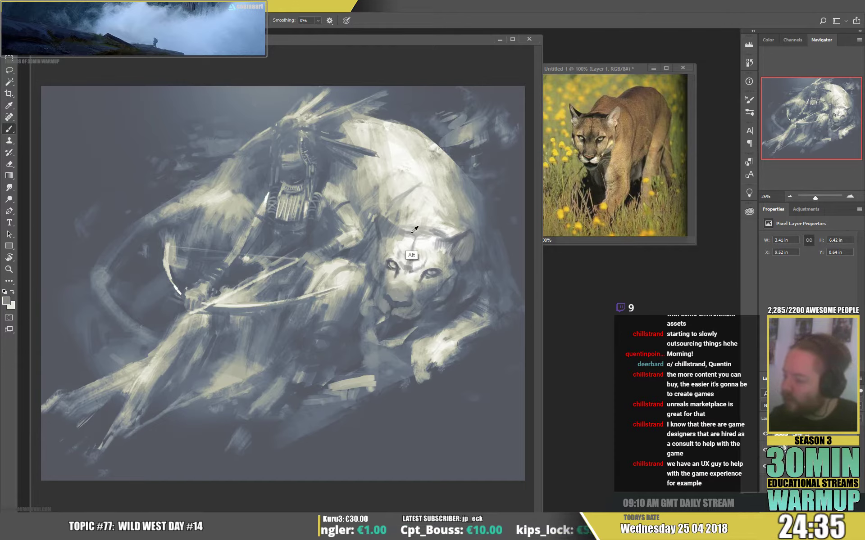
alt+click(415, 229)
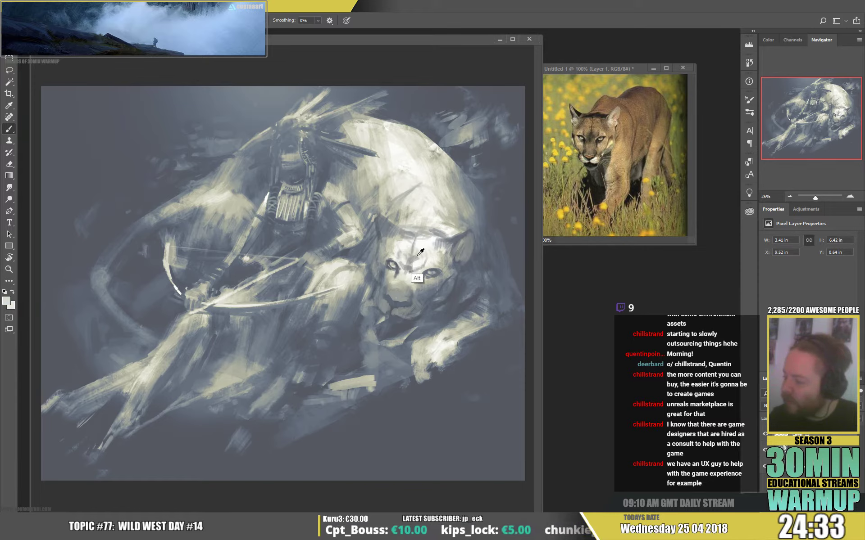
alt+click(412, 237)
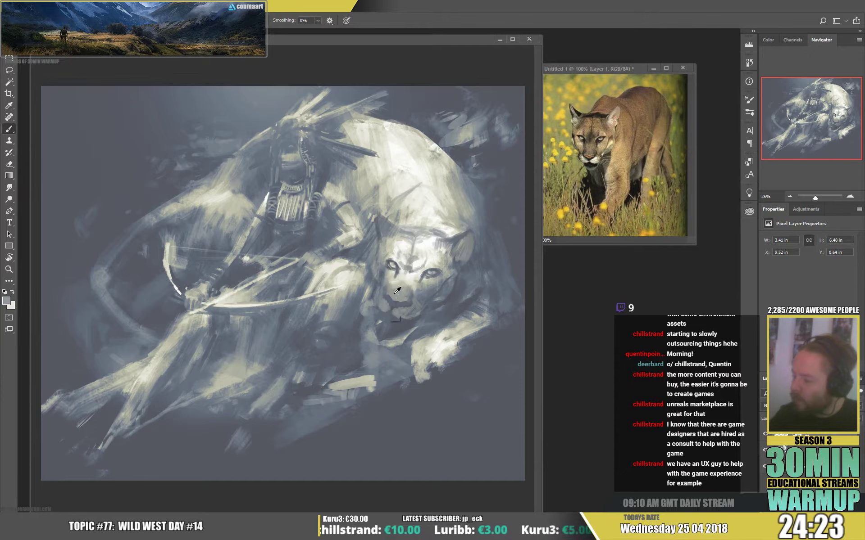
Step: Shade the big cat's nose and darken the area under its chin with sampled tones
alt+click(392, 295)
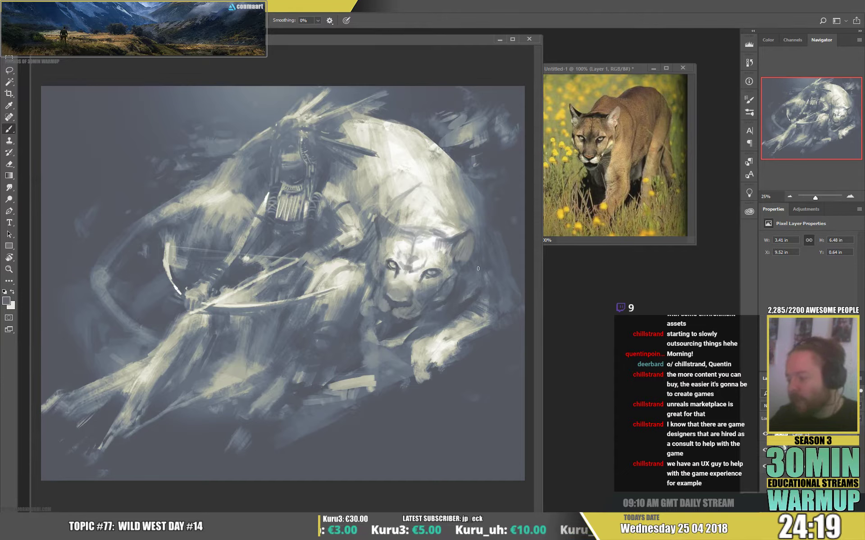
alt+click(420, 312)
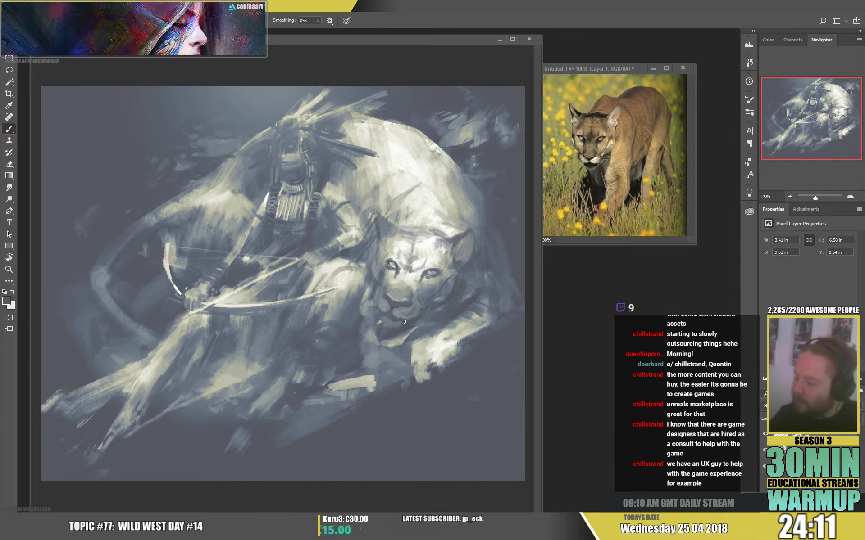
drag(404, 322, 380, 320)
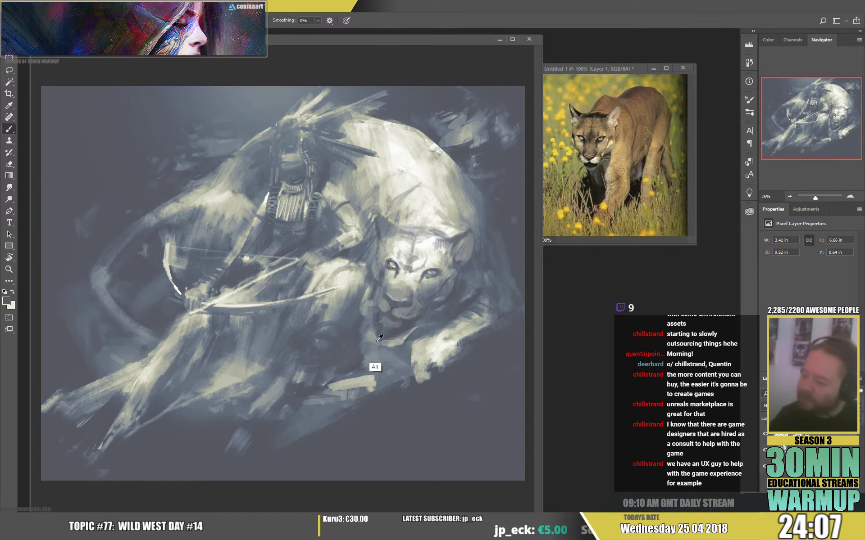
Step: Cover the old jaw shapes beneath the big cat's chin with dark strokes using a larger brush
right_click(414, 287)
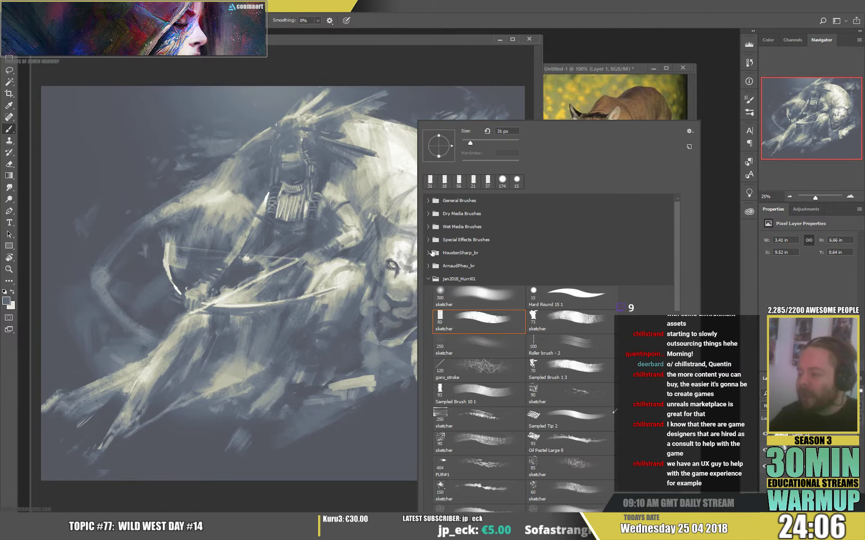
click(479, 144)
click(355, 322)
mouse_move(362, 303)
mouse_down()
mouse_move(370, 339)
mouse_move(364, 356)
mouse_move(355, 348)
mouse_move(403, 330)
mouse_move(400, 340)
mouse_up()
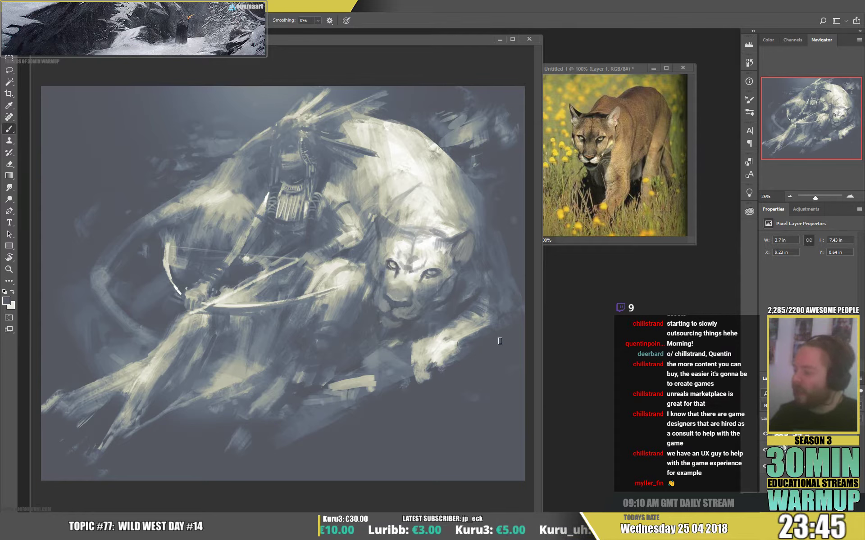
Step: Extend the big cat's front paw with sampled light strokes and shape its toes and lower edge with darker tones
alt+click(421, 350)
drag(411, 349, 403, 363)
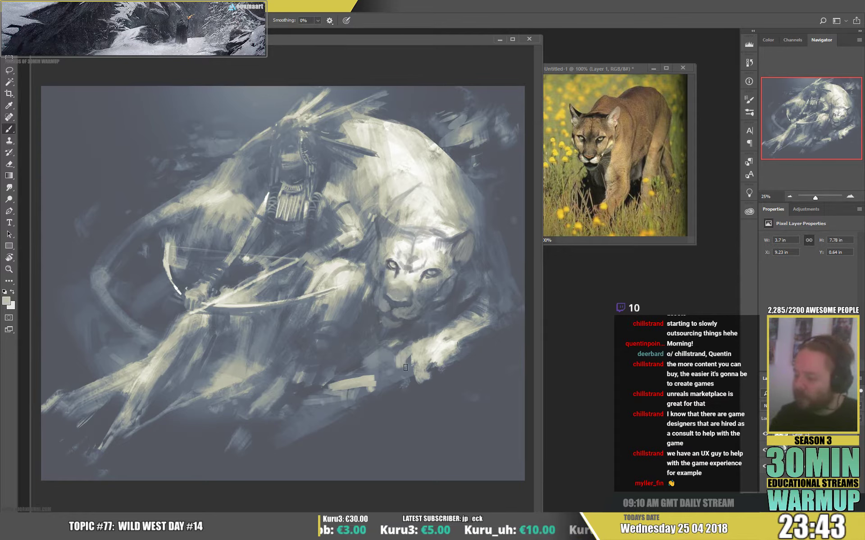
mouse_move(405, 368)
mouse_down()
mouse_move(409, 377)
mouse_move(432, 371)
mouse_move(433, 360)
mouse_move(444, 372)
mouse_move(453, 365)
mouse_up()
alt+click(413, 402)
alt+click(438, 361)
alt+click(447, 356)
alt+click(456, 366)
alt+click(455, 322)
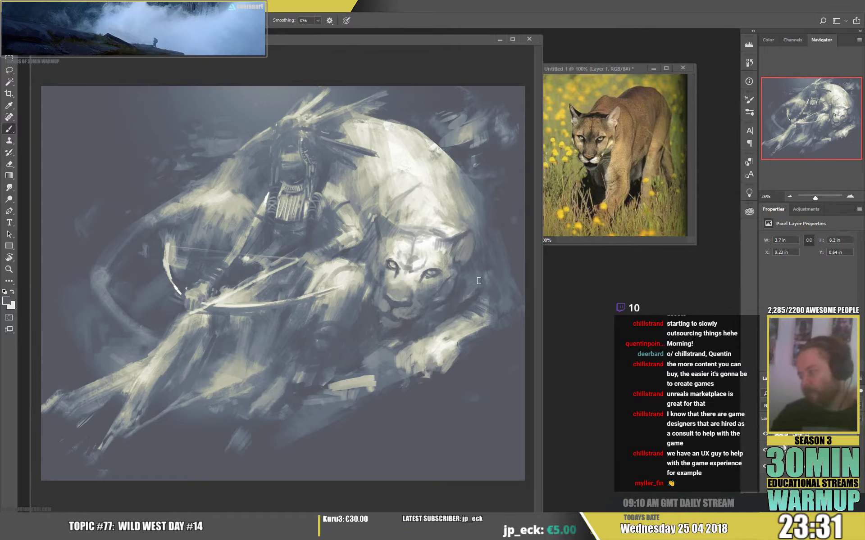
Step: Paint the big cat's foreleg and the shaded area beside its jaw with sampled grey and dark tones
alt+click(496, 318)
drag(489, 316, 487, 332)
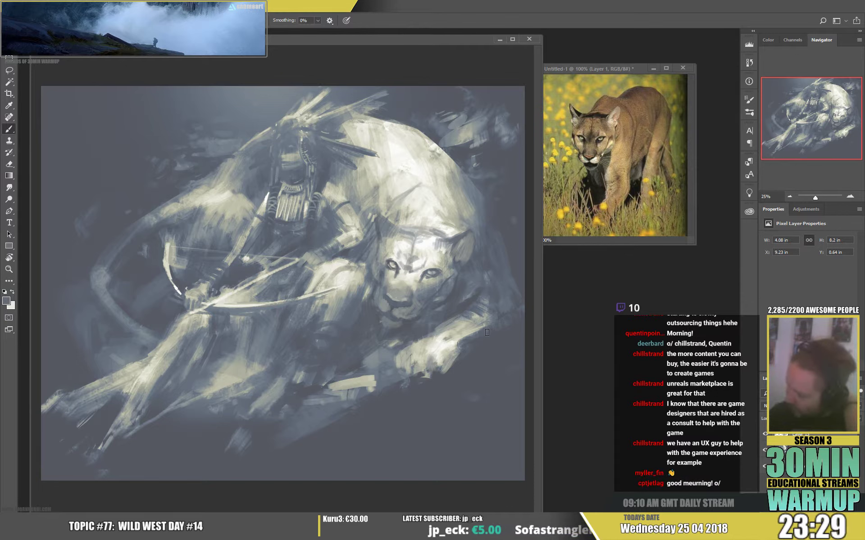
key(alt)
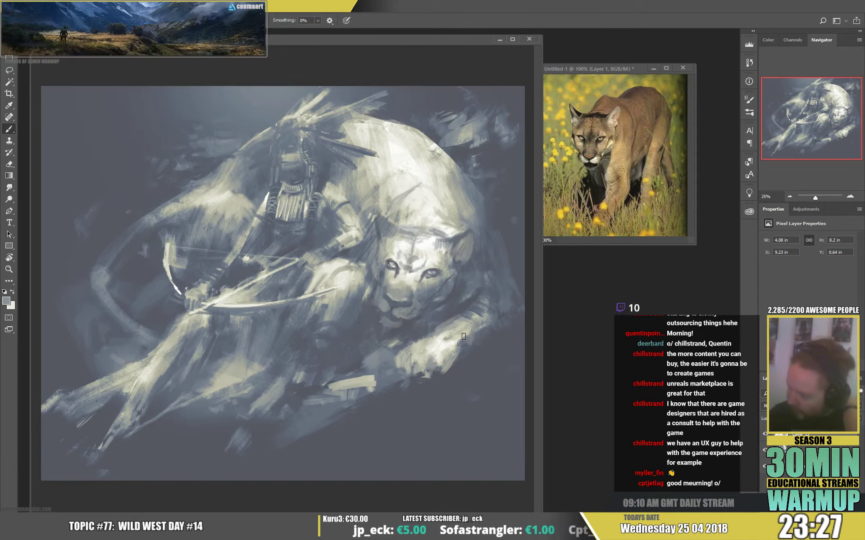
alt+click(470, 341)
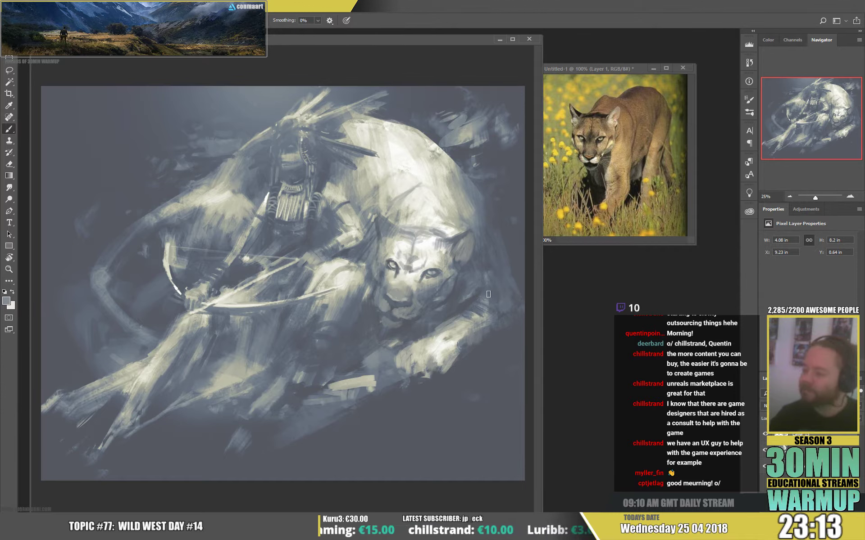
drag(494, 306, 510, 305)
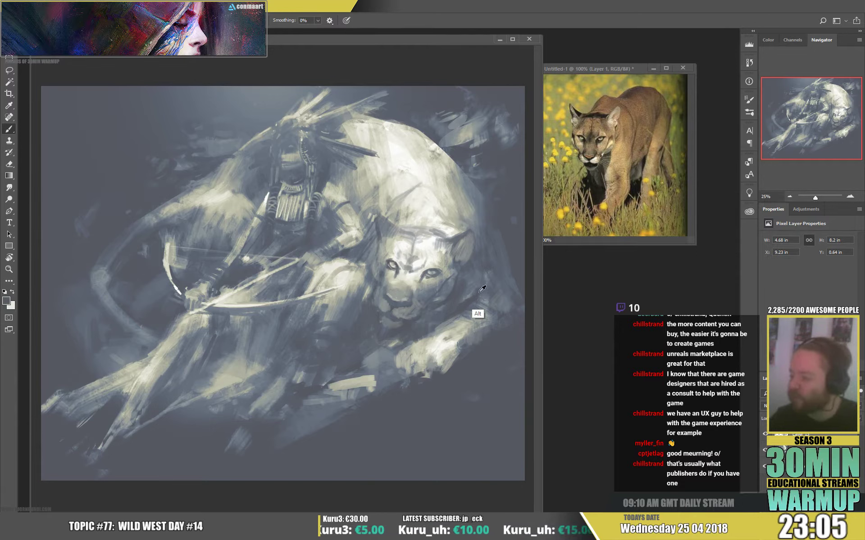
drag(473, 293, 465, 302)
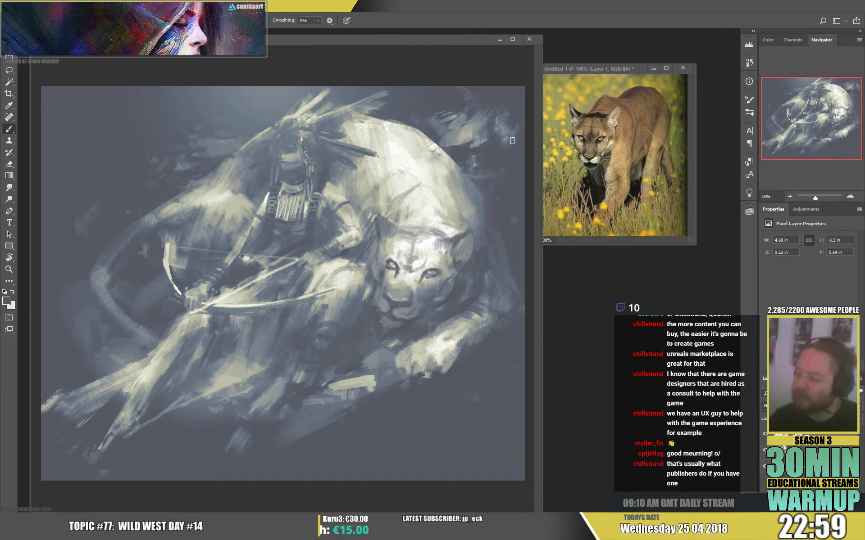
Step: Refine the big cat's eyes, brow and muzzle with sampled light and dark tones using a 28 px brush
right_click(495, 141)
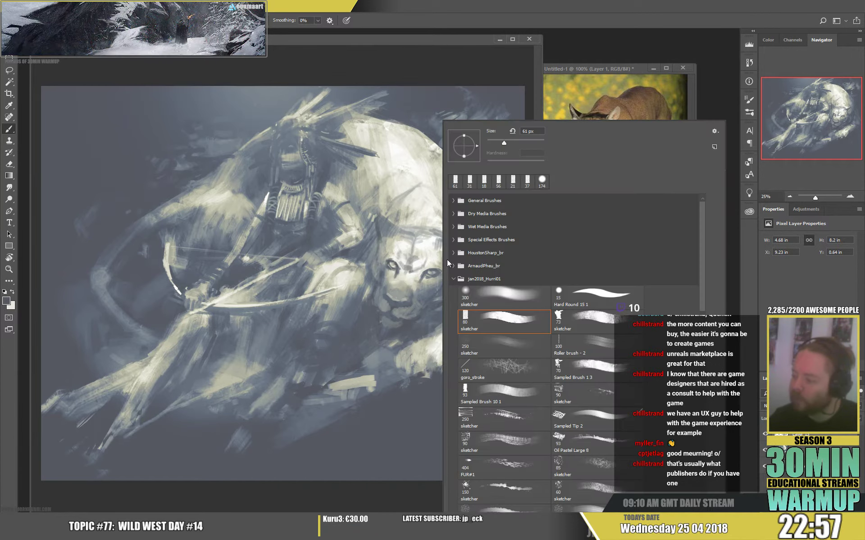
click(493, 143)
alt+click(440, 257)
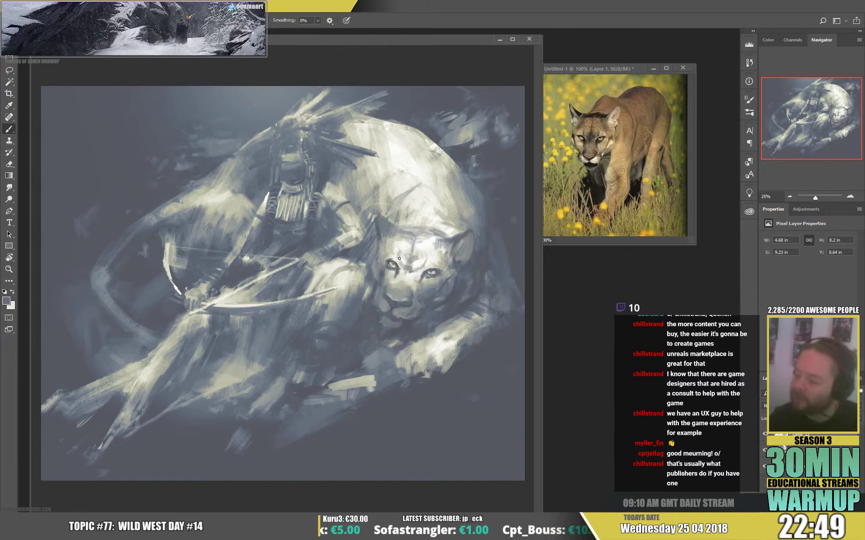
alt+click(428, 272)
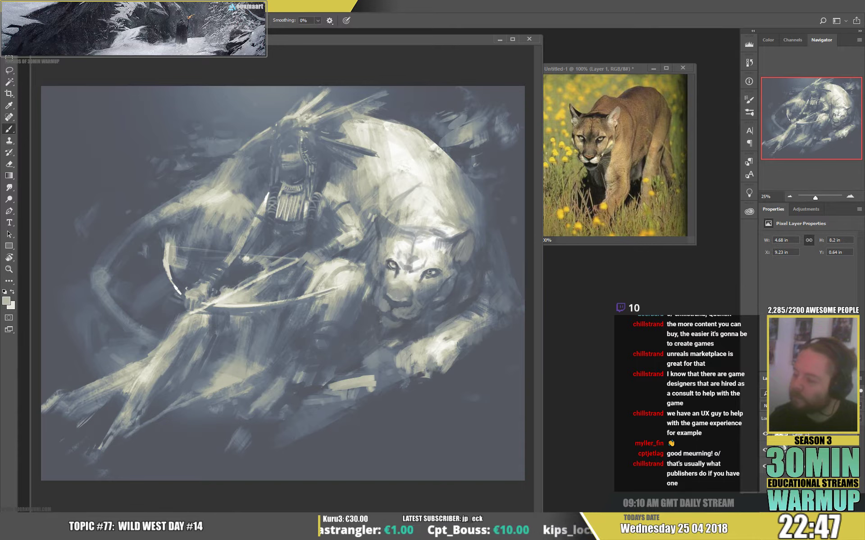
alt+click(432, 293)
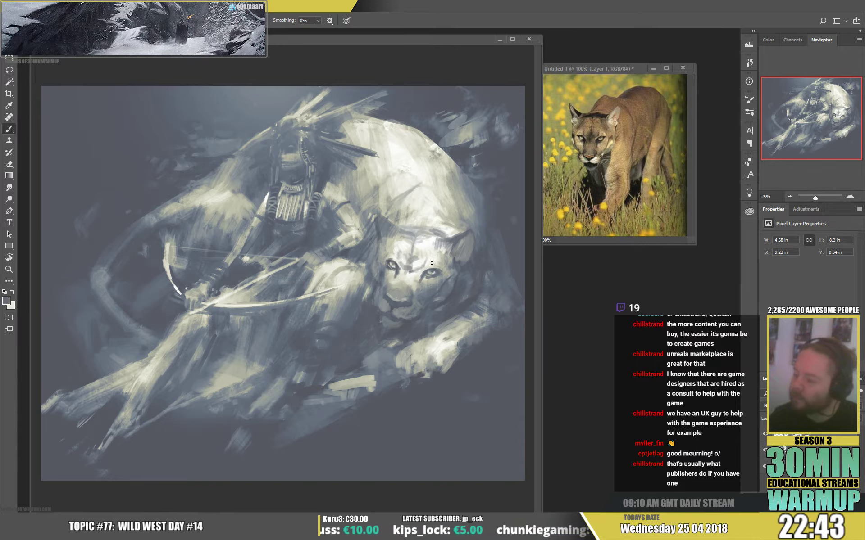
alt+click(431, 295)
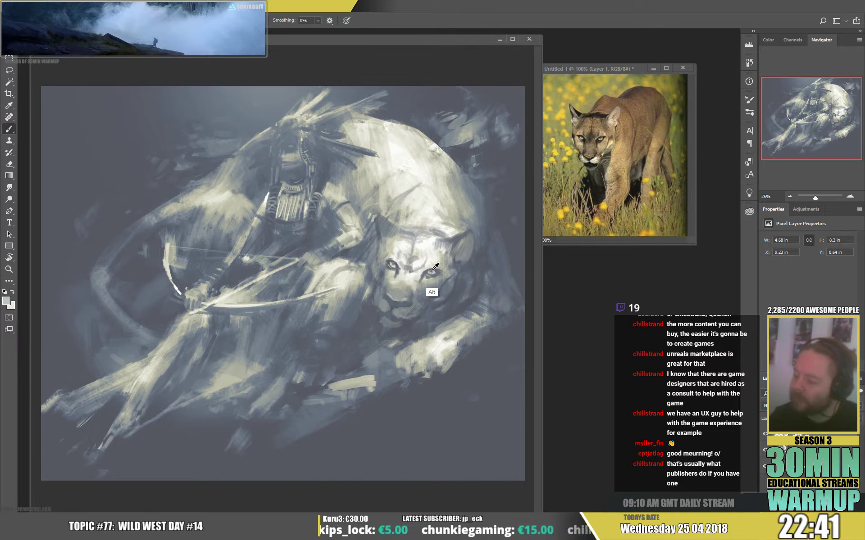
alt+click(434, 269)
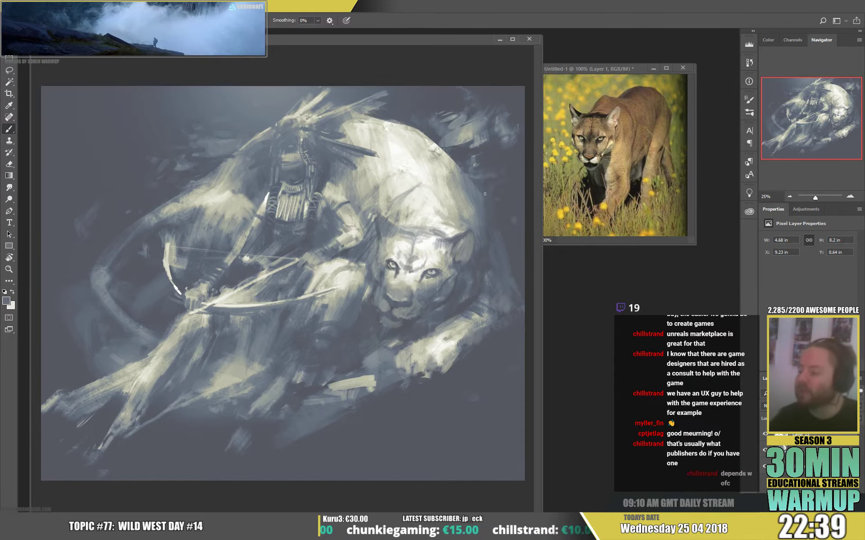
alt+click(387, 273)
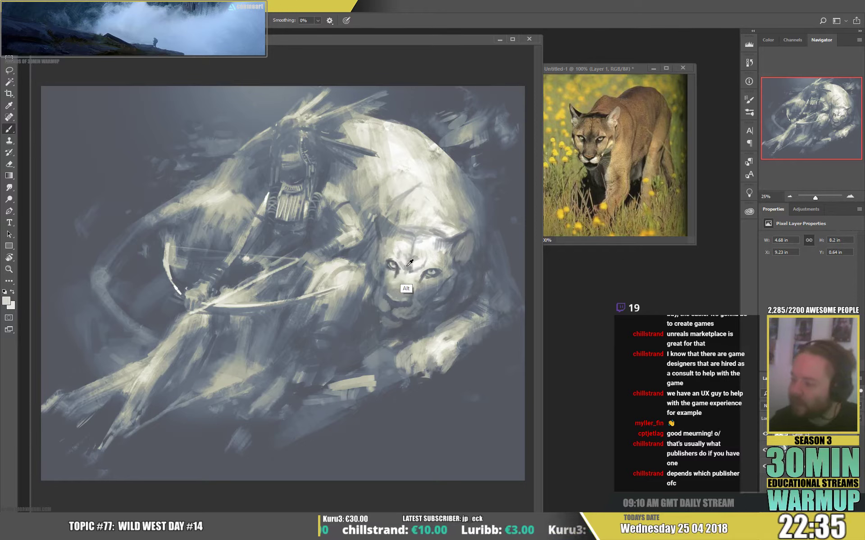
alt+click(399, 294)
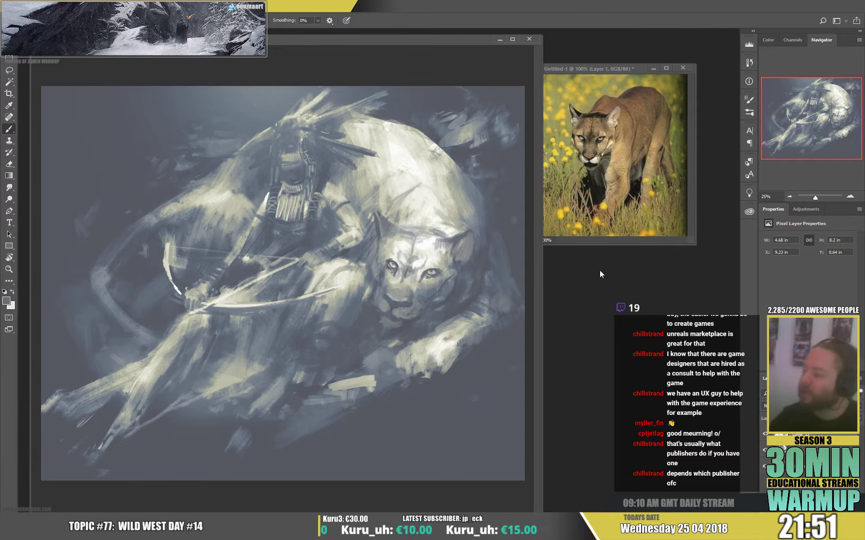
alt+click(388, 262)
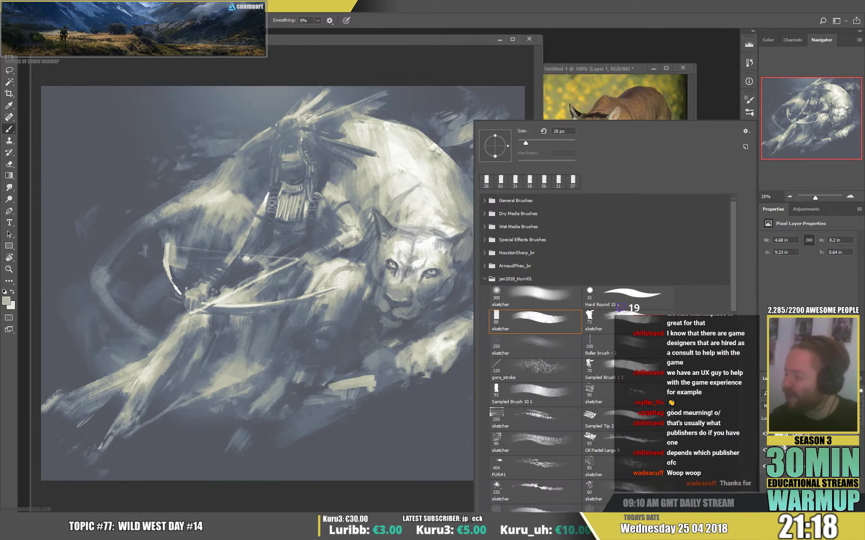
Step: Reduce the brush size to 17 px and define the big cat's ears with sampled grey and dark tones
right_click(455, 237)
click(527, 143)
click(470, 230)
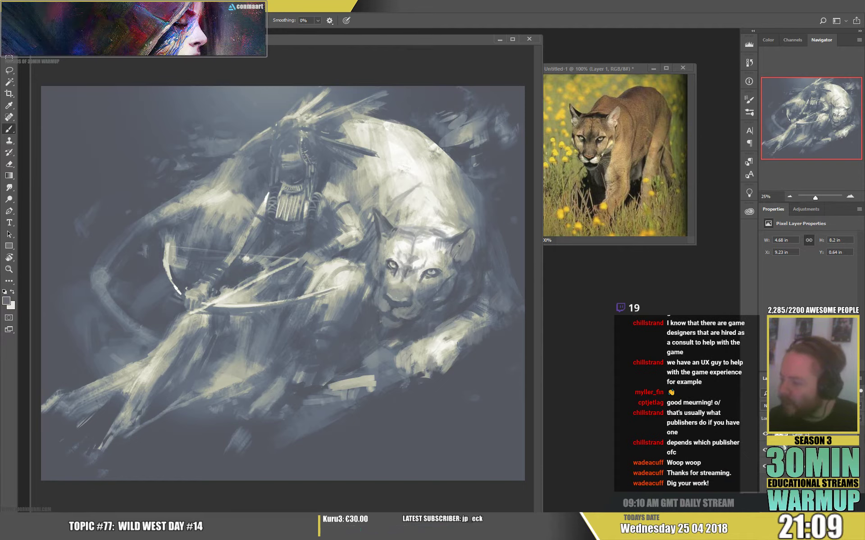
alt+click(378, 223)
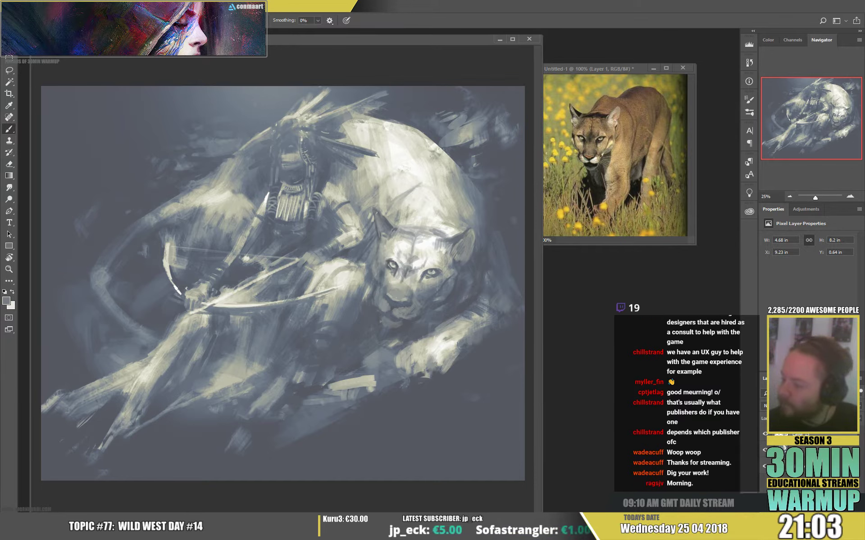
alt+click(384, 237)
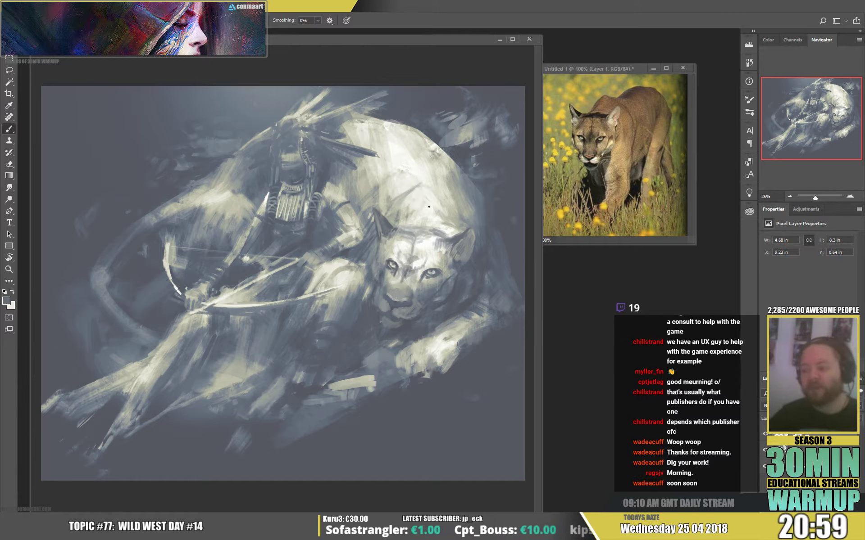
alt+click(380, 229)
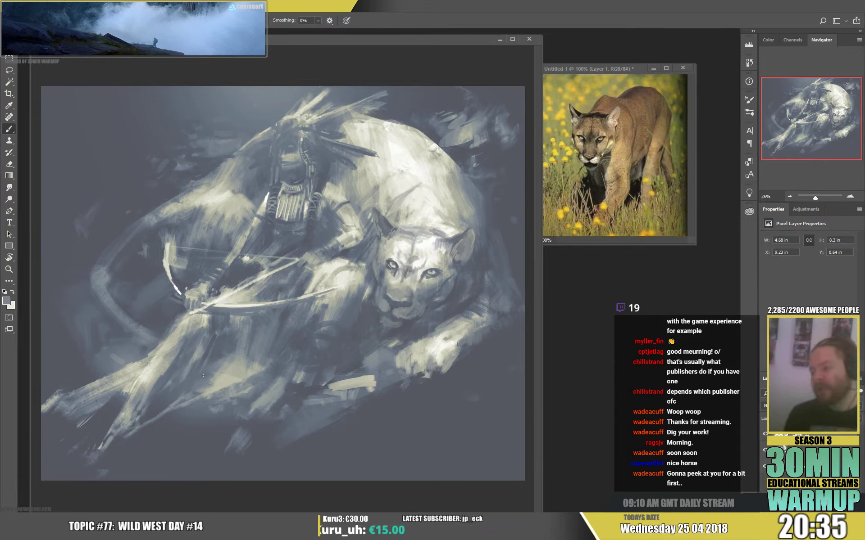
Step: Add a new layer and shape the warrior's face with small strokes in sampled light and dark tones
key(ctrl+shift+alt+n)
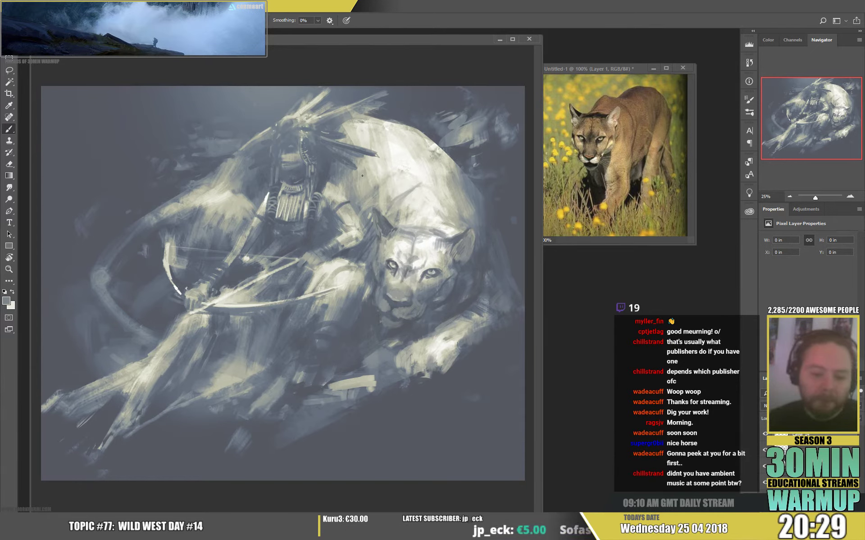
right_click(368, 142)
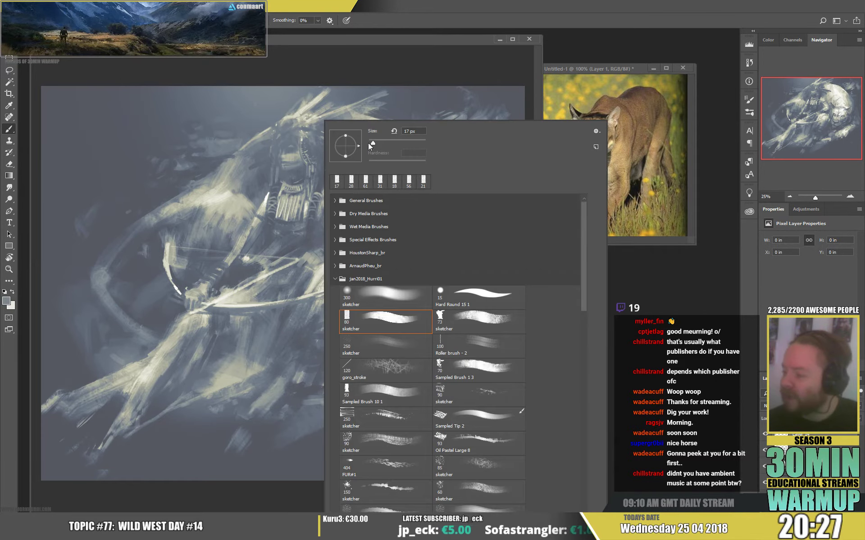
alt+click(292, 151)
drag(287, 152, 282, 150)
drag(282, 153, 285, 162)
alt+click(276, 176)
alt+click(279, 160)
alt+click(283, 158)
alt+click(286, 151)
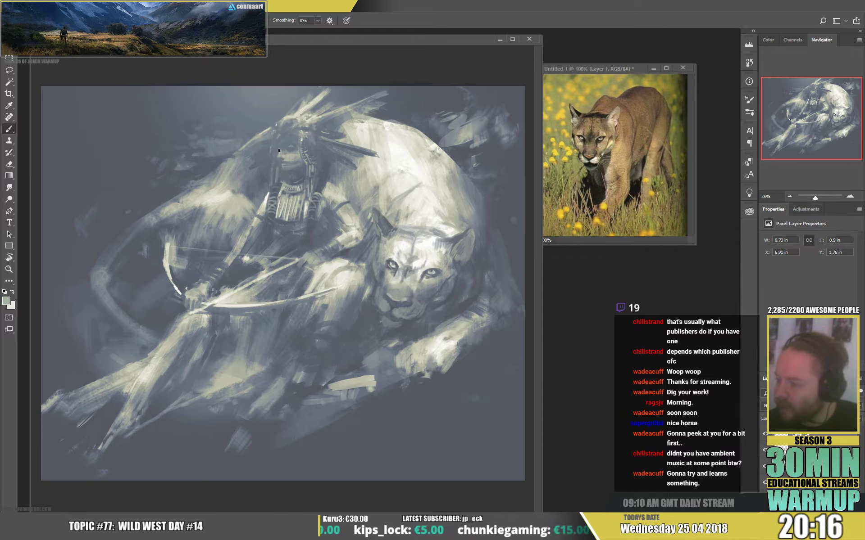
Step: Refine the warrior's eye area and forehead with short strokes in sampled dark and grey tones
alt+click(276, 175)
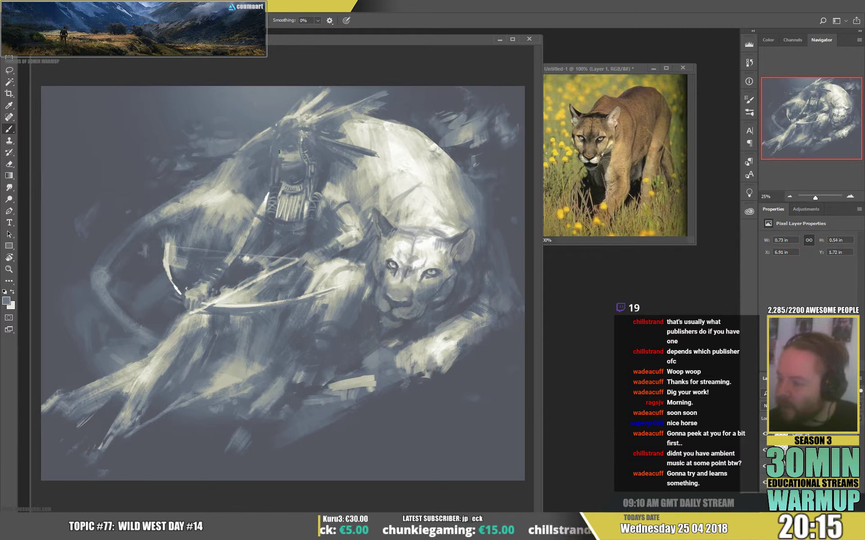
drag(286, 145, 297, 152)
alt+click(289, 155)
alt+click(291, 149)
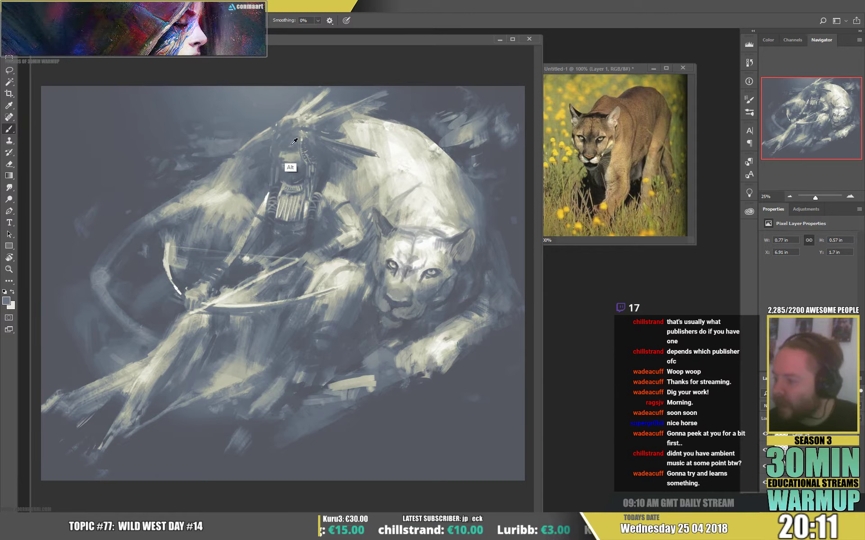
alt+click(291, 145)
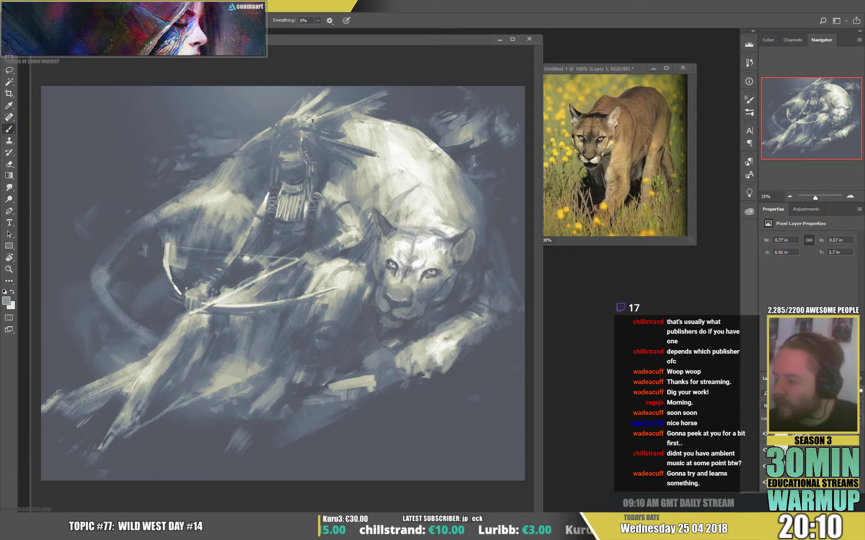
alt+click(291, 142)
drag(289, 144, 293, 145)
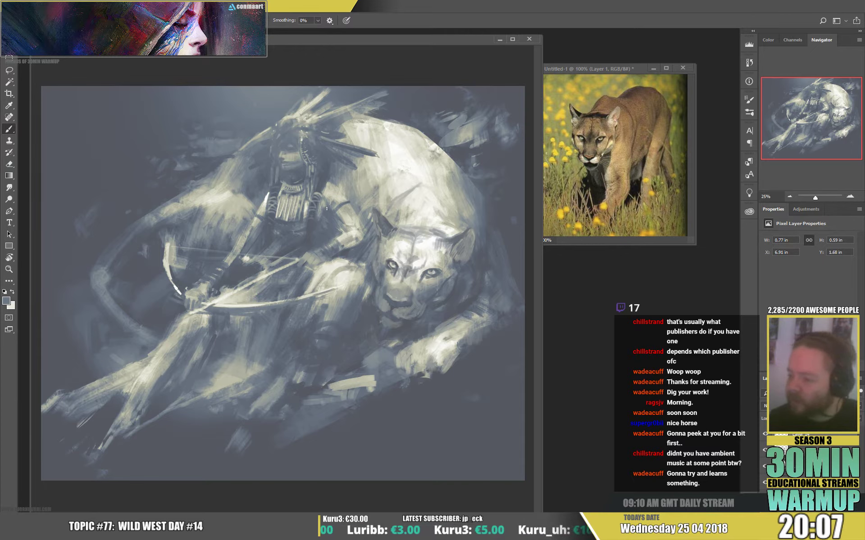
Step: Define the warrior's bow arm around the elbow and forearm with sampled light and dark tones
click(247, 261)
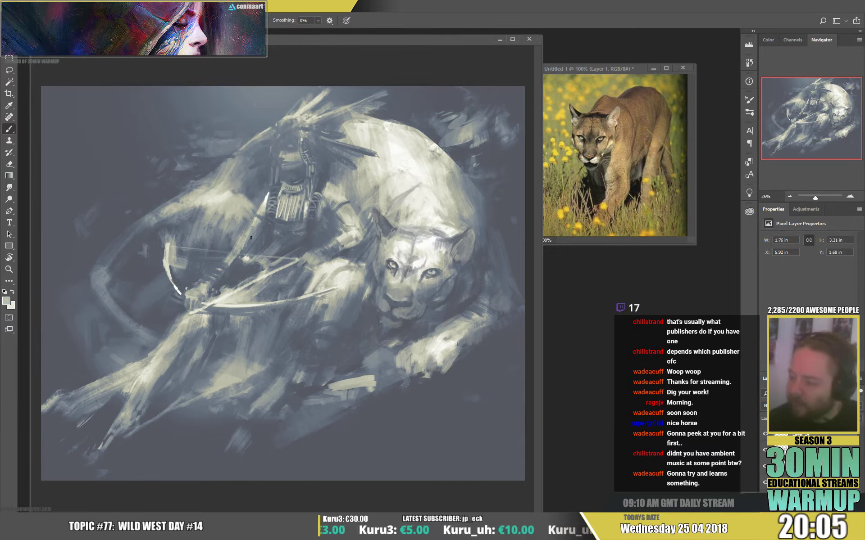
alt+click(249, 264)
drag(240, 249, 249, 233)
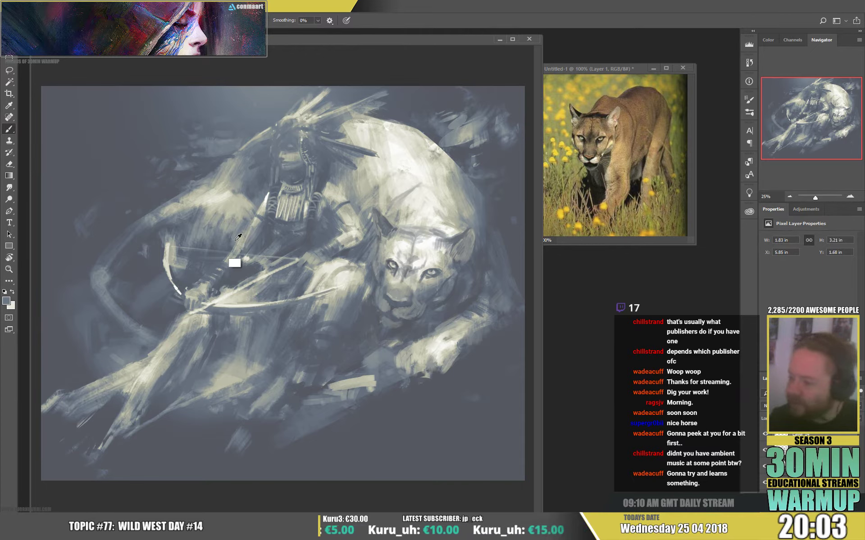
alt+click(235, 239)
alt+click(236, 241)
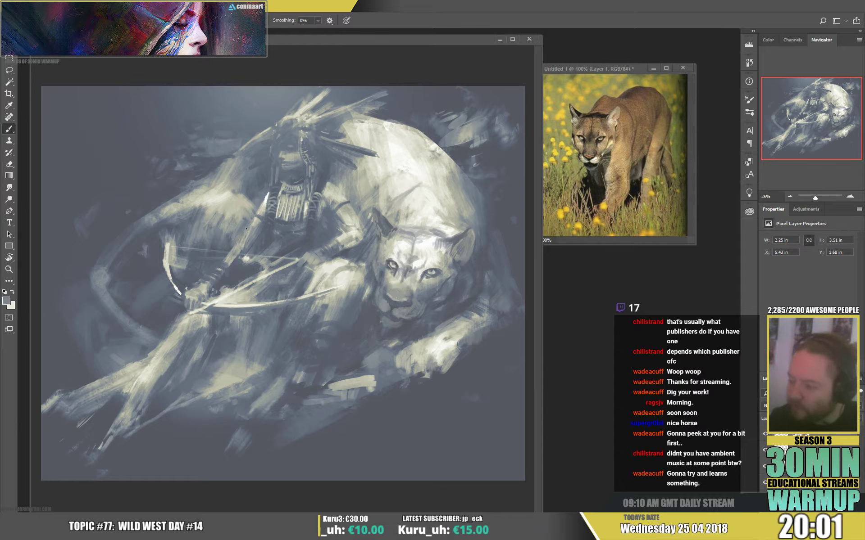
Step: Refine the outer contour of the big cat's shoulder and the top of its haunch with sampled tones
alt+click(481, 230)
mouse_move(434, 147)
mouse_down()
mouse_move(440, 165)
mouse_move(448, 156)
mouse_move(433, 138)
mouse_move(475, 185)
mouse_up()
alt+click(454, 156)
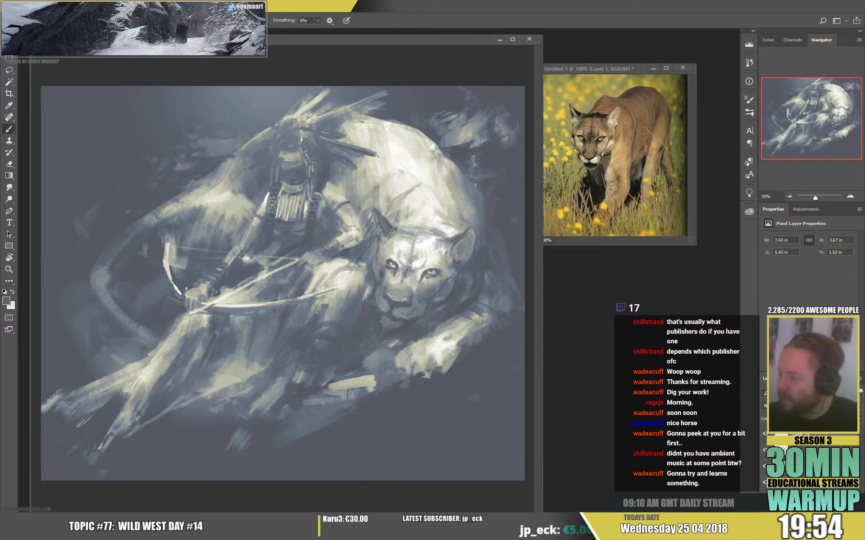
alt+click(221, 203)
mouse_move(218, 198)
mouse_down()
mouse_move(208, 204)
mouse_move(206, 193)
mouse_up()
alt+click(249, 189)
alt+click(226, 185)
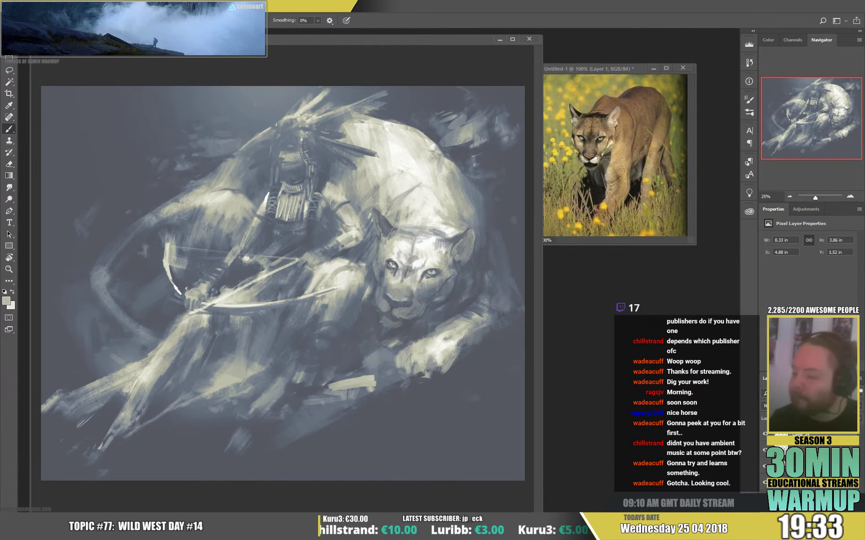
Step: Blend the big cat's haunch behind the bow with sampled light and dark tones using a larger brush
right_click(298, 206)
alt+click(192, 222)
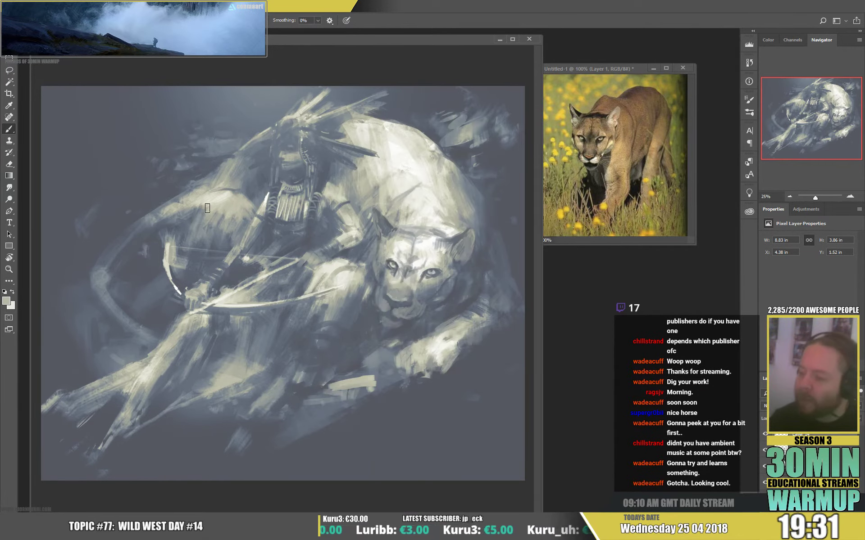
drag(206, 206, 196, 248)
alt+click(192, 216)
alt+click(187, 273)
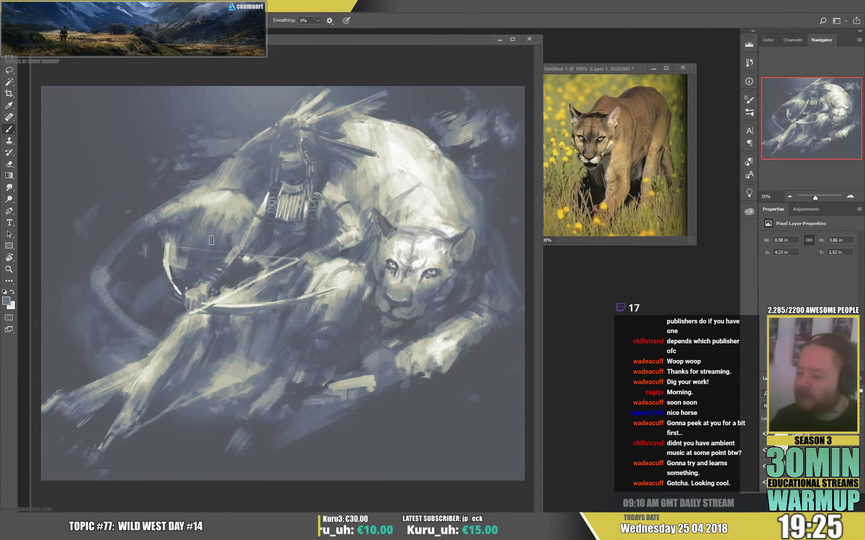
Step: Darken and thin the curved tail behind the bow with dark strokes along its outer edge
mouse_move(113, 283)
mouse_down()
mouse_move(100, 258)
mouse_move(100, 310)
mouse_move(106, 243)
mouse_move(96, 284)
mouse_up()
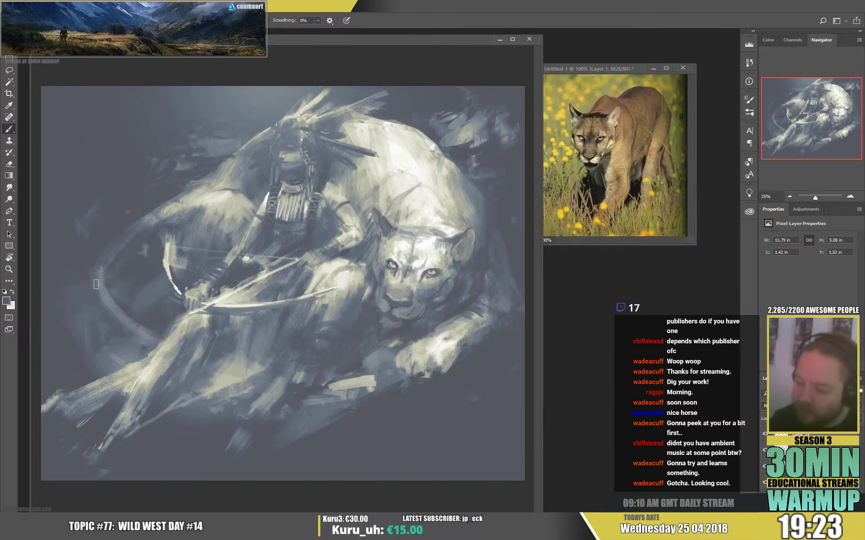
drag(111, 252, 101, 305)
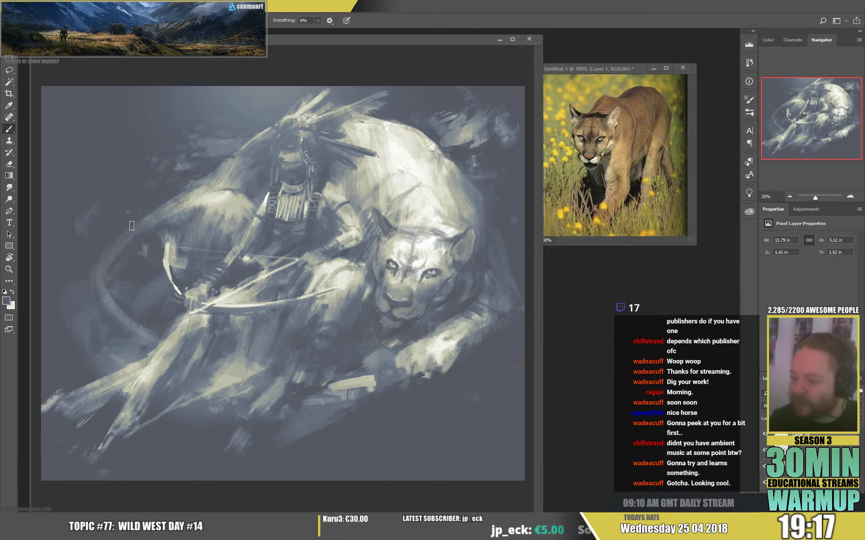
key(alt)
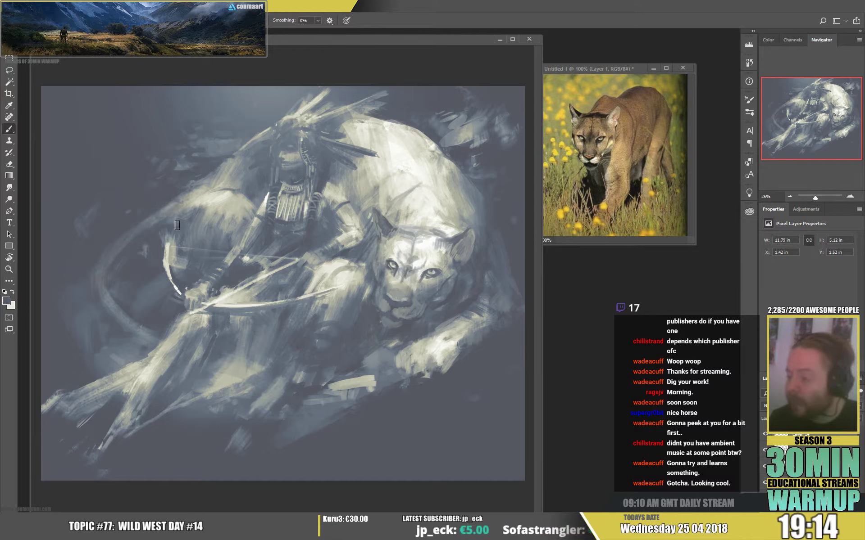
Step: Soften the top of the cat's haunch and rework the tones around the bow's upper tip and the tail's lower curve
alt+click(195, 183)
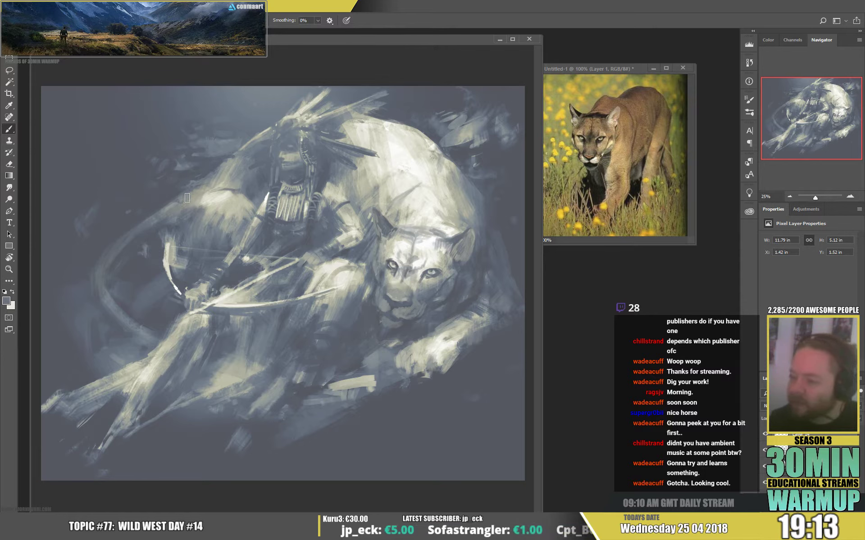
drag(211, 184, 212, 195)
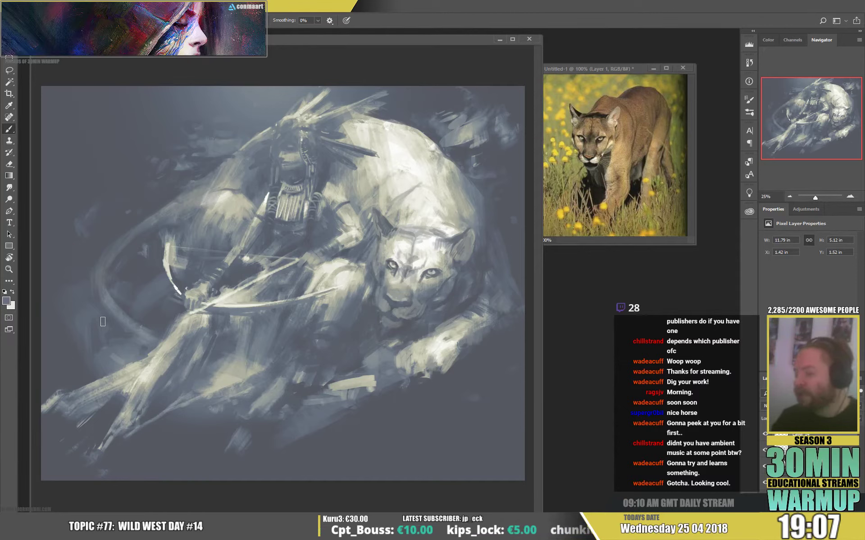
key(alt)
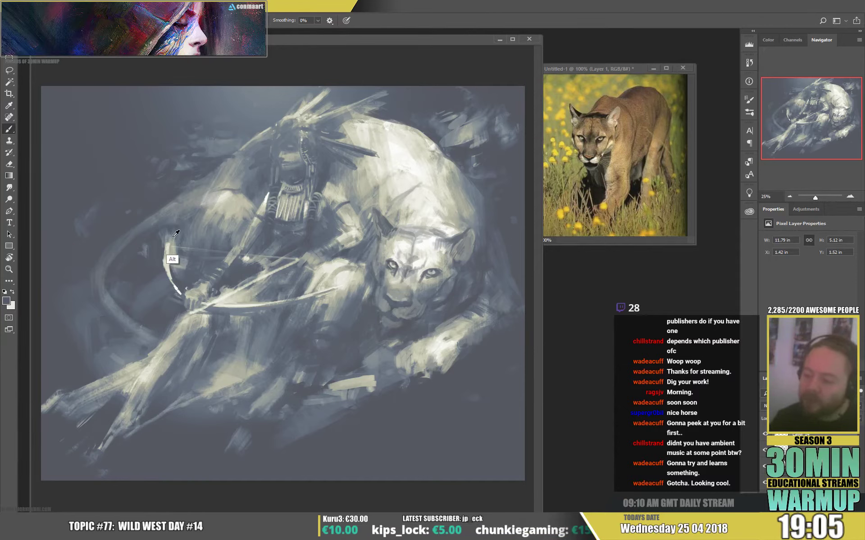
drag(171, 247, 171, 266)
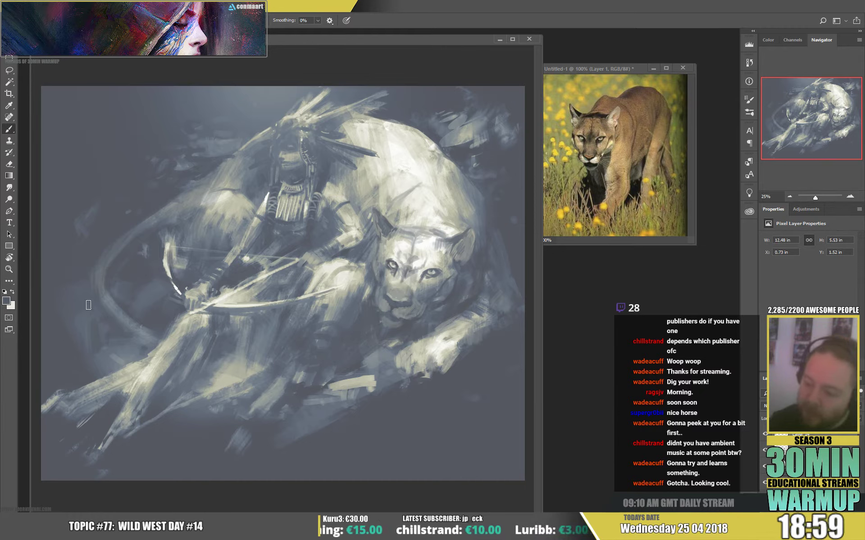
mouse_move(110, 332)
mouse_down()
mouse_move(147, 342)
mouse_move(127, 340)
mouse_move(142, 348)
mouse_up()
key(space)
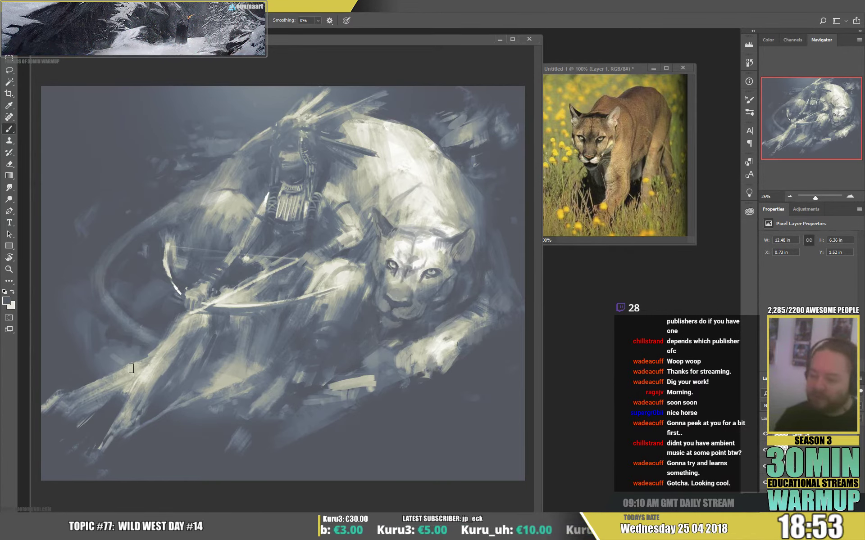
Step: Paint out the pale leg reaching toward the canvas's left edge with sampled dark background tones
drag(142, 358, 116, 390)
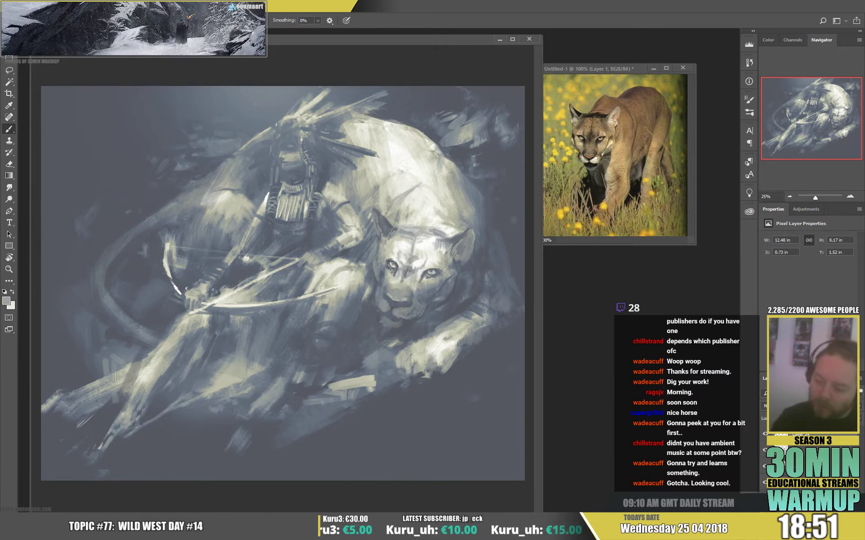
alt+click(97, 369)
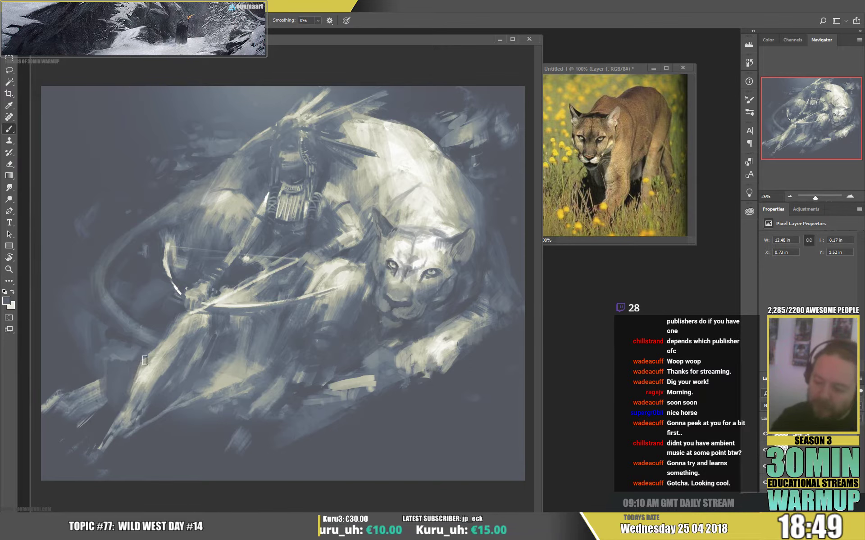
mouse_move(98, 384)
mouse_down()
mouse_move(57, 415)
mouse_move(51, 402)
mouse_up()
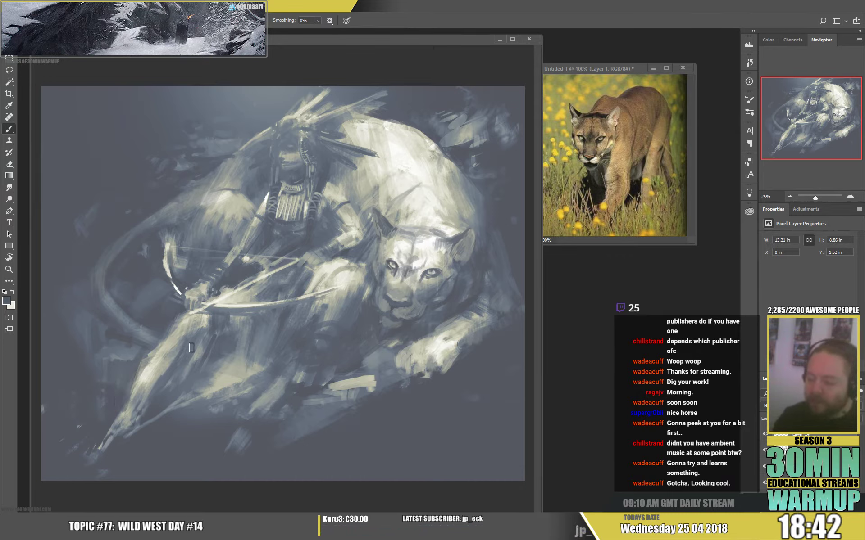
Step: Refine the edges and shading of the warrior's remaining extended leg with sampled dark tones
key(alt)
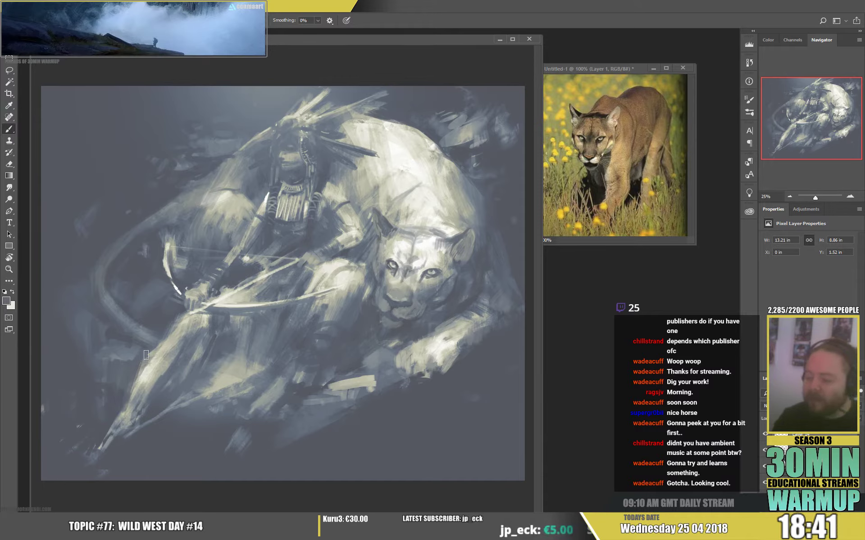
drag(151, 349, 127, 402)
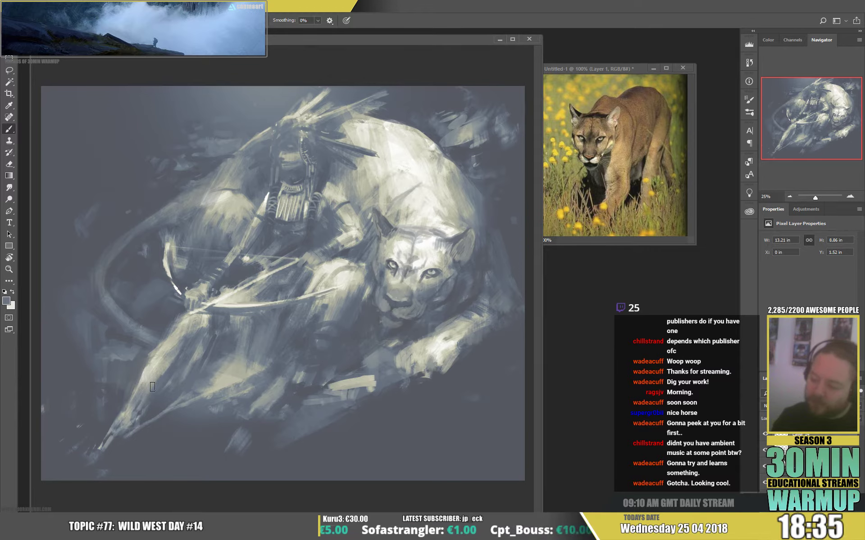
alt+click(179, 354)
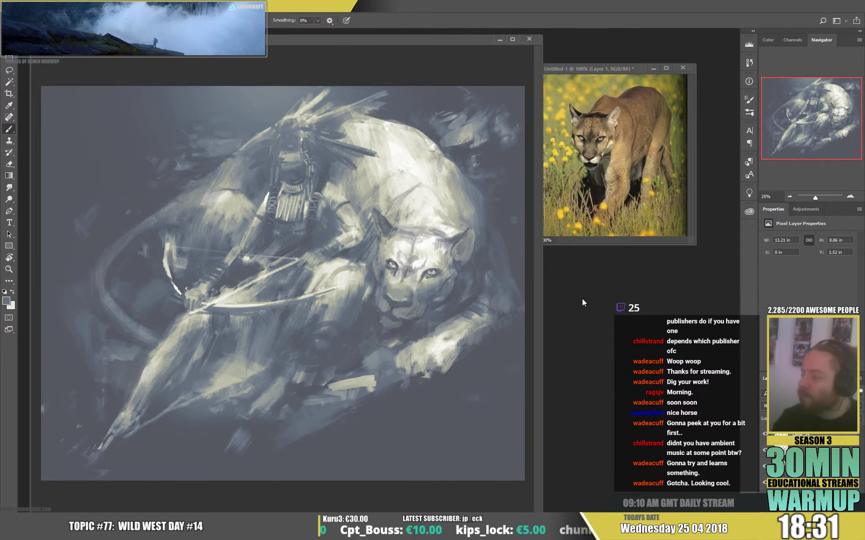
Step: Rework the folds of the warrior's clothing and thigh below the bow with sampled tones using a 20 px brush
right_click(322, 260)
click(378, 142)
alt+click(233, 329)
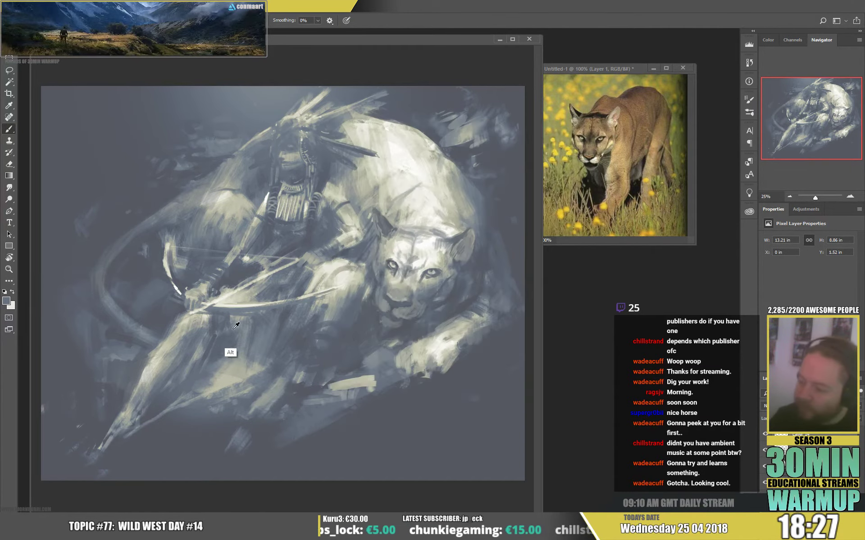
alt+click(247, 297)
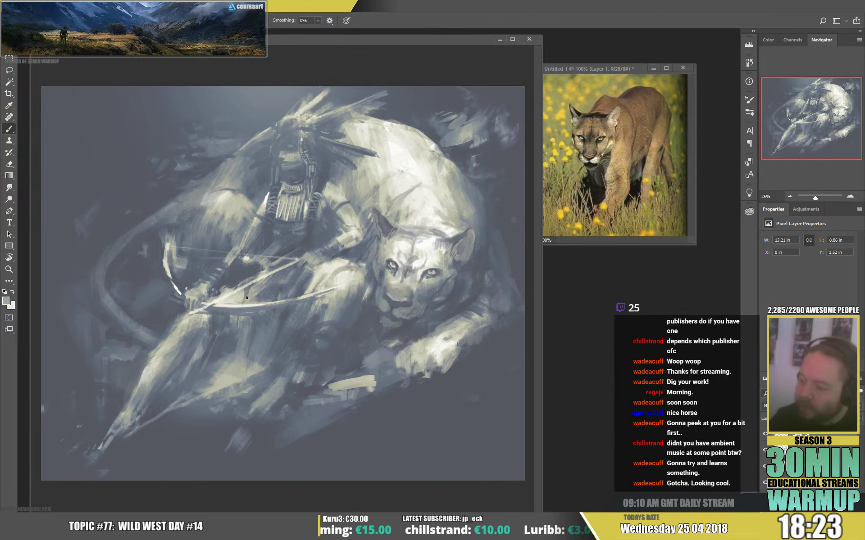
alt+click(246, 298)
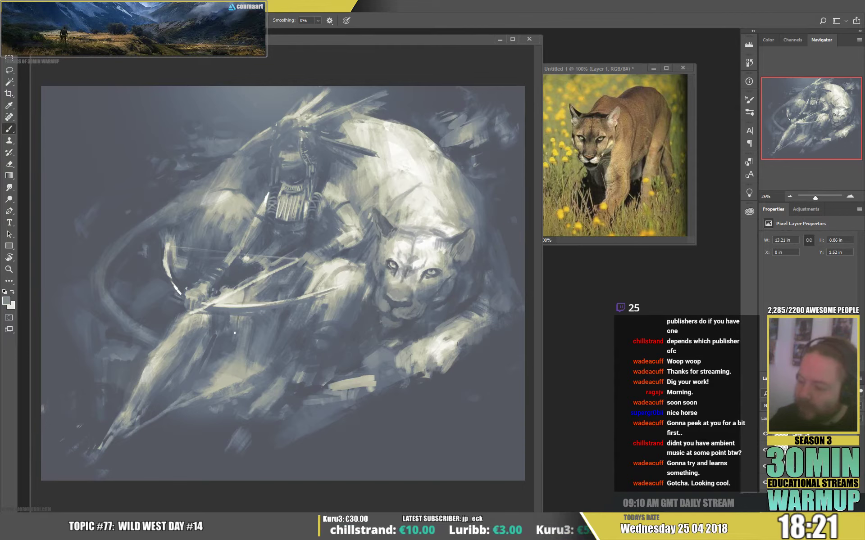
alt+click(241, 341)
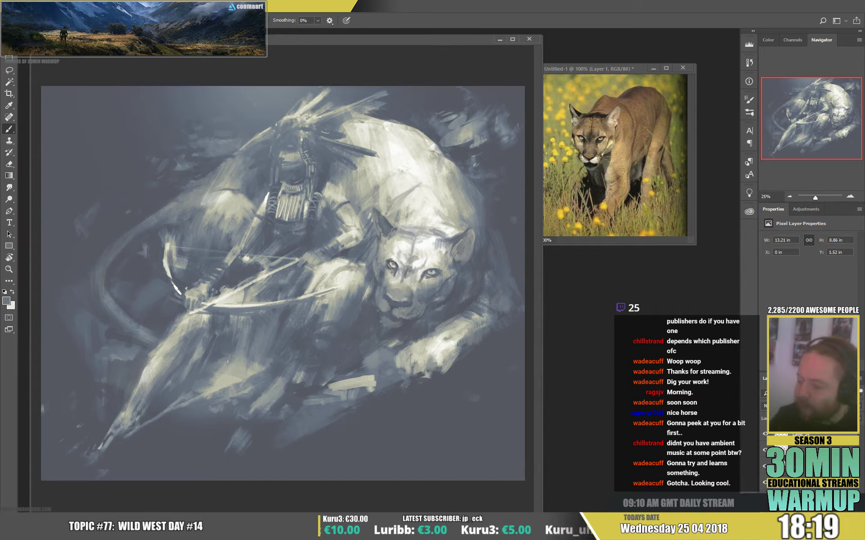
alt+click(240, 345)
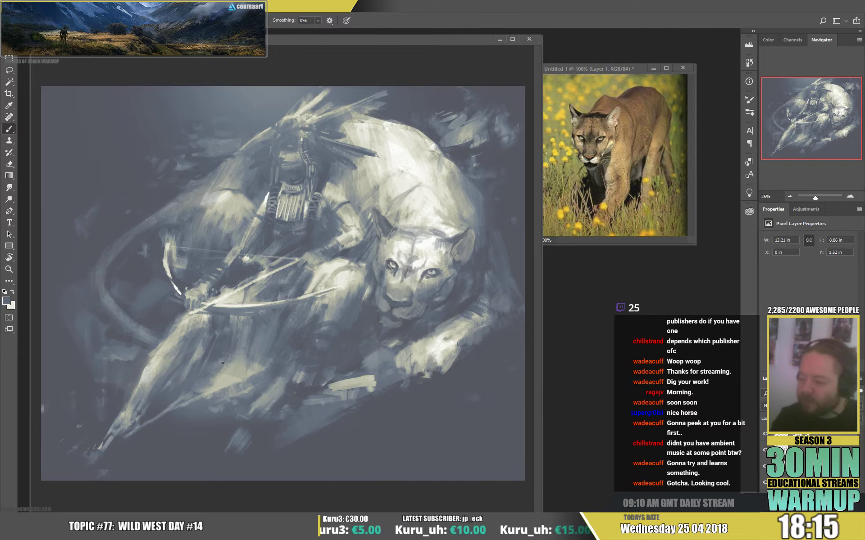
alt+click(230, 355)
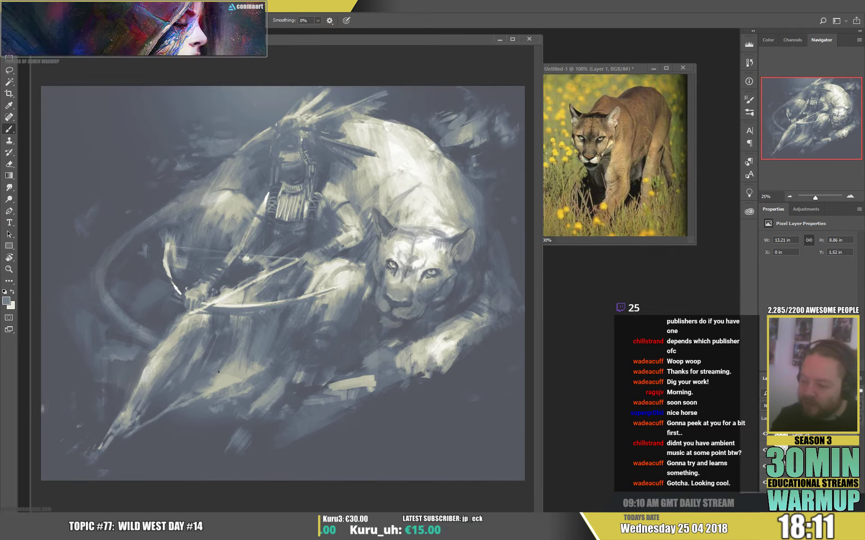
alt+click(244, 333)
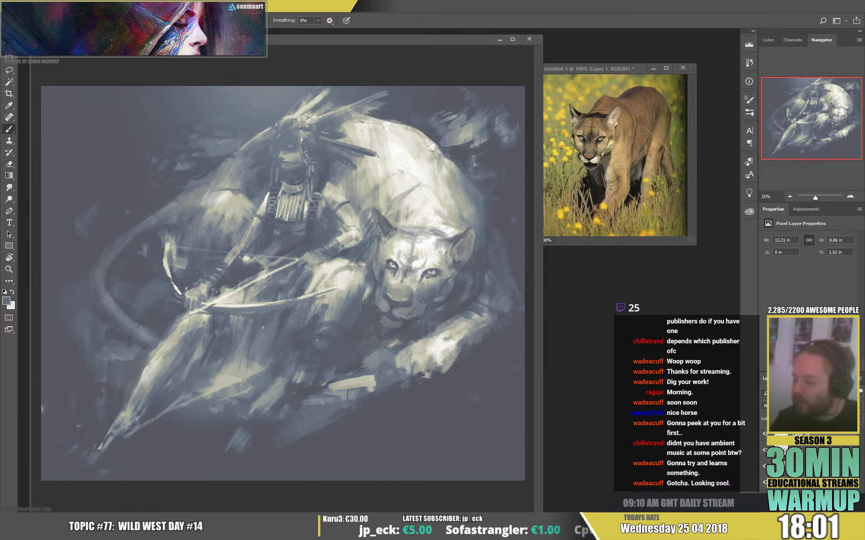
key(alt)
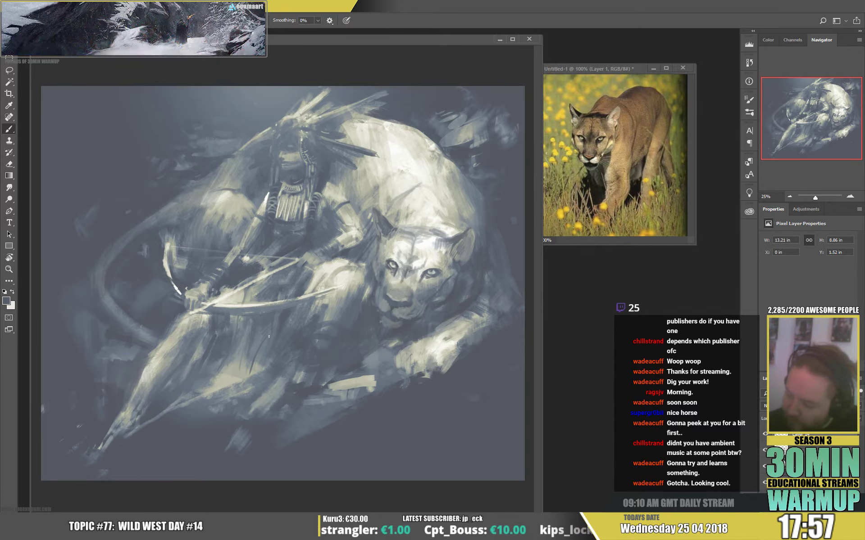
Step: Shape the warrior's bent knee and thigh beside the cat's head with sampled light and dark tones using a 37 px brush
right_click(343, 269)
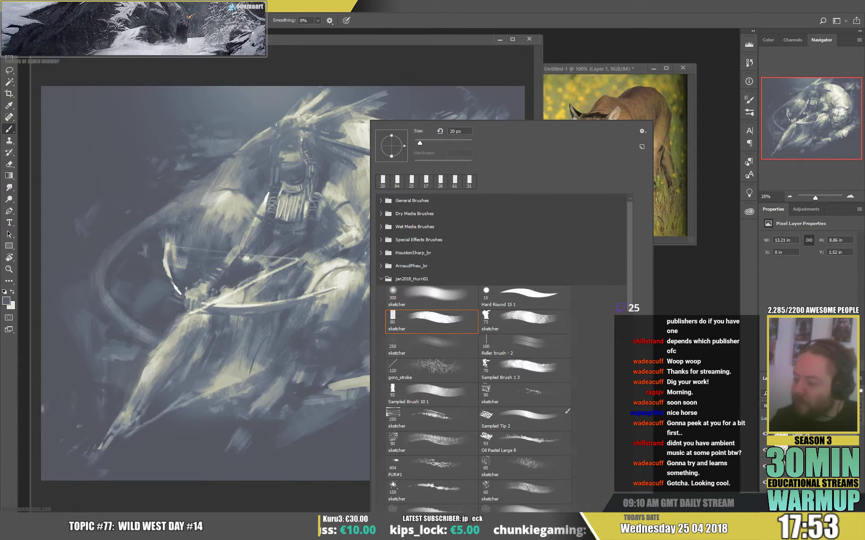
drag(420, 145, 425, 145)
alt+click(317, 272)
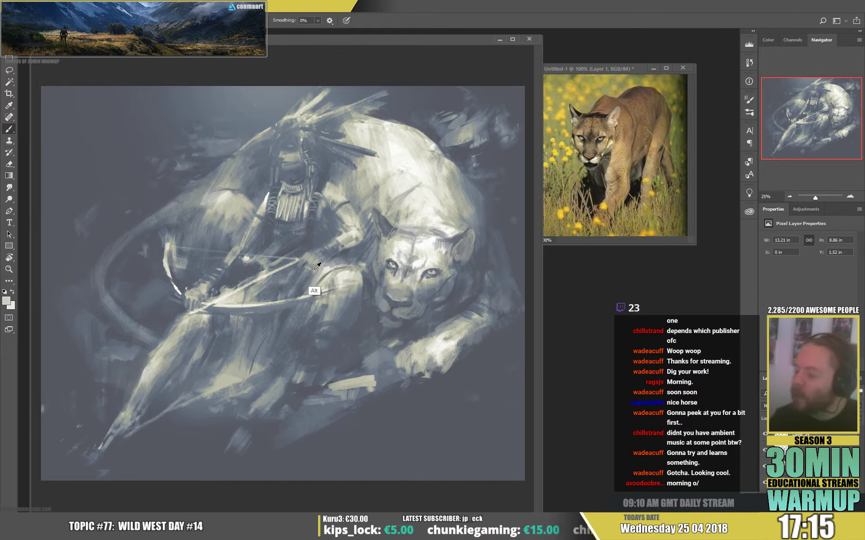
alt+click(310, 295)
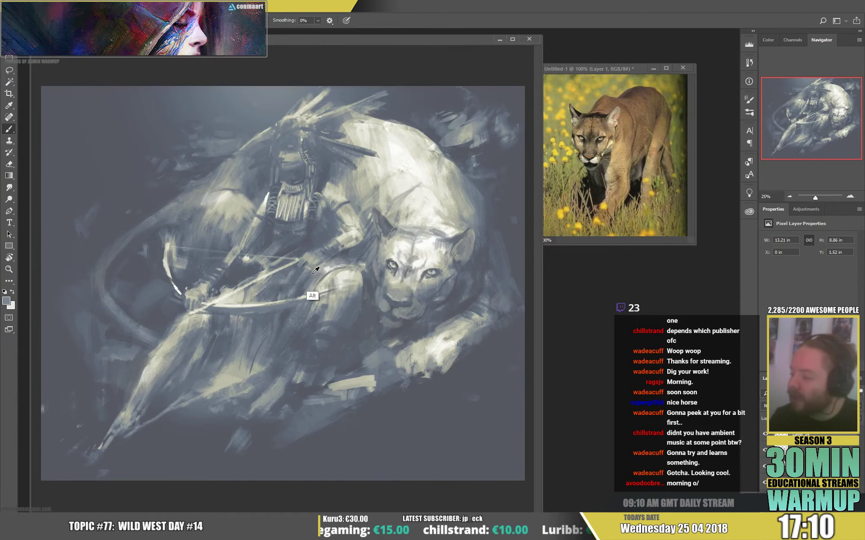
alt+click(315, 270)
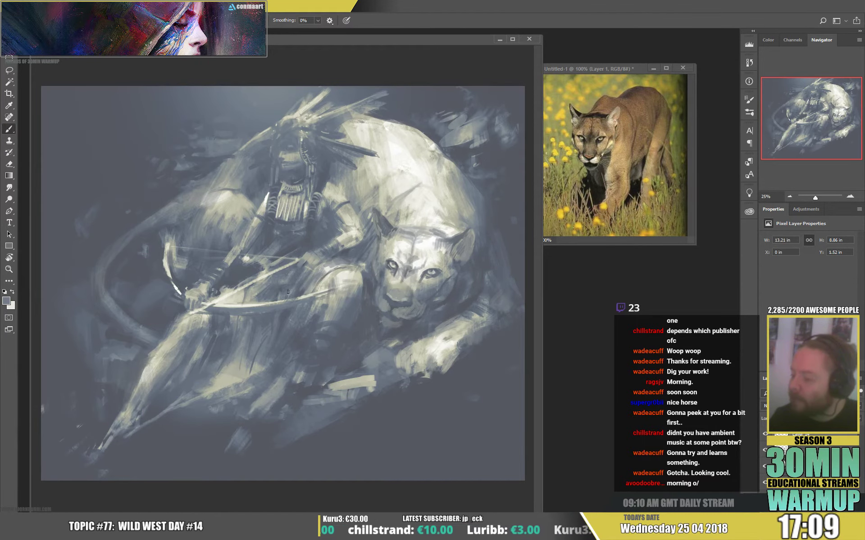
Step: Touch up the warrior's waist, face and round headdress ornament with sampled tones using a 25 px brush
right_click(321, 216)
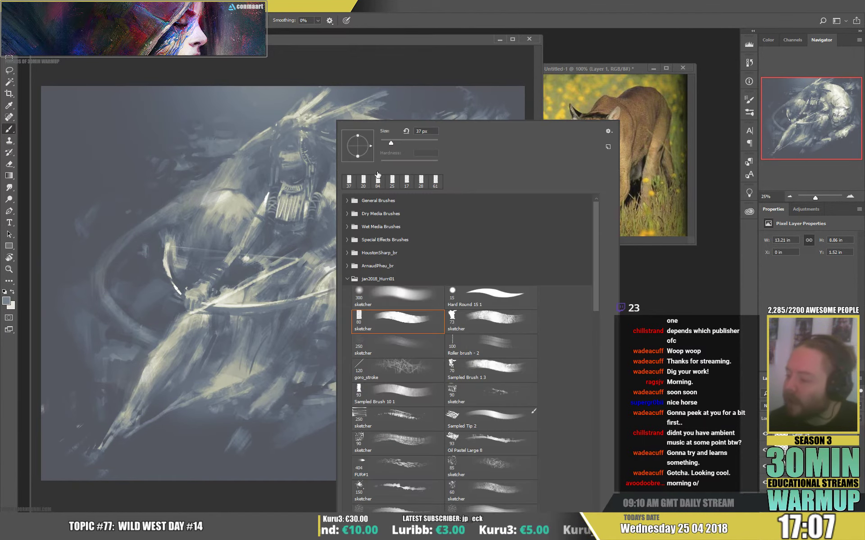
click(387, 145)
alt+click(274, 238)
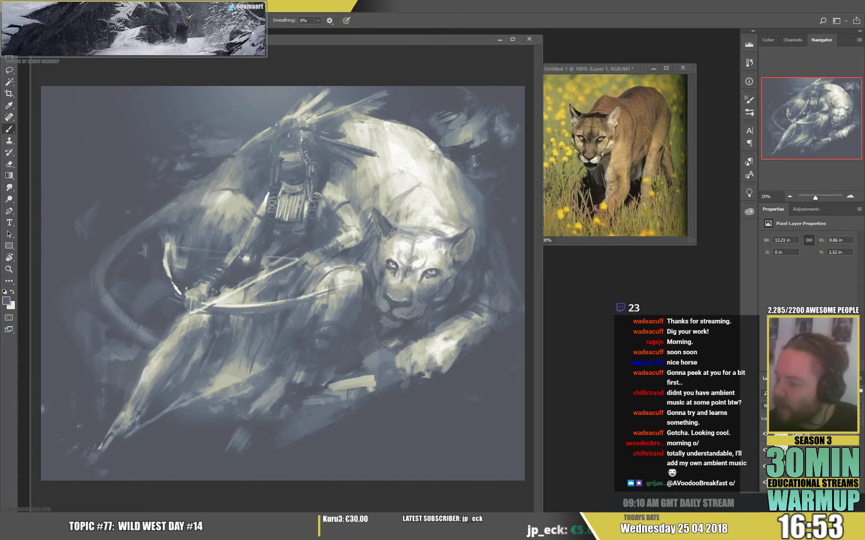
drag(282, 137, 287, 156)
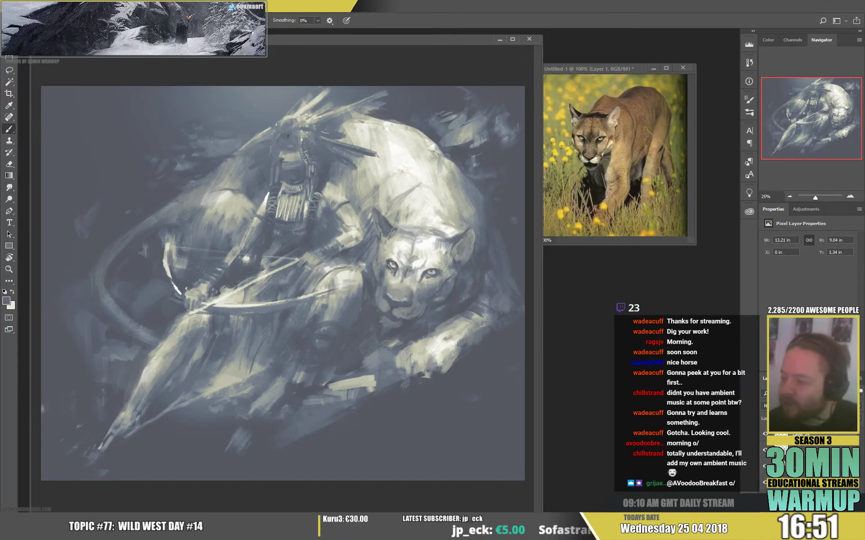
key(alt)
alt+click(307, 156)
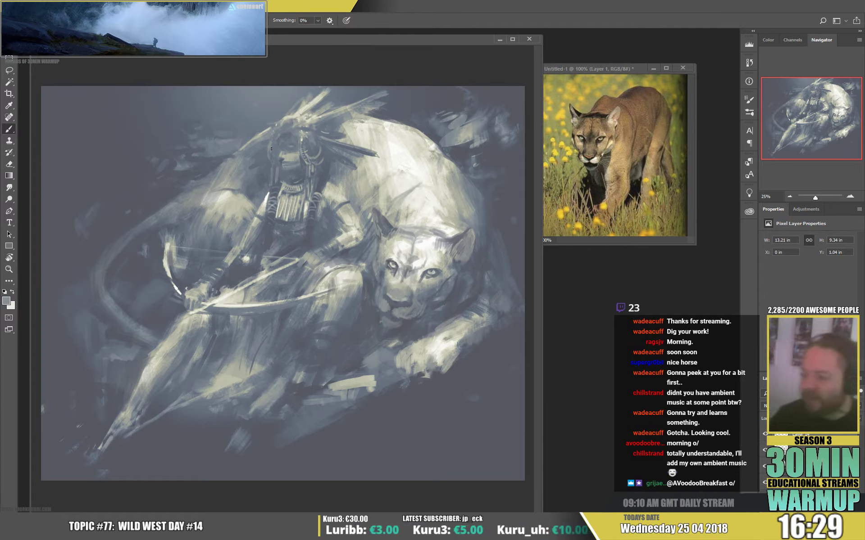
Step: Flip the canvas horizontally to check the composition in mirror image
click(57, 7)
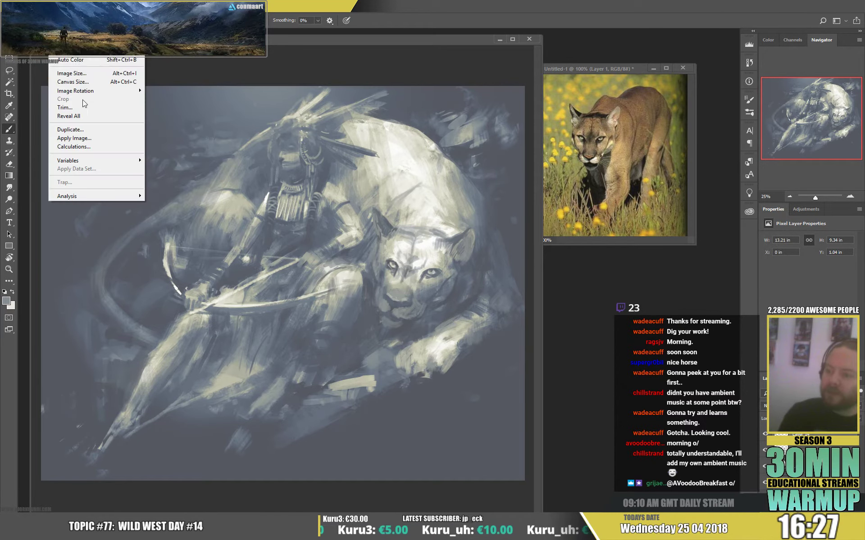
mouse_move(108, 90)
click(167, 129)
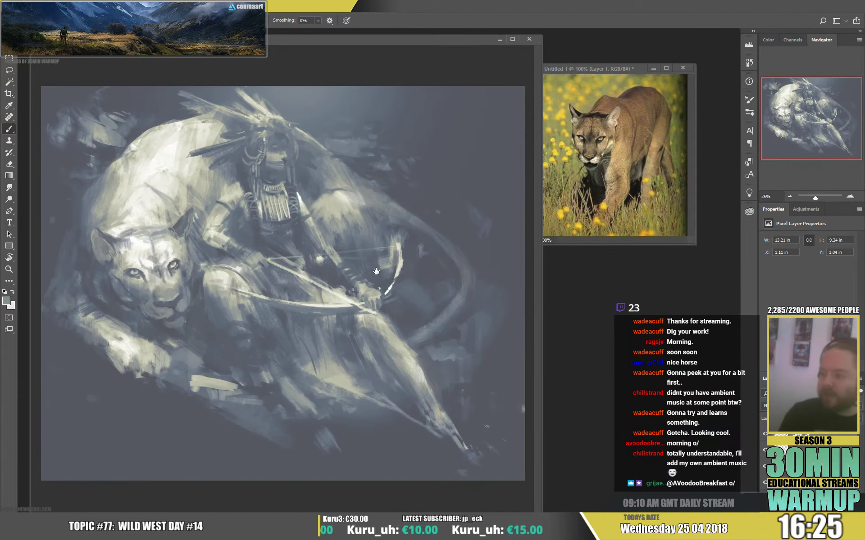
Step: Refine the warrior's nose and facial shadows with small strokes of sampled dark and light tones
key(ctrl+plus)
key(ctrl+plus)
drag(376, 183, 407, 253)
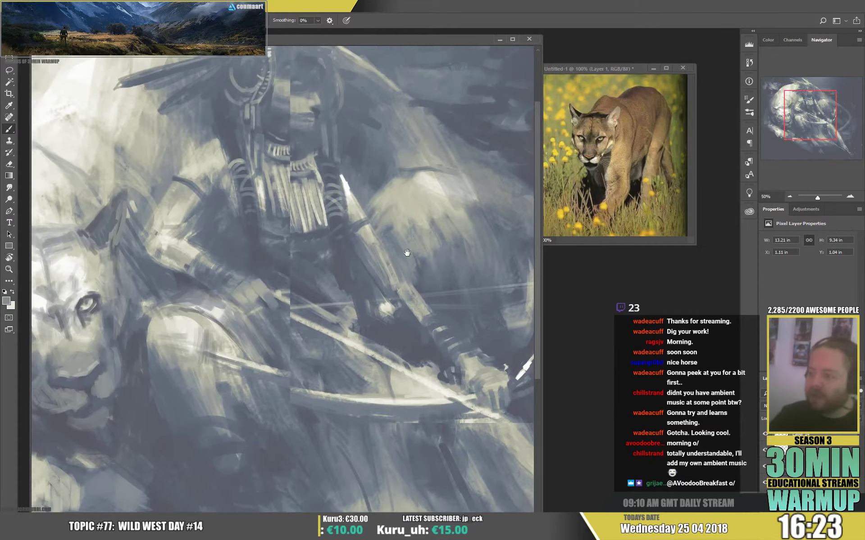
drag(365, 171, 376, 247)
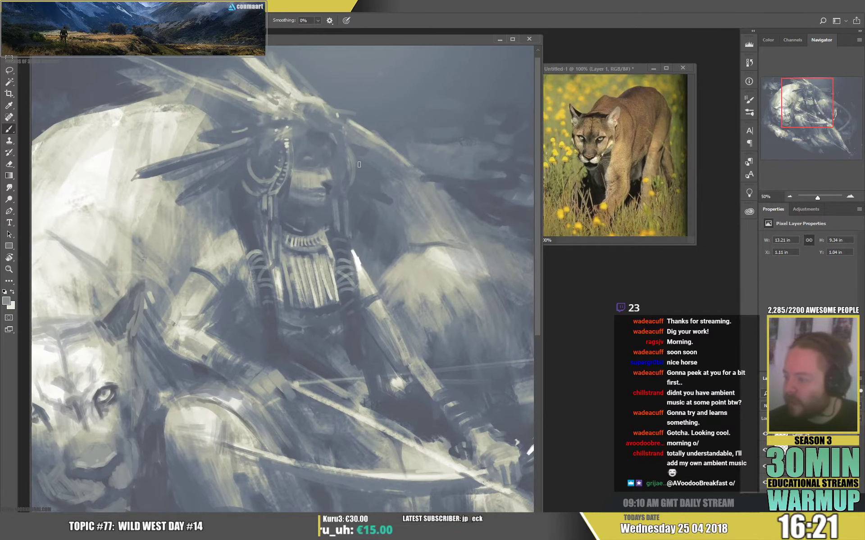
right_click(359, 164)
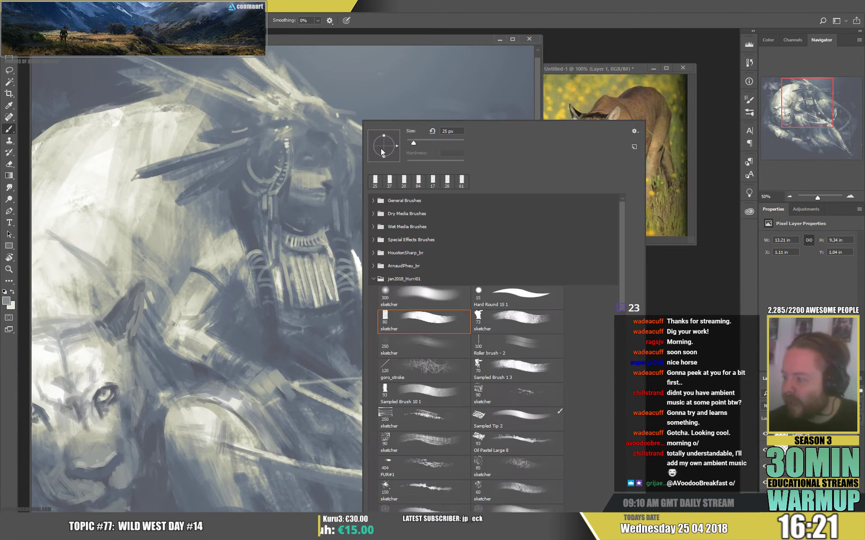
alt+click(327, 184)
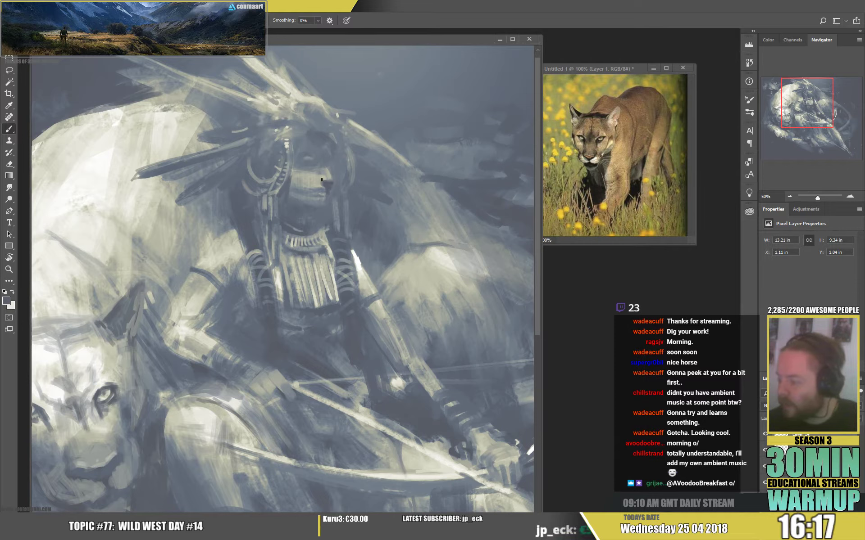
key(alt)
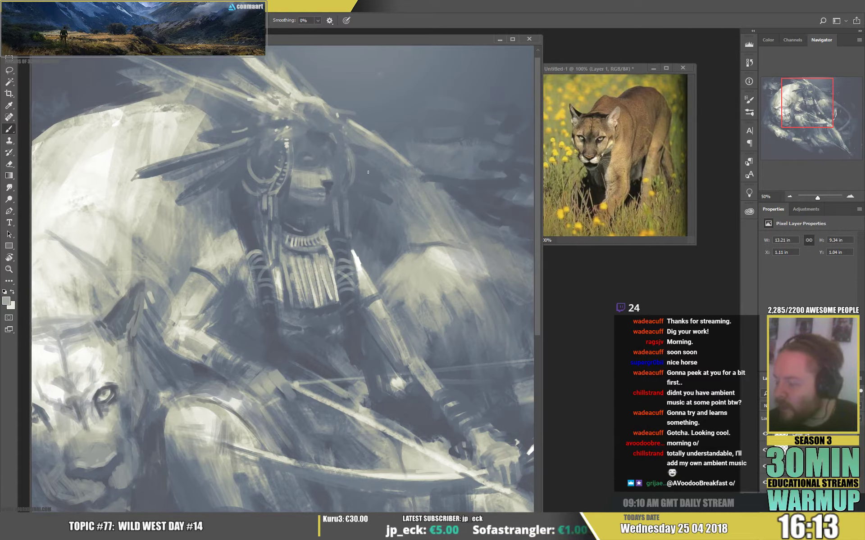
mouse_move(388, 189)
mouse_down()
mouse_move(401, 183)
mouse_move(402, 212)
mouse_move(393, 193)
mouse_up()
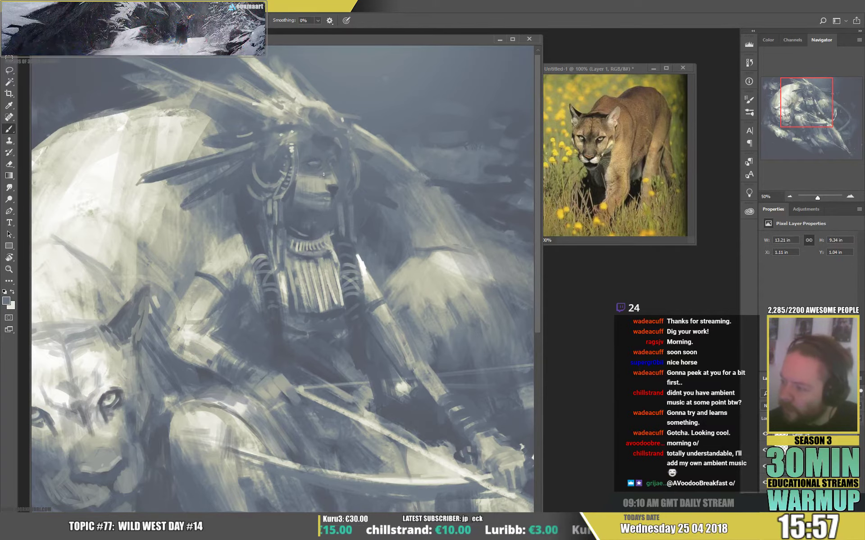
Step: Touch up the warrior's eye, brow and nose with tones sampled from the face and forehead
alt+click(325, 181)
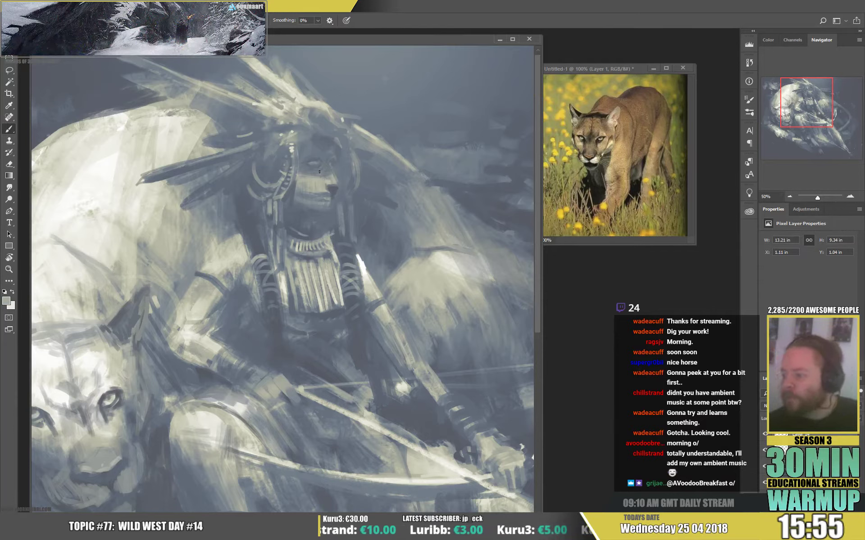
alt+click(315, 135)
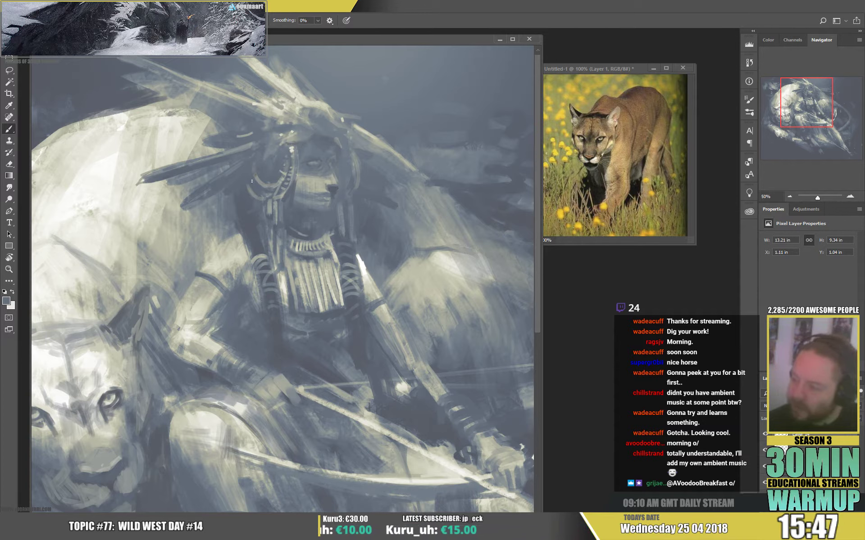
key(alt)
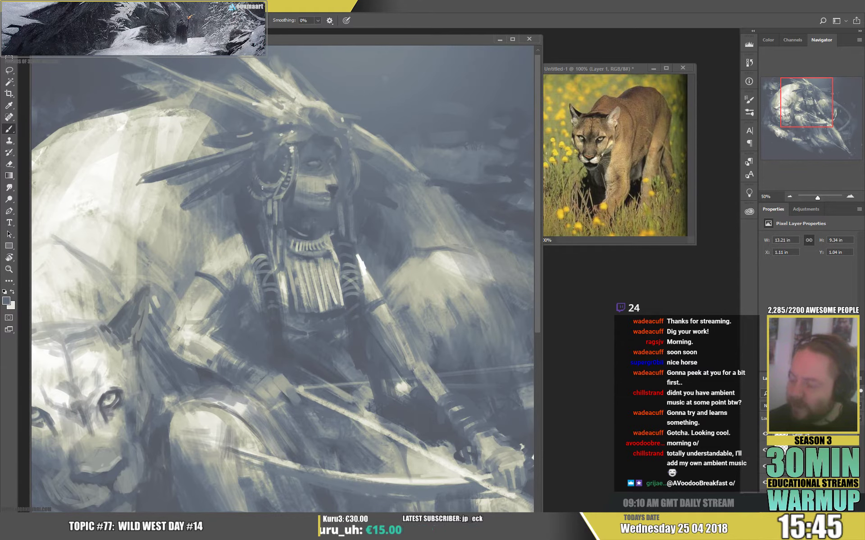
drag(404, 183, 383, 186)
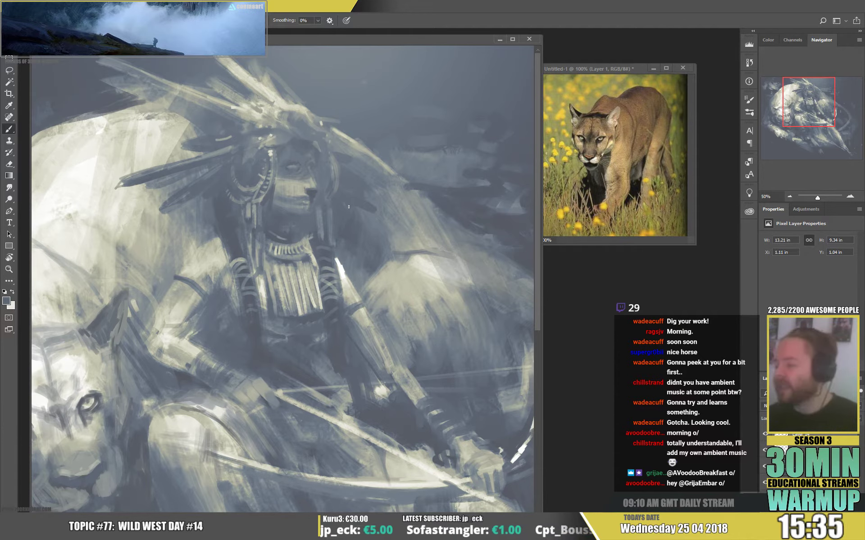
drag(364, 181, 360, 181)
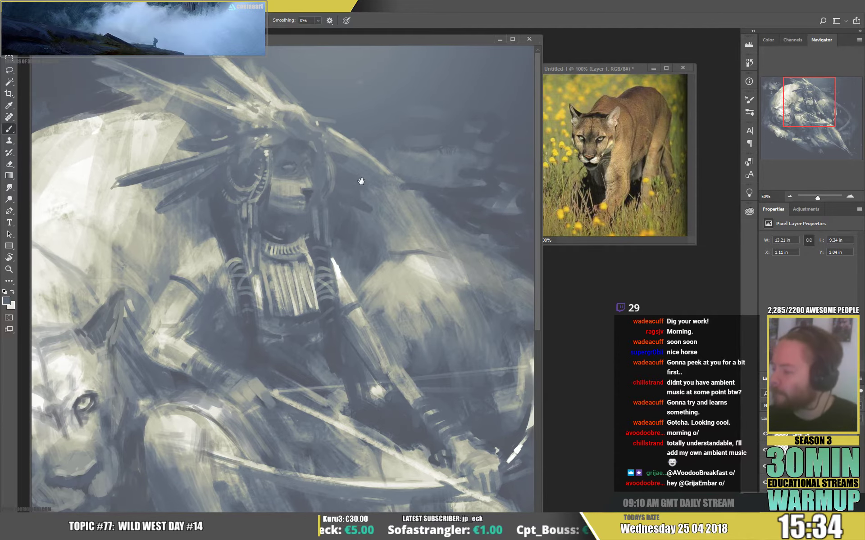
Step: Reshape the warrior's nose tip and bridge and the shadow beneath the nose with sampled light and dark tones
alt+click(309, 192)
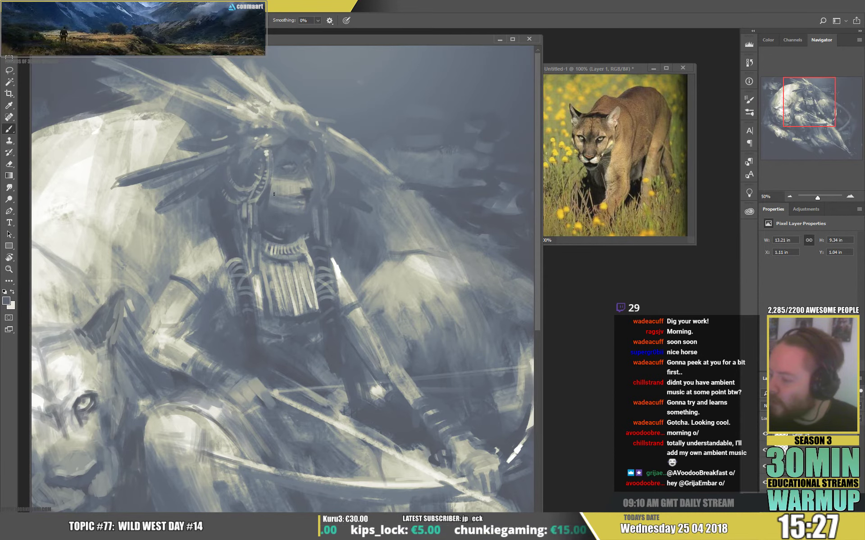
alt+click(312, 193)
alt+click(309, 183)
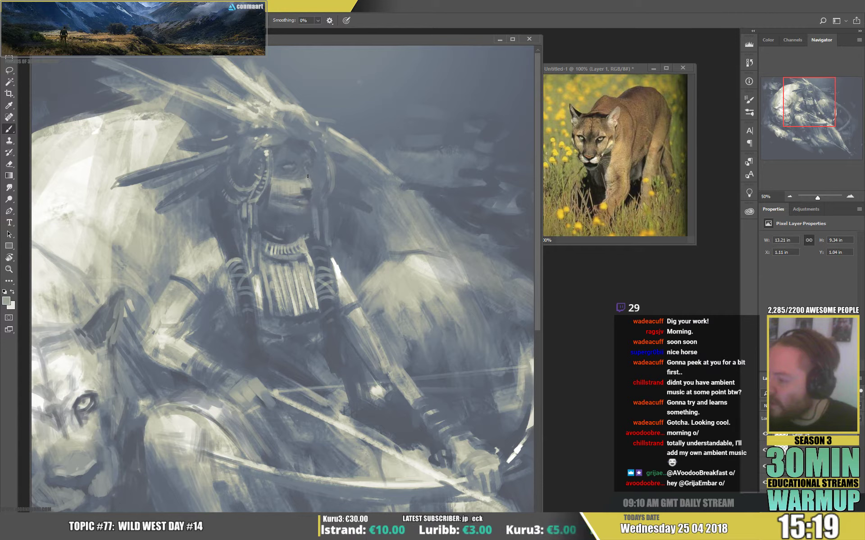
alt+click(308, 177)
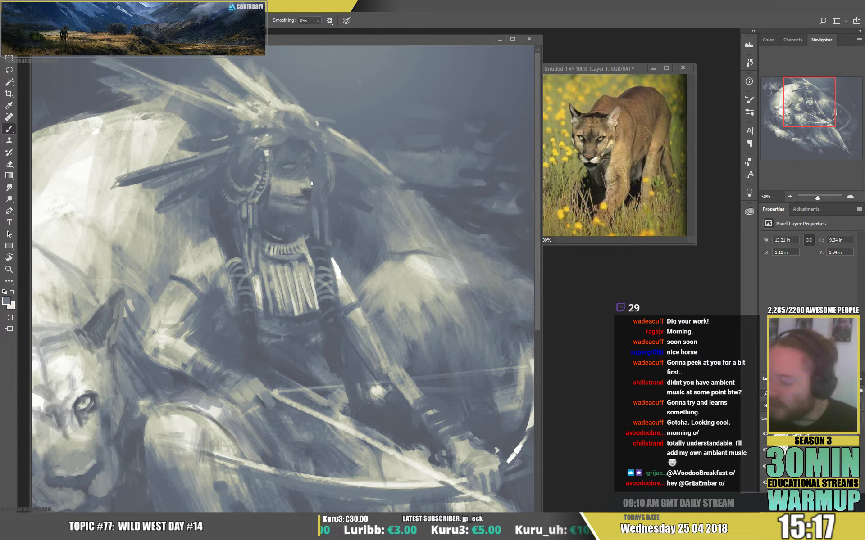
alt+click(306, 172)
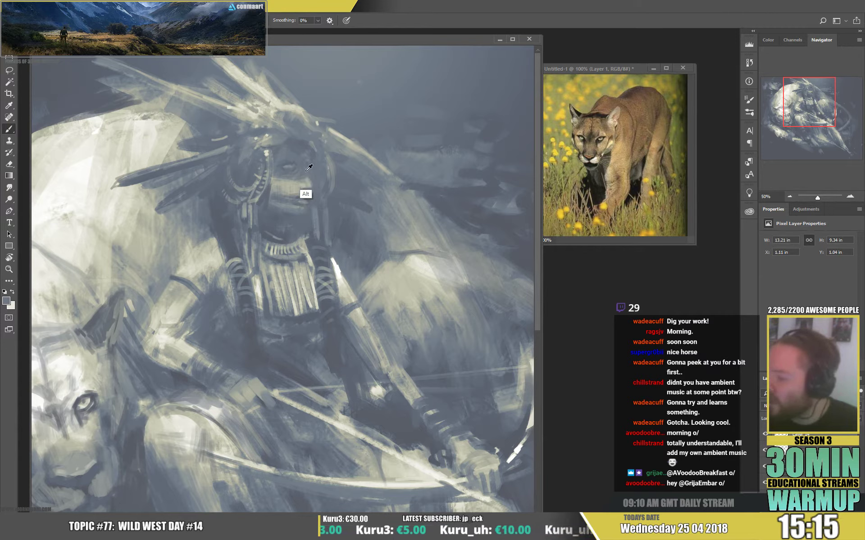
drag(306, 163, 310, 167)
alt+click(305, 169)
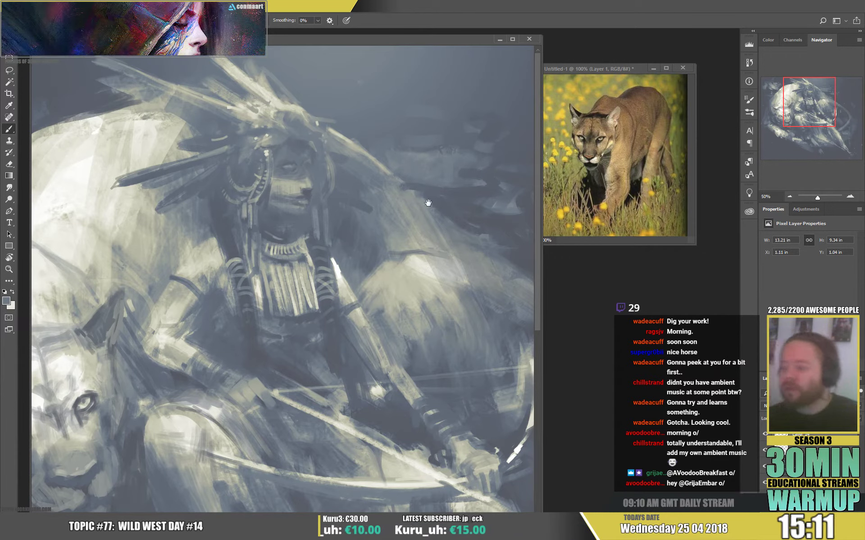
Step: Blend the warrior's cheek and eye area using mid tones sampled from the side of the face
alt+click(277, 185)
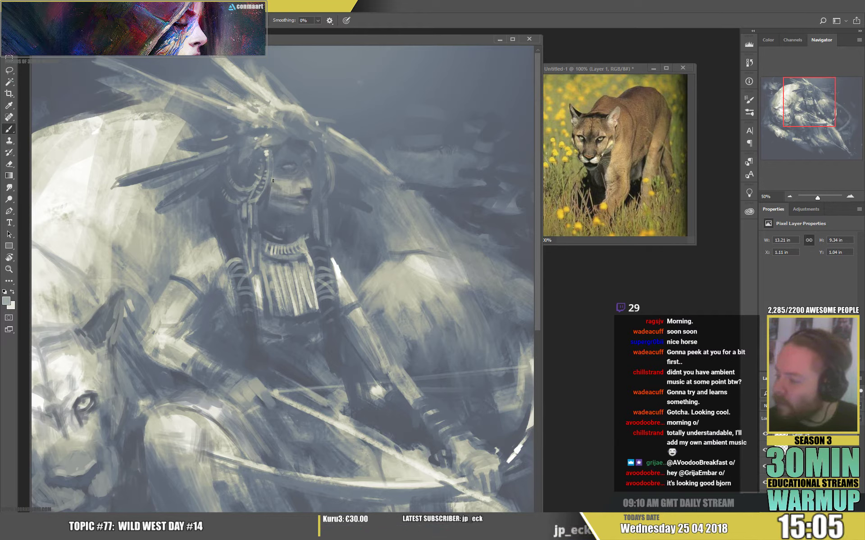
alt+click(285, 180)
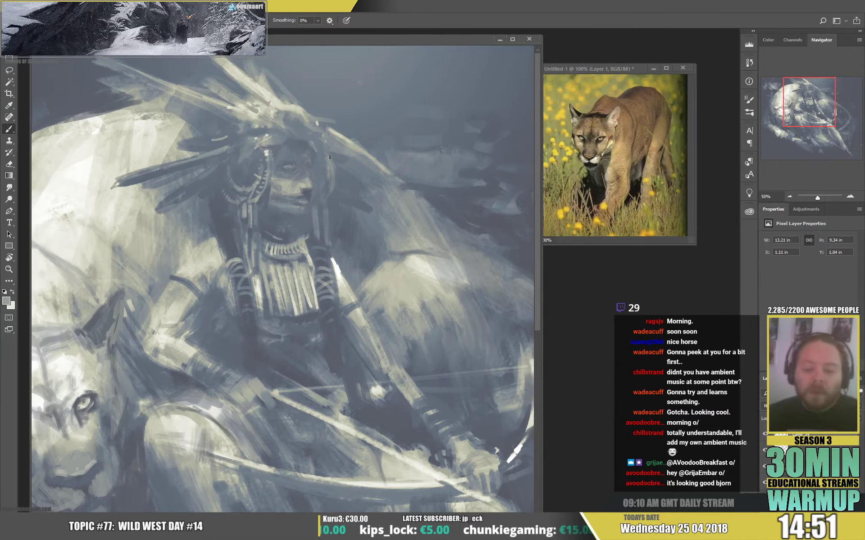
mouse_move(380, 245)
mouse_down()
mouse_move(383, 222)
mouse_move(362, 213)
mouse_up()
alt+click(288, 168)
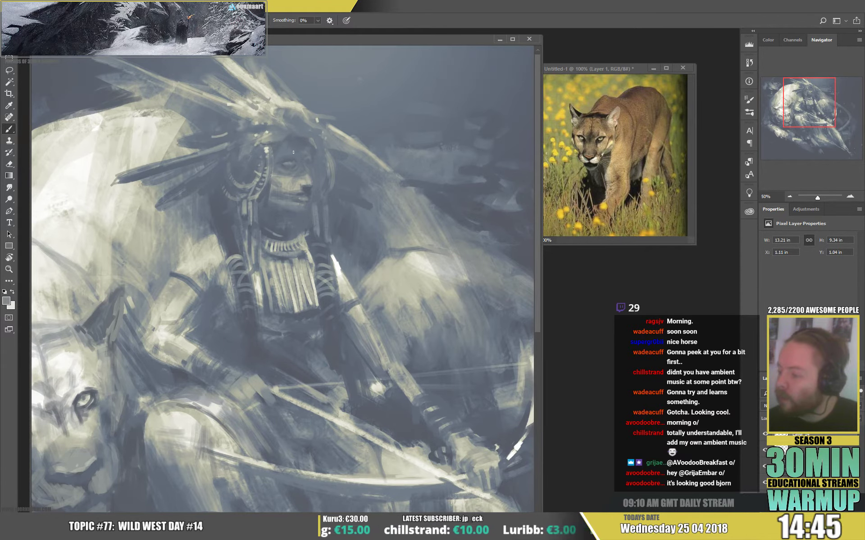
drag(384, 193, 387, 195)
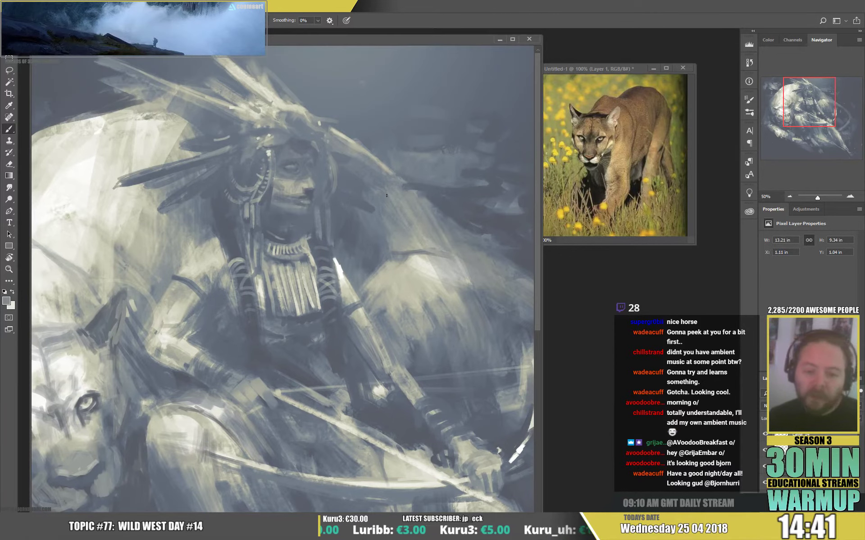
Step: Adjust the brush size and rework the dark tones framing the warrior's face
key(ctrl+minus)
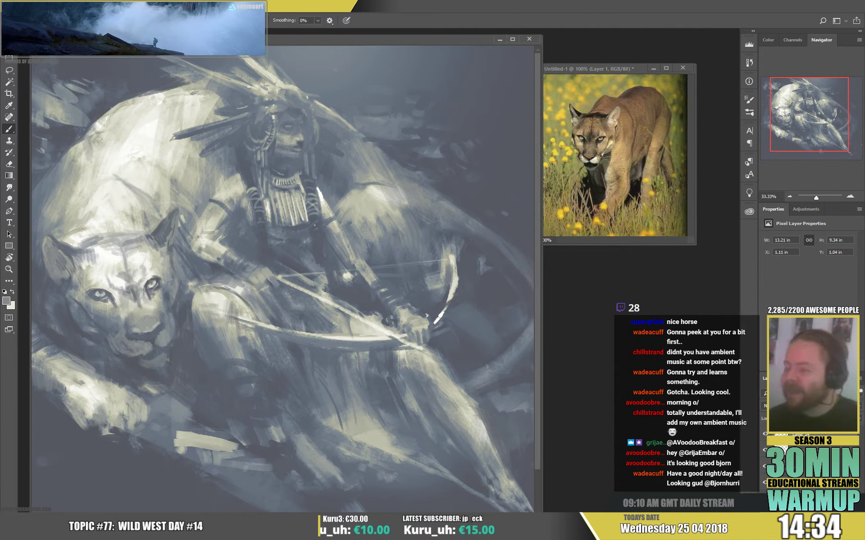
right_click(250, 178)
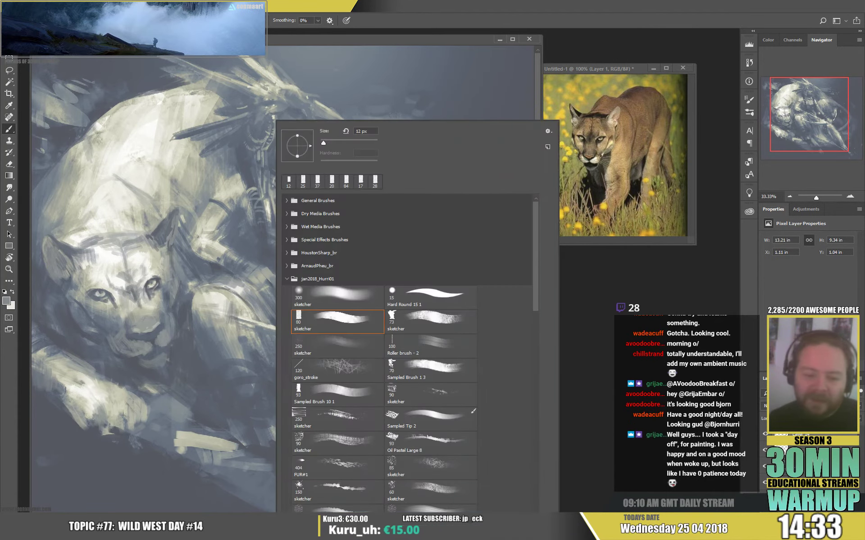
click(327, 142)
click(238, 222)
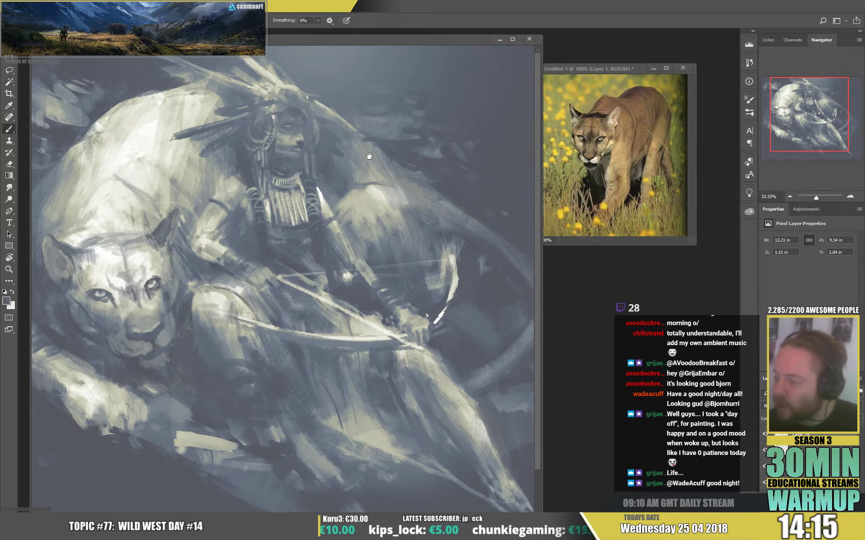
drag(409, 119, 404, 142)
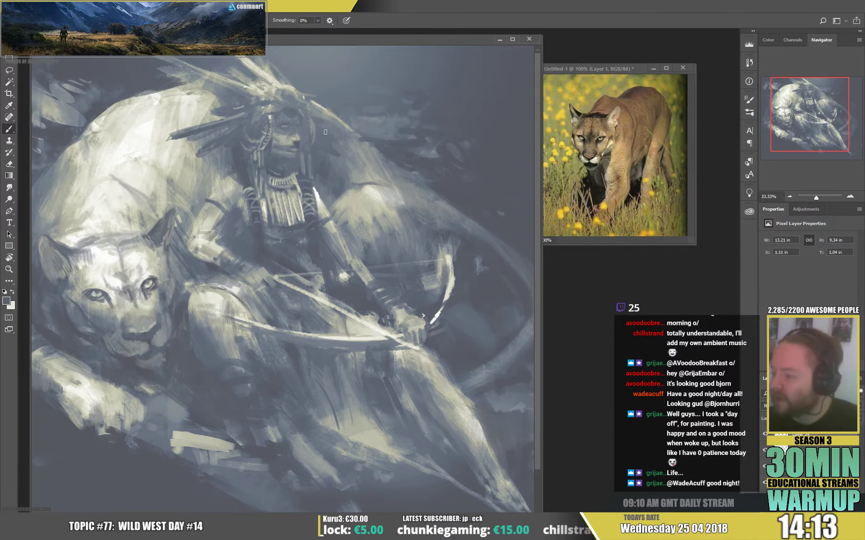
right_click(328, 121)
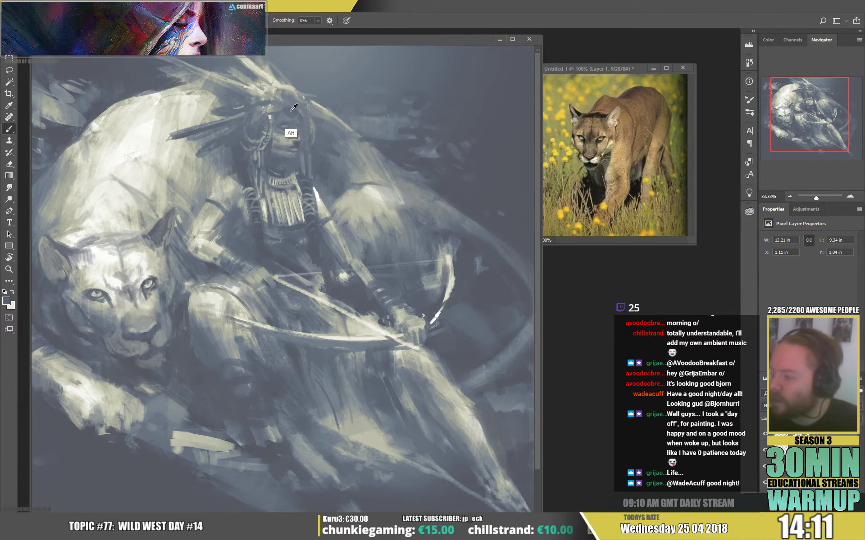
click(302, 134)
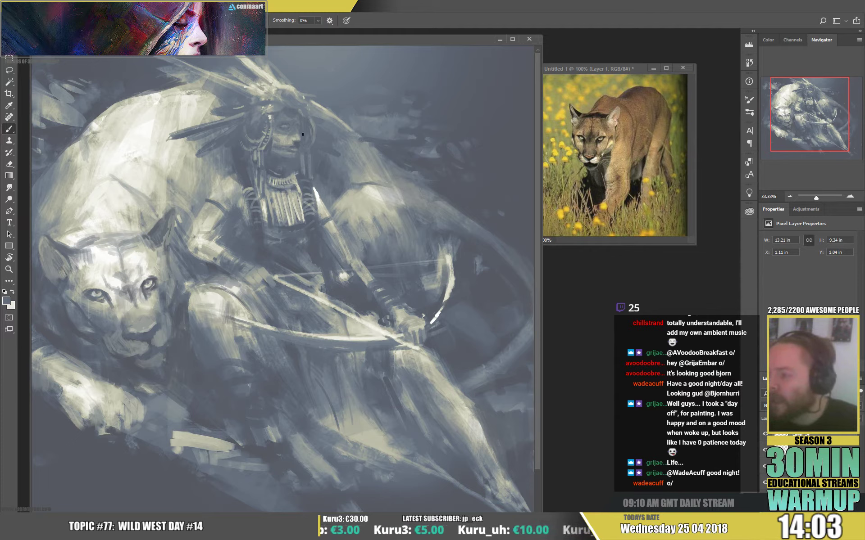
Step: Refine the warrior's mouth, cheek and jaw with light and dark tones sampled from the face and chin
alt+click(290, 169)
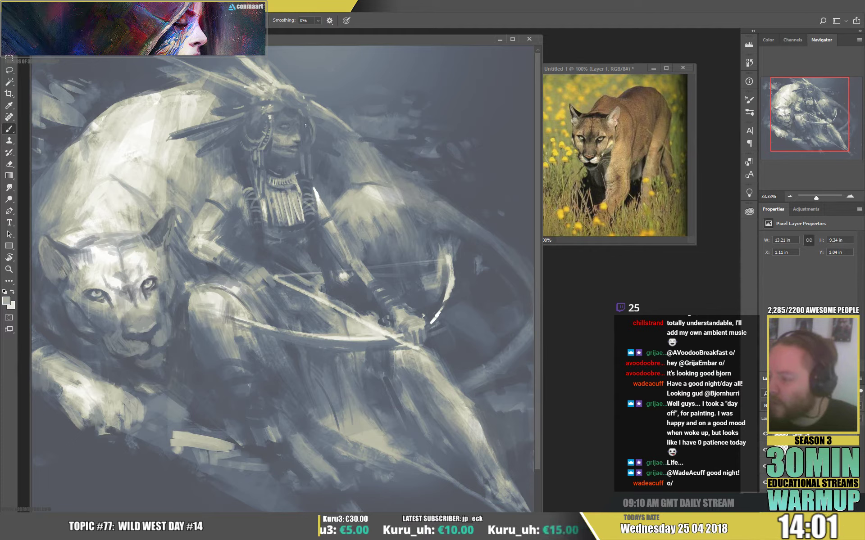
alt+click(295, 167)
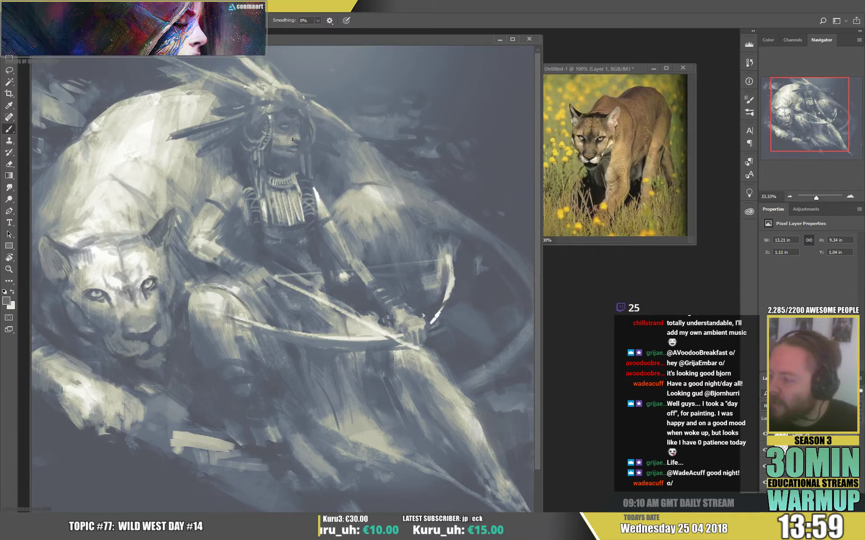
alt+click(294, 140)
alt+click(297, 164)
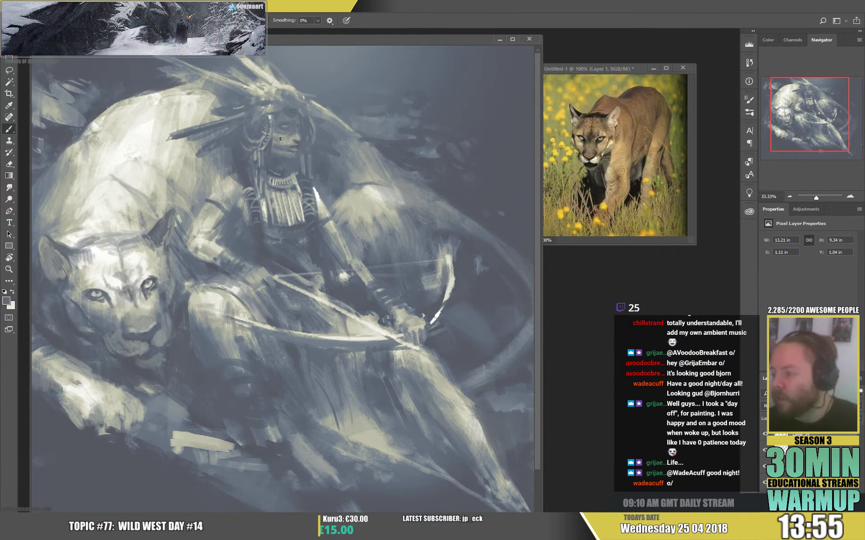
alt+click(279, 133)
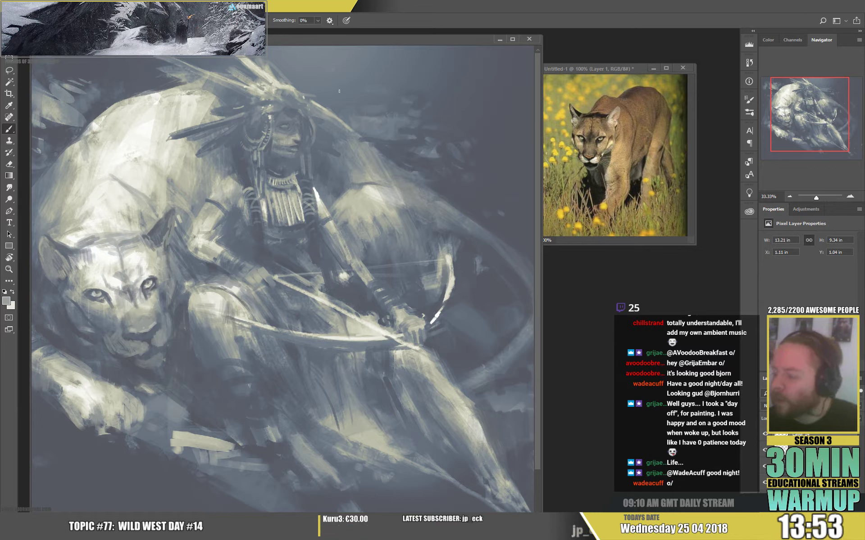
alt+click(286, 137)
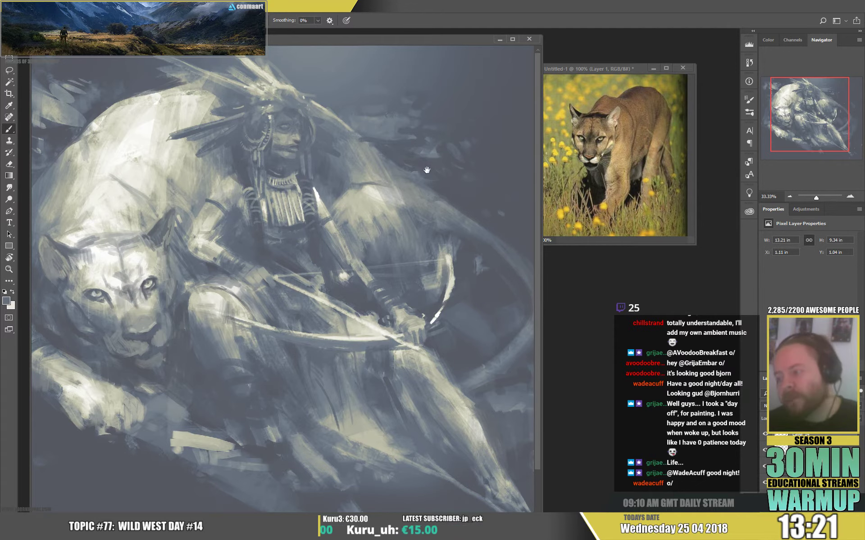
Step: Paint small light accents on the warrior's nose and upper lip and soften the jaw with sampled tones
key(alt)
alt+click(292, 140)
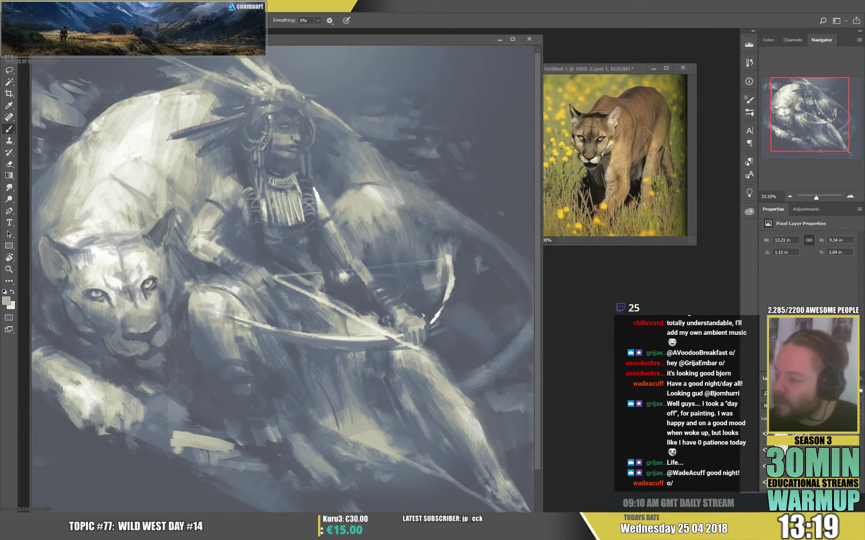
drag(292, 138, 294, 142)
alt+click(287, 151)
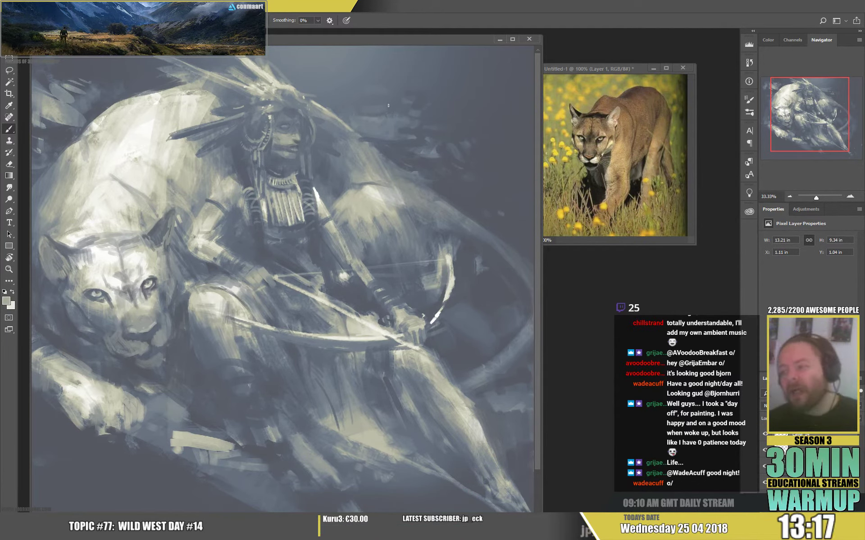
alt+click(283, 154)
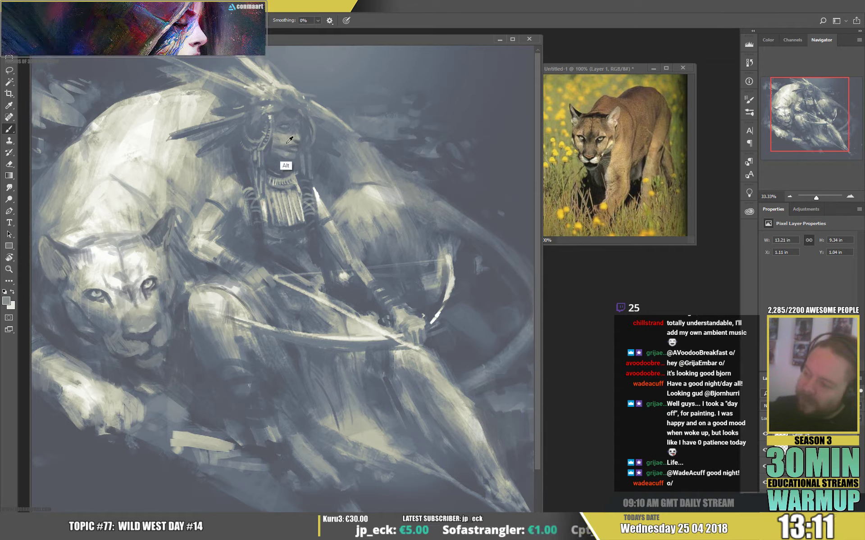
Step: Add dark cheek markings and finer detail to the warrior's round headdress ornament using sampled tones
alt+click(288, 144)
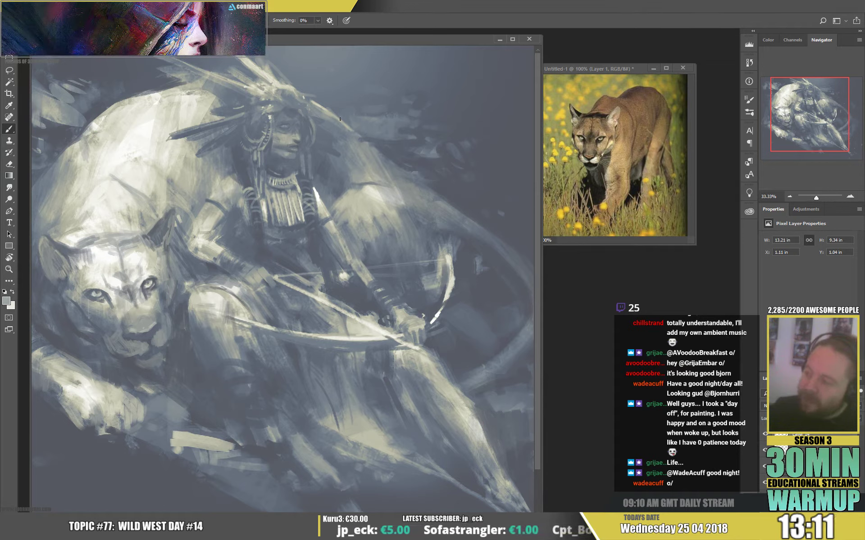
alt+click(289, 144)
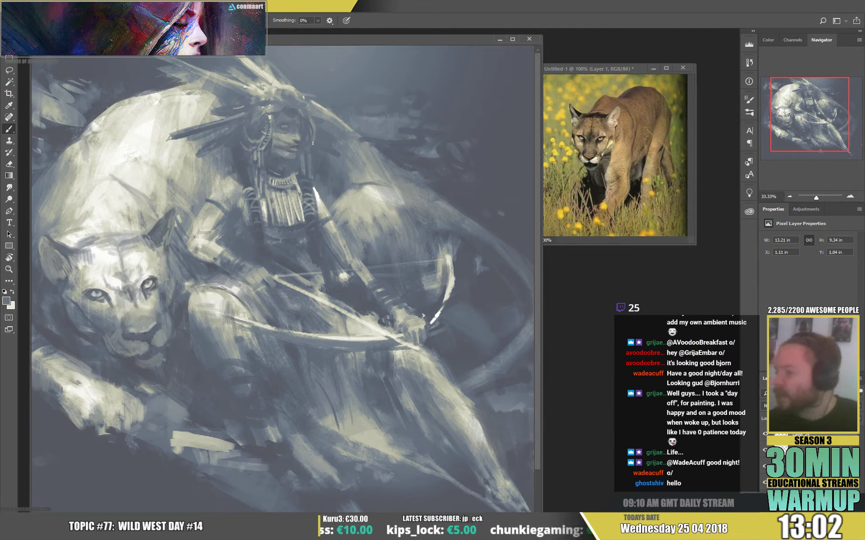
key(alt)
alt+click(294, 145)
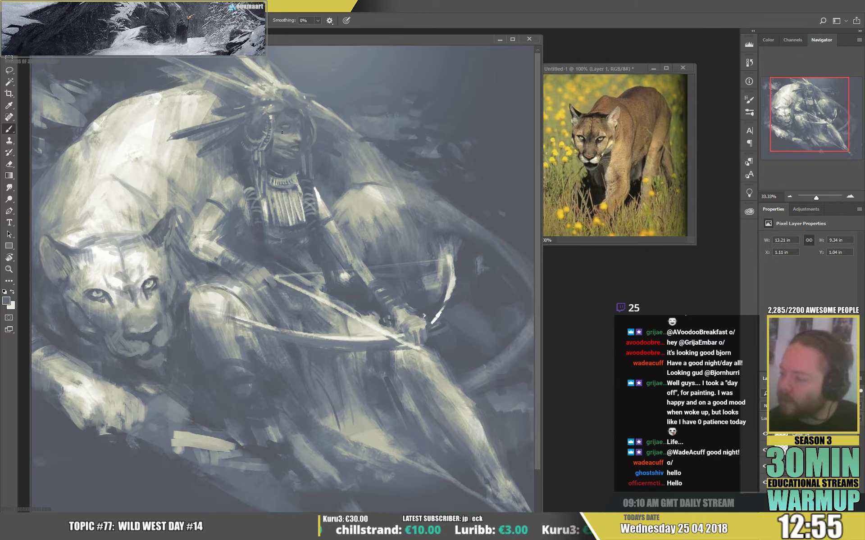
key(alt)
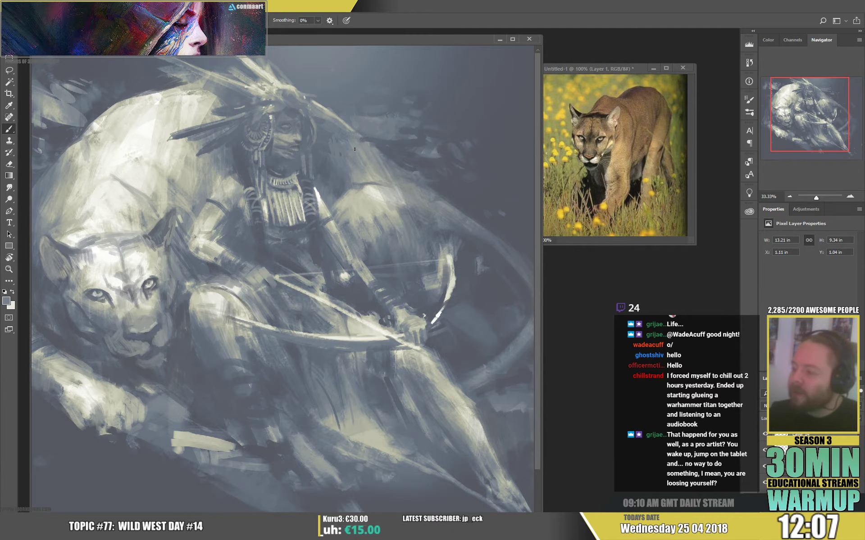
Step: Adjust the brush size and rework the warrior's eye and cheek area with tones sampled from the face
right_click(410, 148)
click(335, 136)
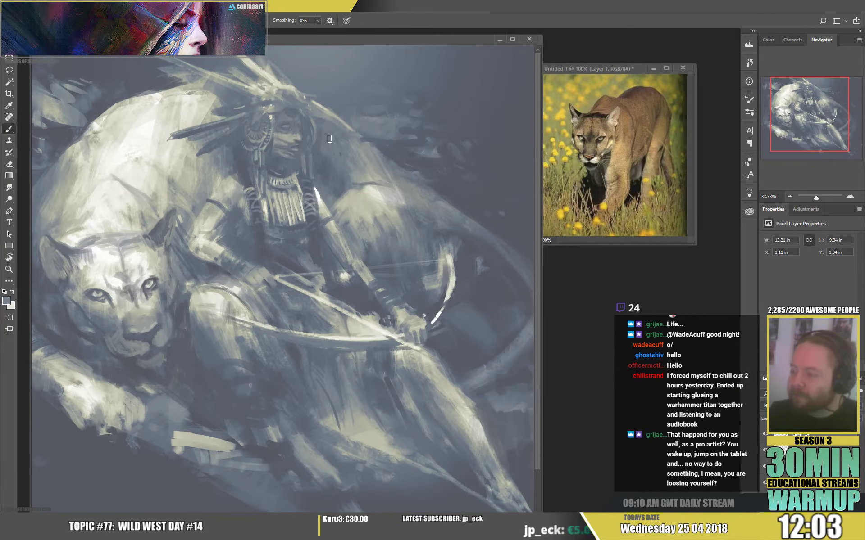
right_click(324, 123)
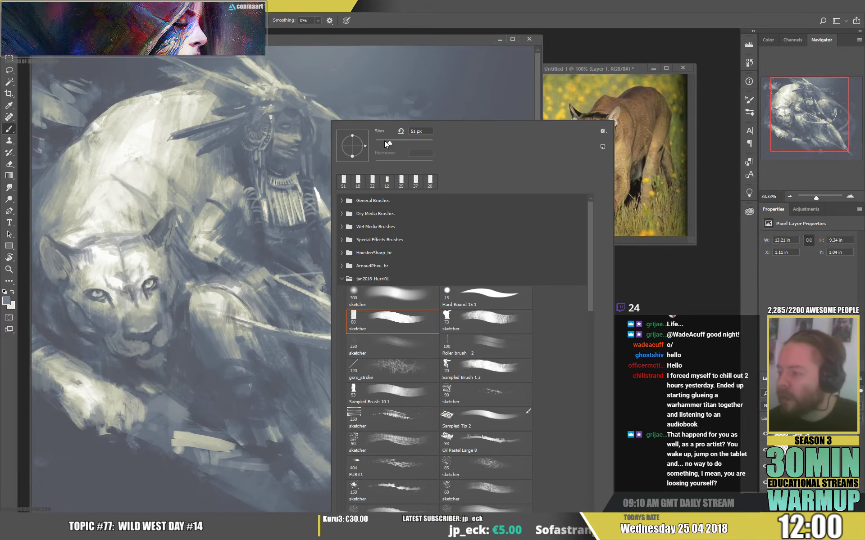
alt+click(285, 131)
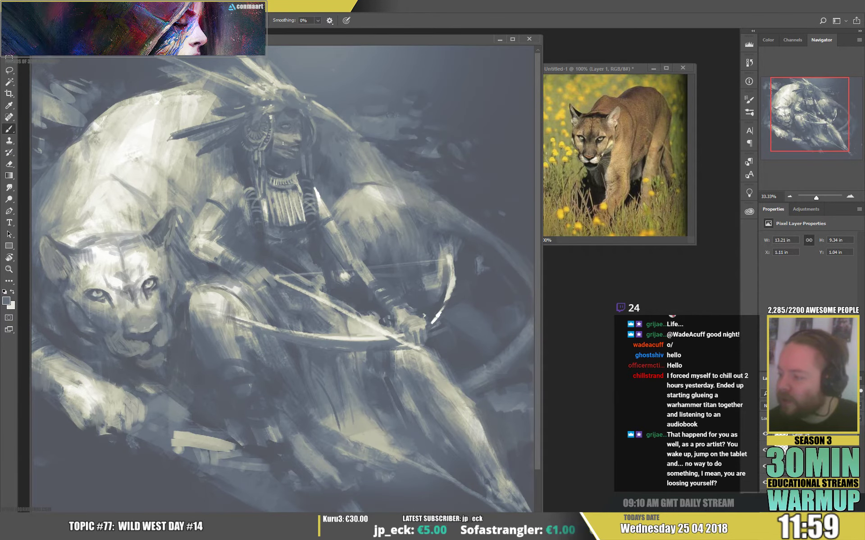
alt+click(273, 137)
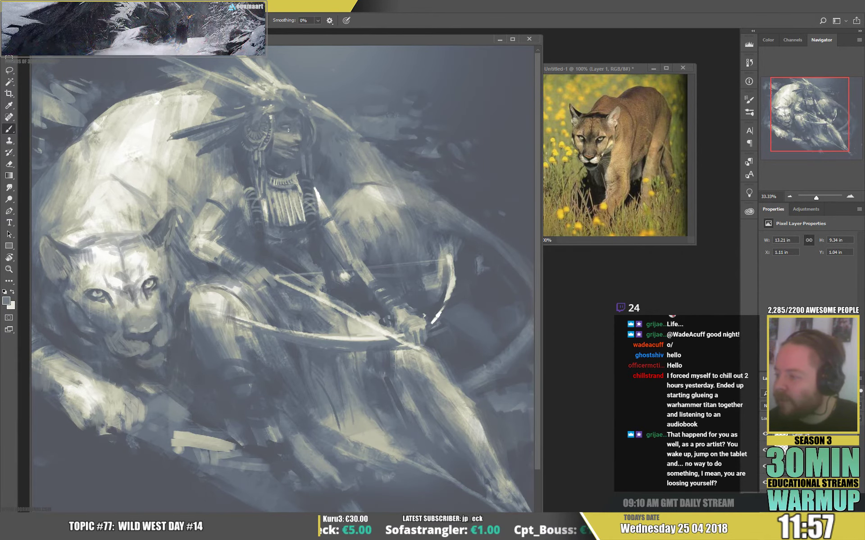
alt+click(284, 126)
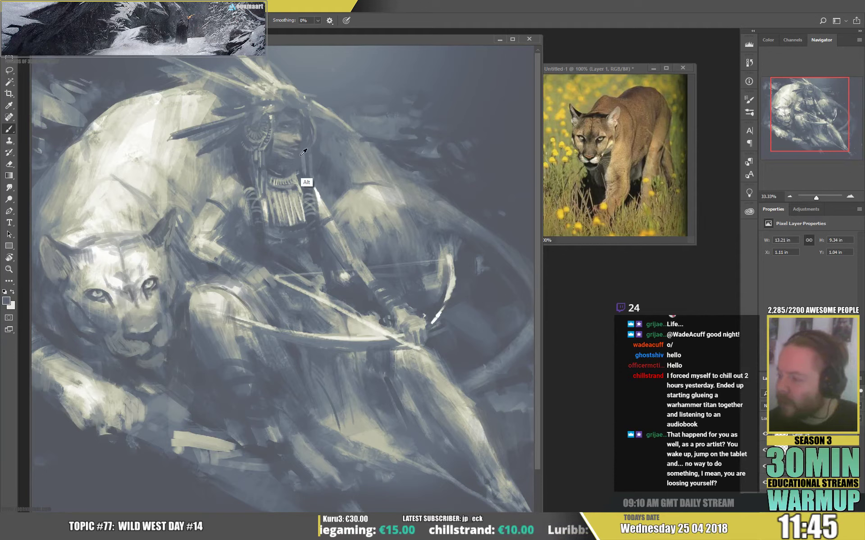
Step: Touch up the warrior's chin and lower lip with tones sampled from the jaw
alt+click(287, 155)
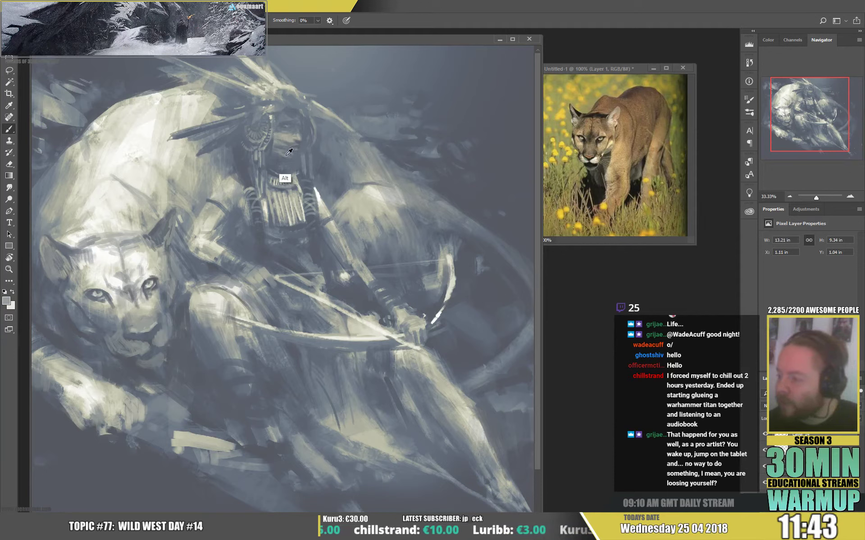
drag(287, 155, 293, 157)
alt+click(290, 158)
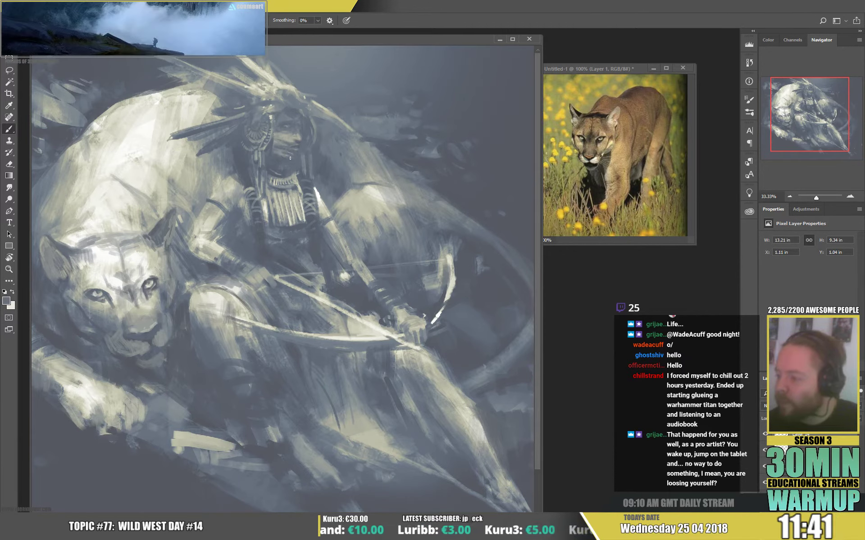
Step: Toggle the painted layer's visibility to compare the warrior with and without the overpainting
drag(405, 119, 384, 192)
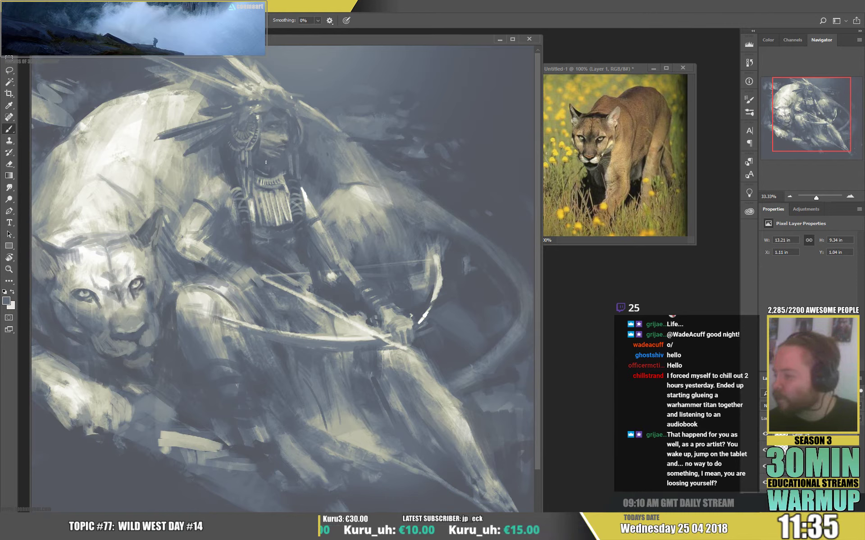
click(764, 435)
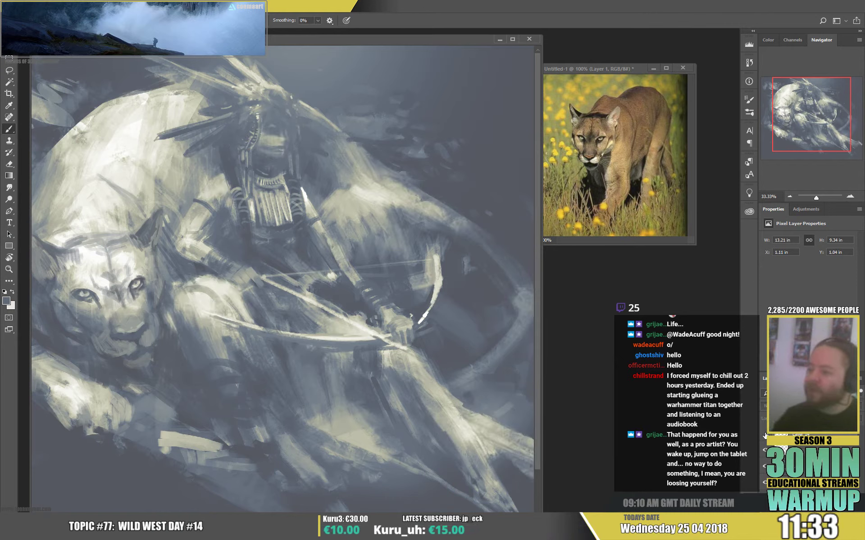
click(764, 435)
click(764, 435)
click(764, 435)
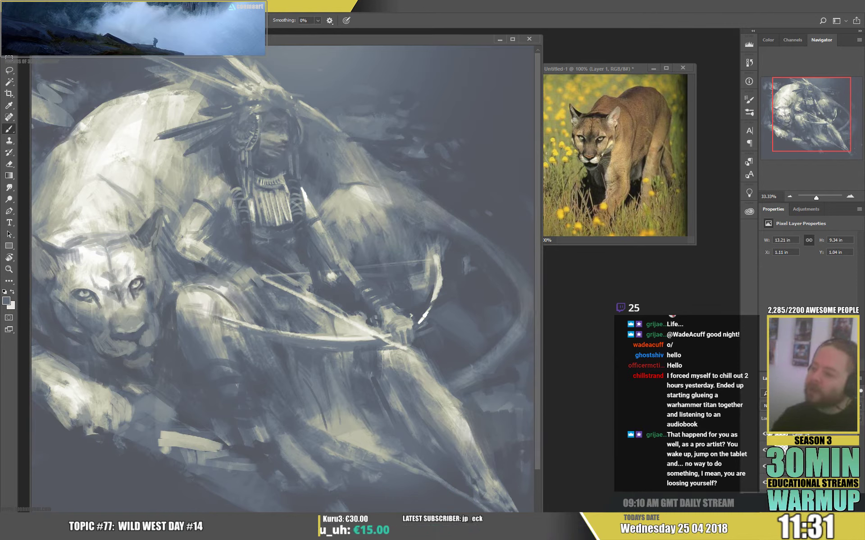
Step: Adjust the eraser size and erase part of the overpainting on the warrior's face
key(e)
right_click(303, 125)
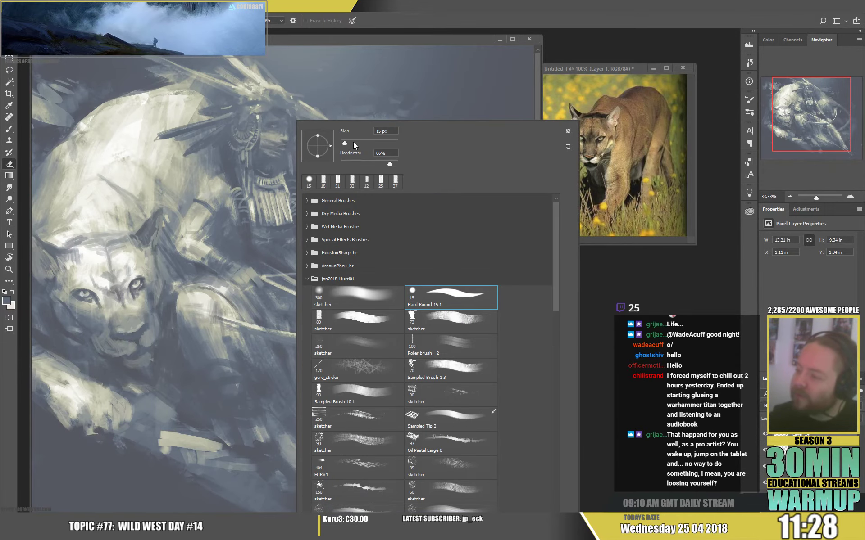
click(270, 122)
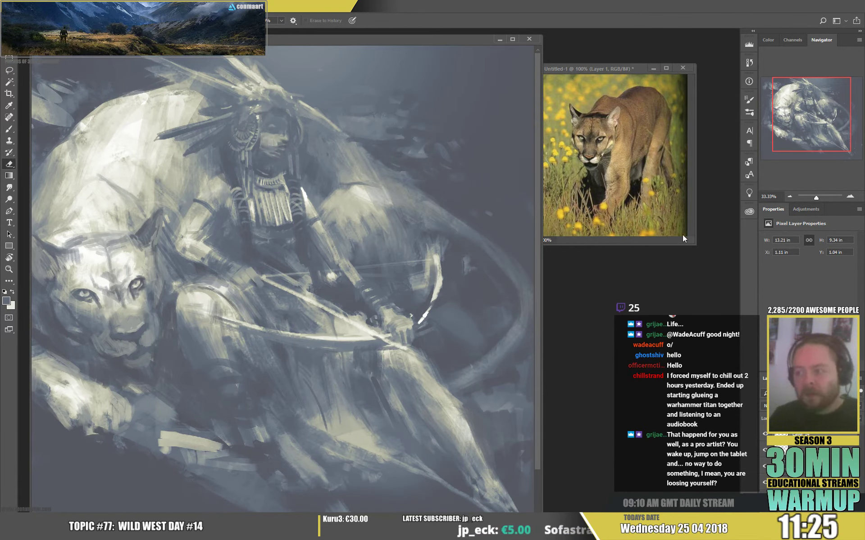
Step: Add a new layer and paint small strokes around the warrior's nose and mouth with sampled tones
key(ctrl+alt+shift+n)
key(b)
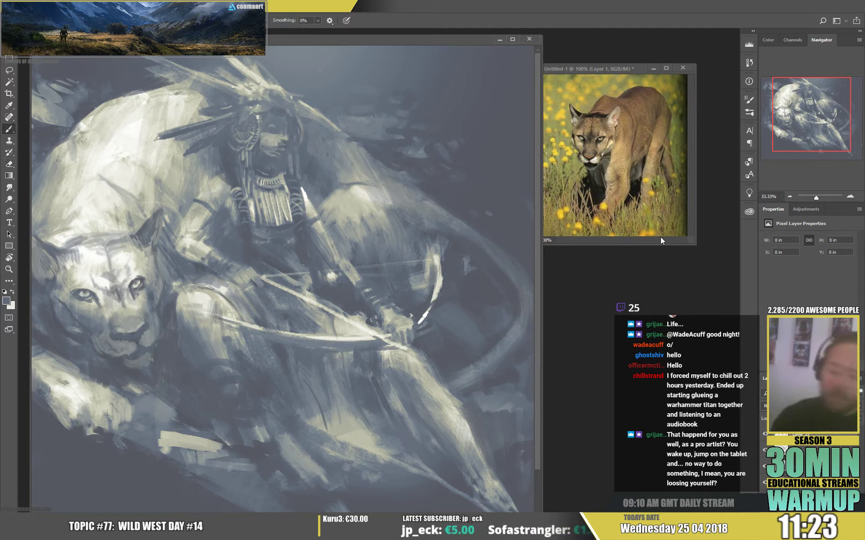
alt+click(288, 138)
click(281, 142)
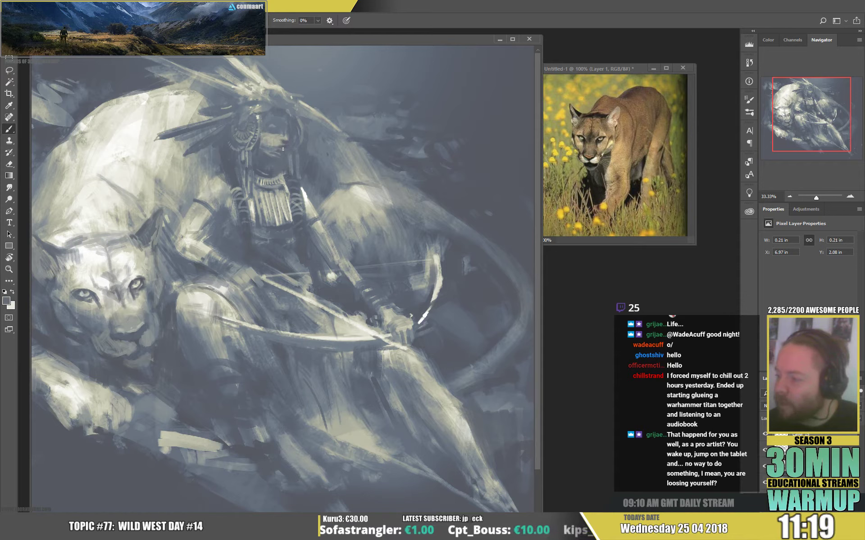
drag(282, 149, 277, 151)
alt+click(285, 148)
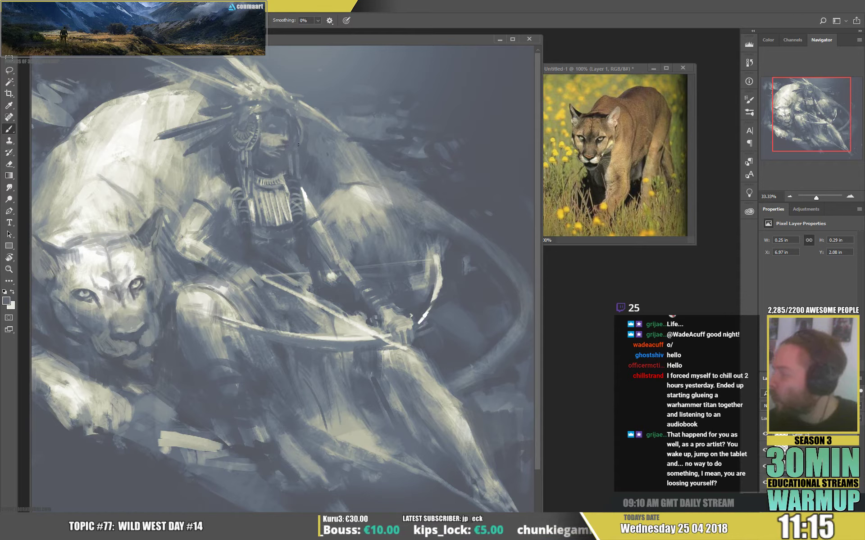
Step: Shape the warrior's lower lip, chin and jaw with short light and dark strokes in sampled tones
alt+click(277, 153)
drag(280, 152, 274, 153)
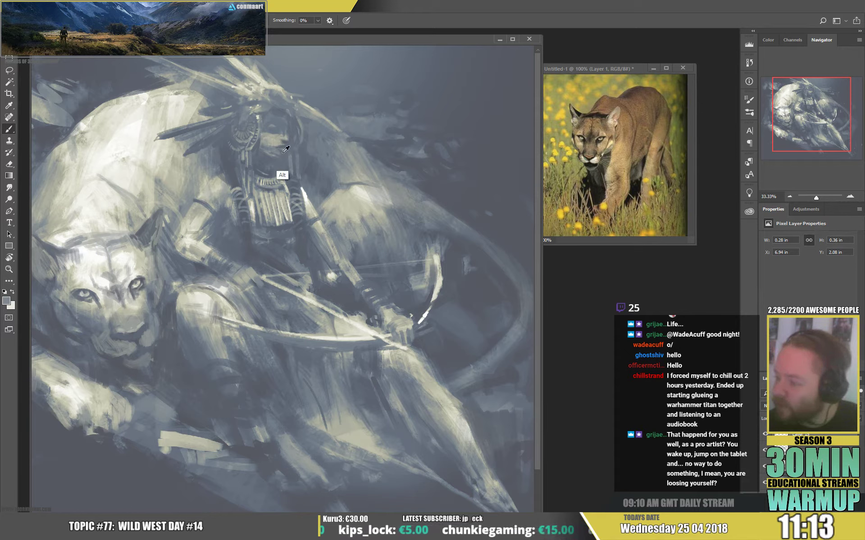
click(276, 153)
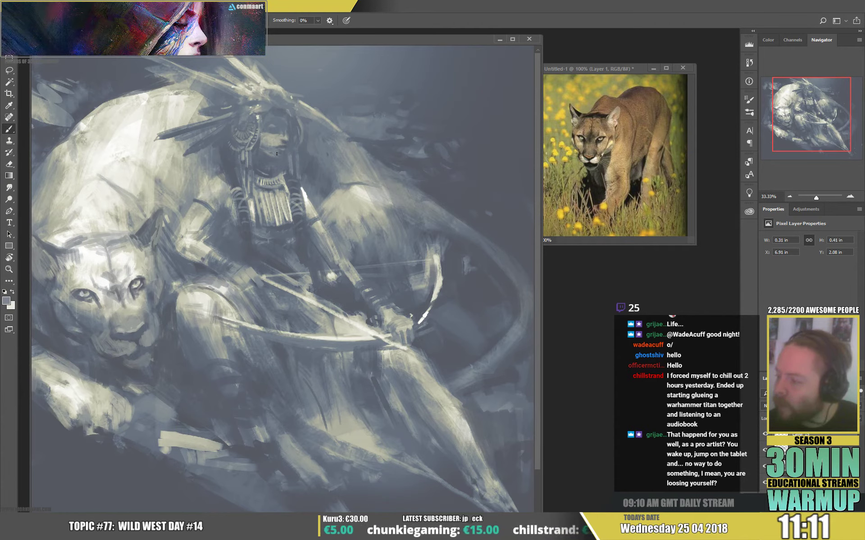
click(274, 154)
alt+click(274, 150)
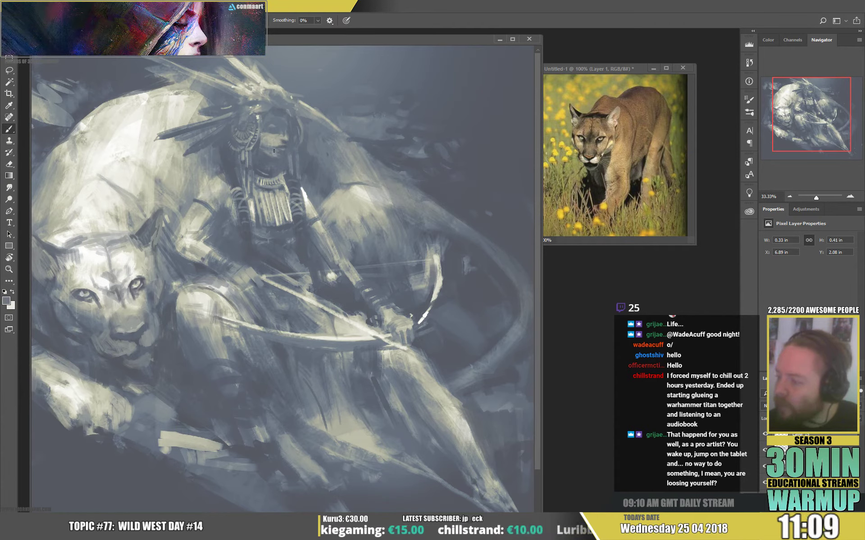
drag(269, 152, 271, 156)
alt+click(275, 155)
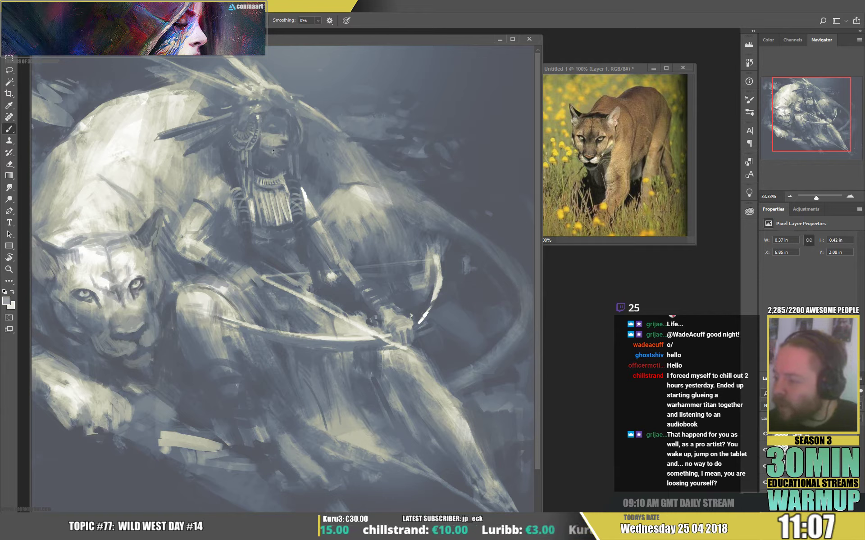
click(269, 151)
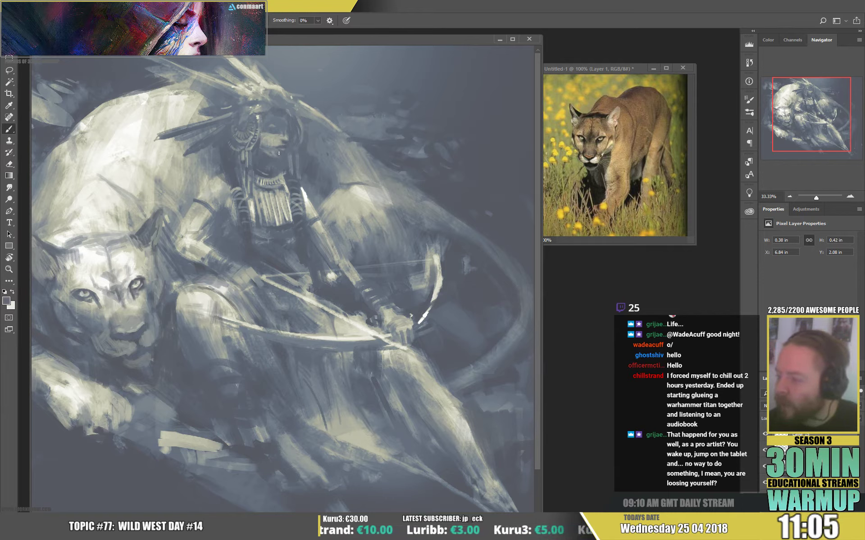
alt+click(268, 180)
drag(274, 148, 278, 152)
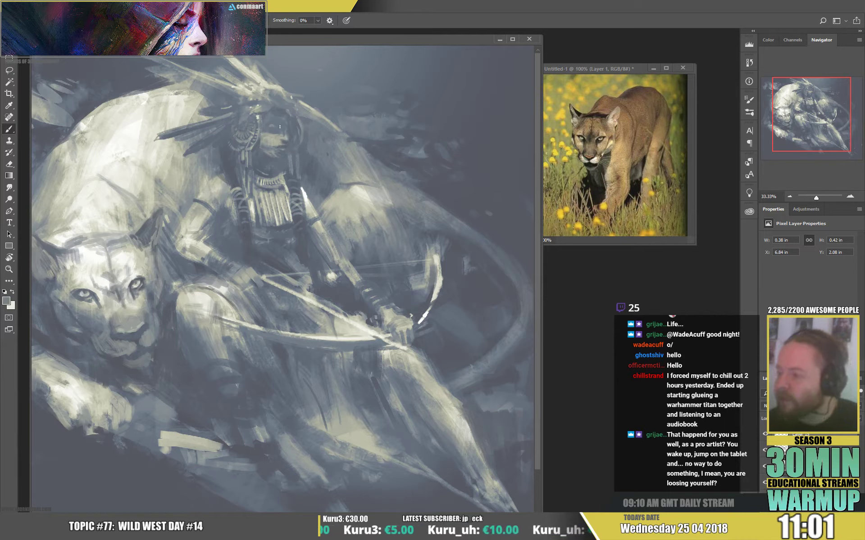
Step: Define the warrior's eyes, brow and upper cheek with light and dark tones sampled from the face
alt+click(272, 134)
drag(271, 134, 272, 128)
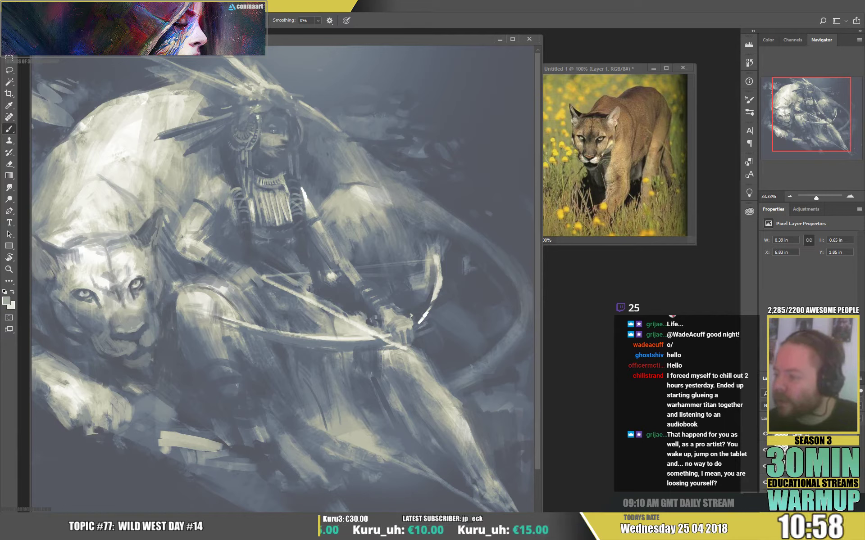
alt+click(270, 131)
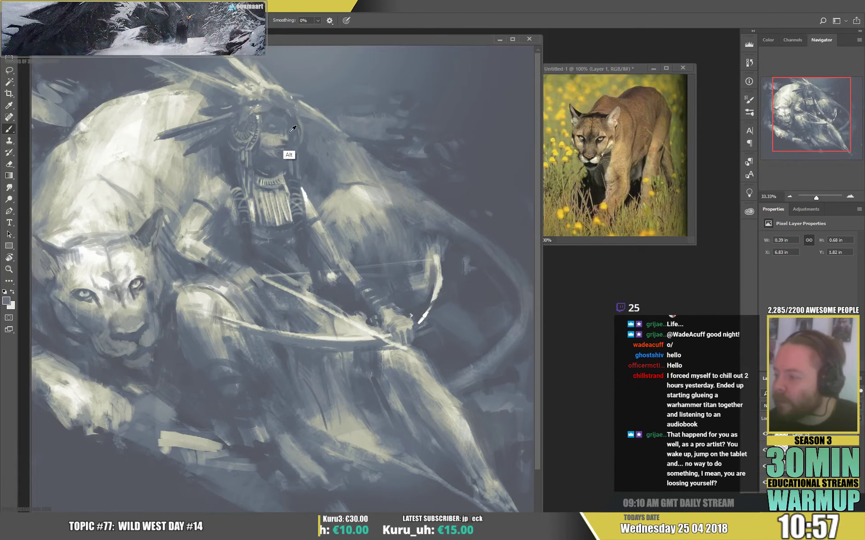
drag(274, 123, 291, 130)
alt+click(289, 126)
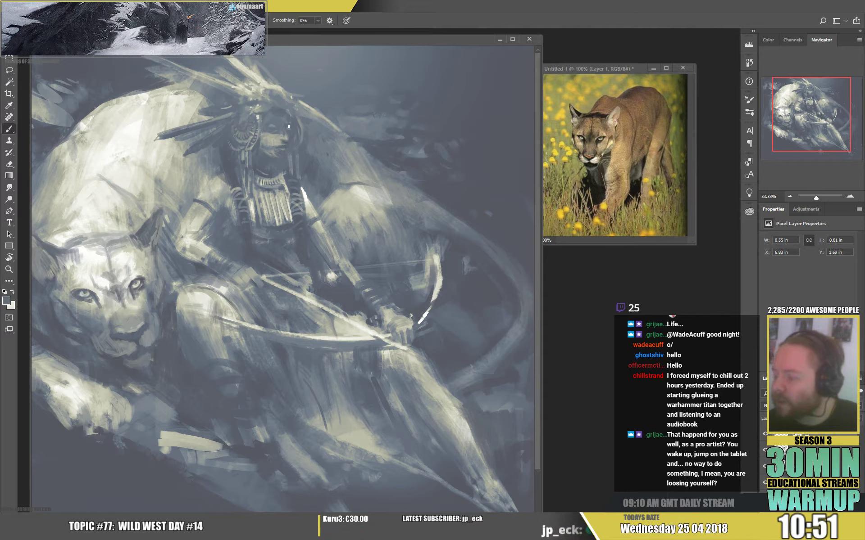
mouse_move(288, 120)
mouse_down()
mouse_move(309, 118)
mouse_move(291, 127)
mouse_up()
alt+click(292, 130)
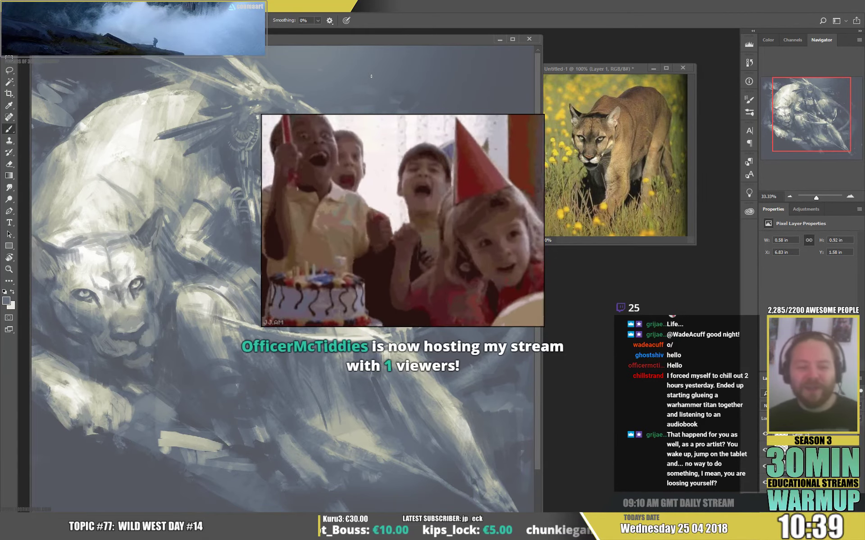
Step: Paint the warrior's forehead below the headdress with tones sampled from the forehead and nose
key(alt)
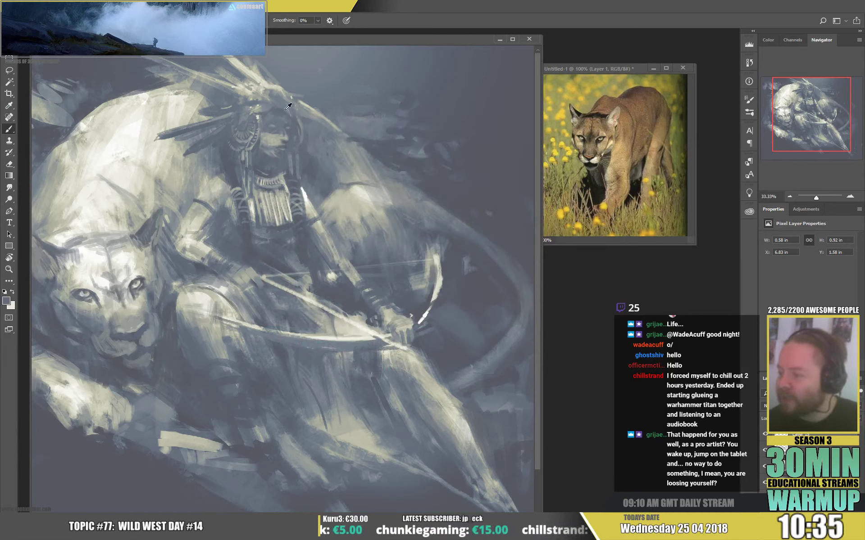
alt+click(273, 117)
drag(273, 112, 270, 116)
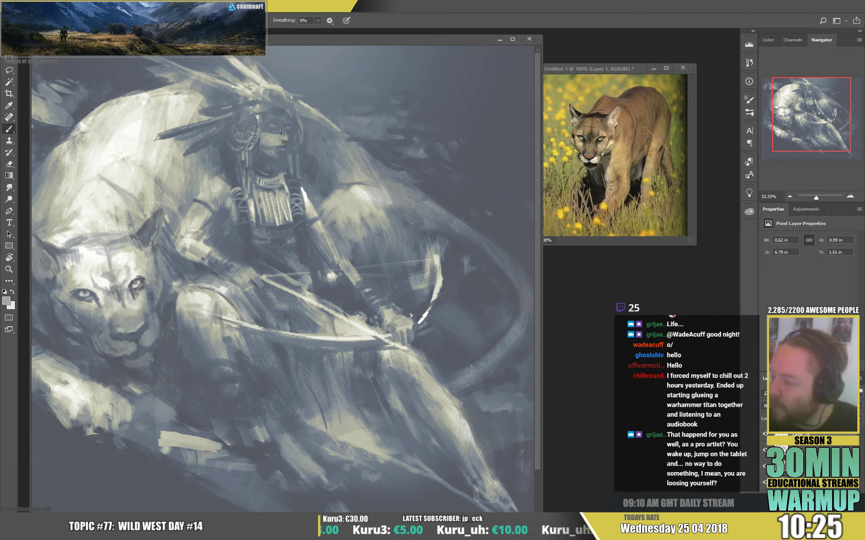
alt+click(281, 132)
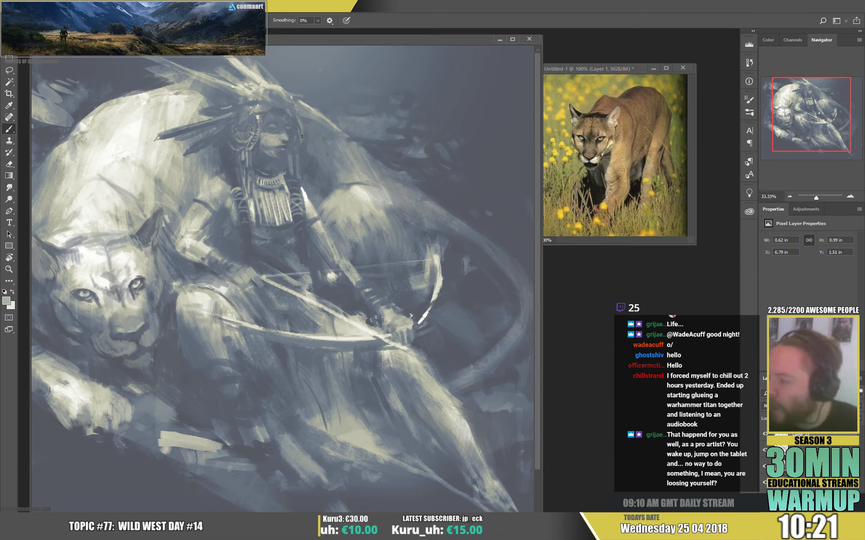
alt+click(283, 133)
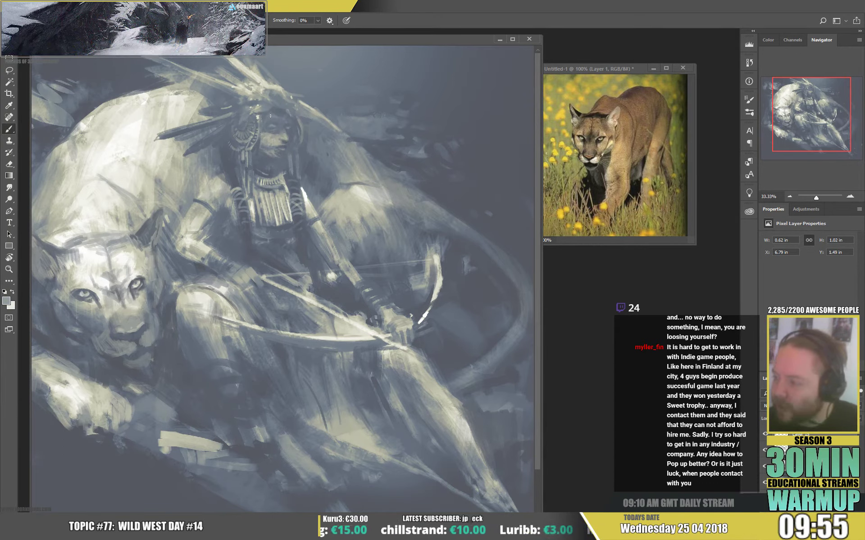
drag(272, 112, 287, 118)
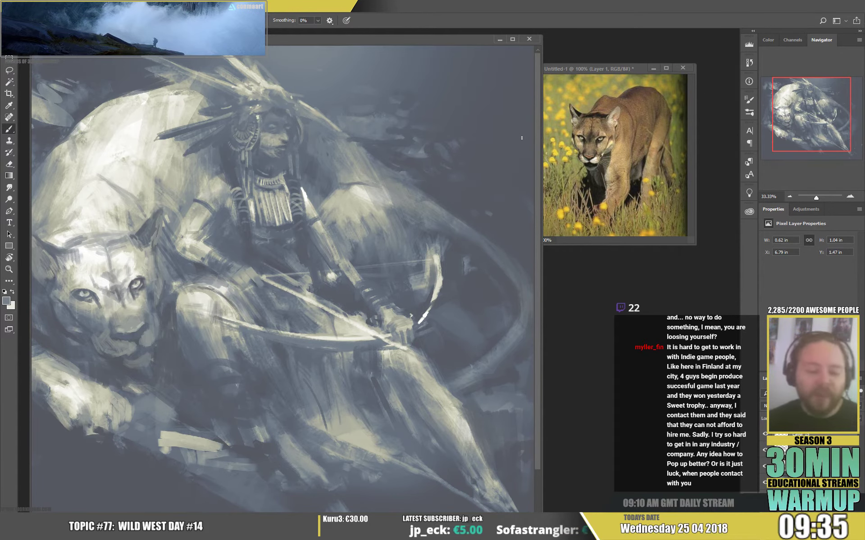
Step: Refine the outer edge of the round headdress ornament and the strands hanging beneath it with sampled tones
drag(306, 181, 312, 181)
alt+click(234, 147)
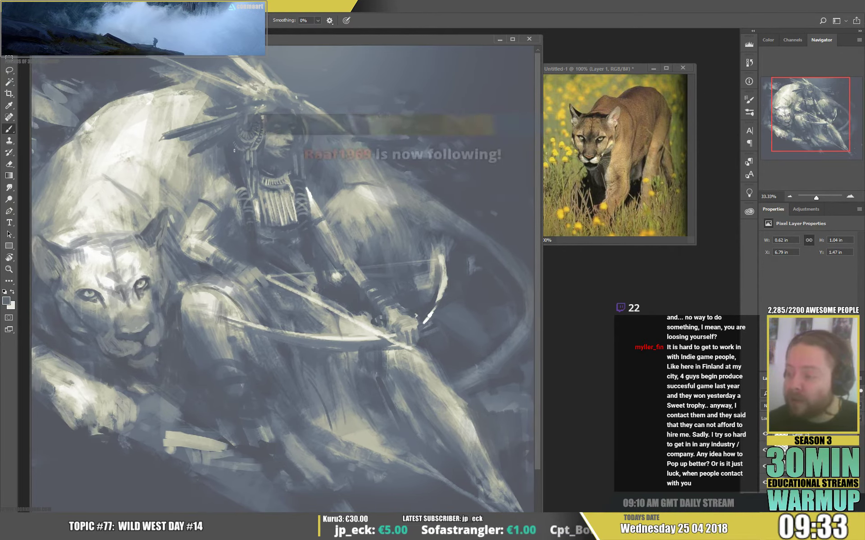
drag(233, 145, 243, 137)
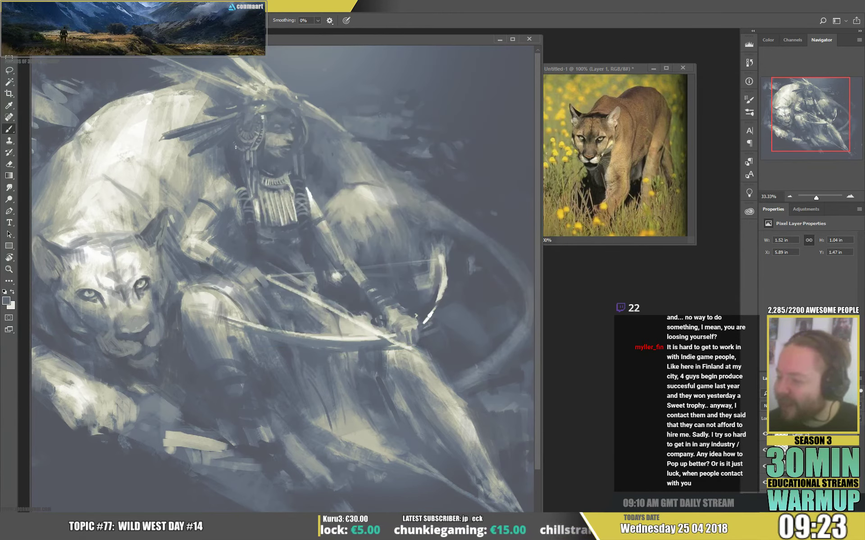
alt+click(246, 155)
drag(243, 152, 244, 162)
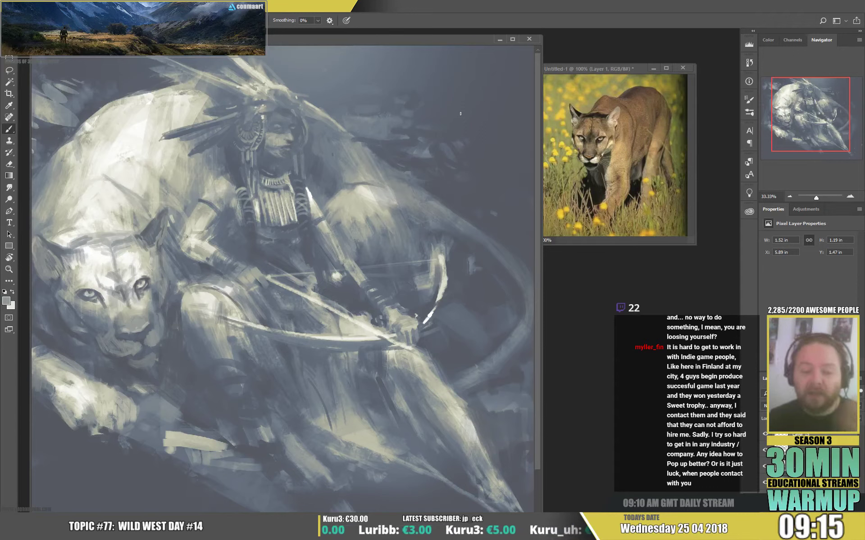
alt+click(242, 158)
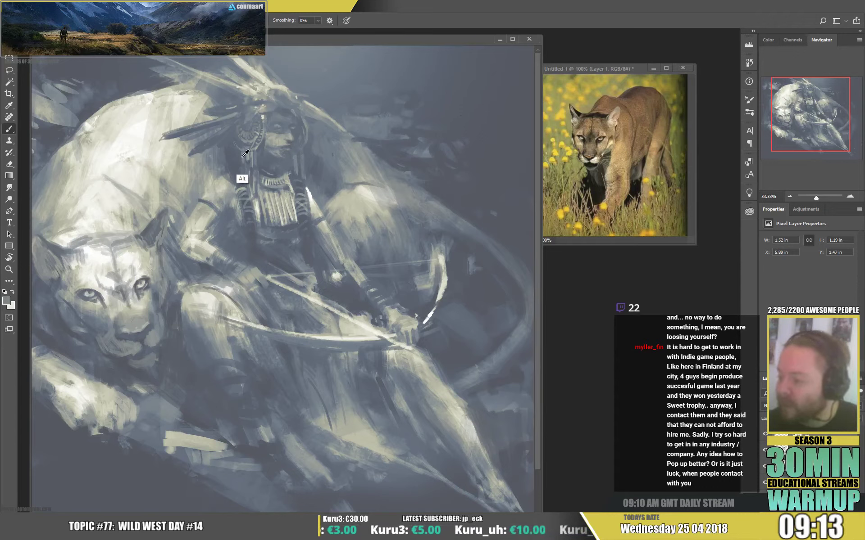
drag(243, 153, 242, 168)
alt+click(242, 170)
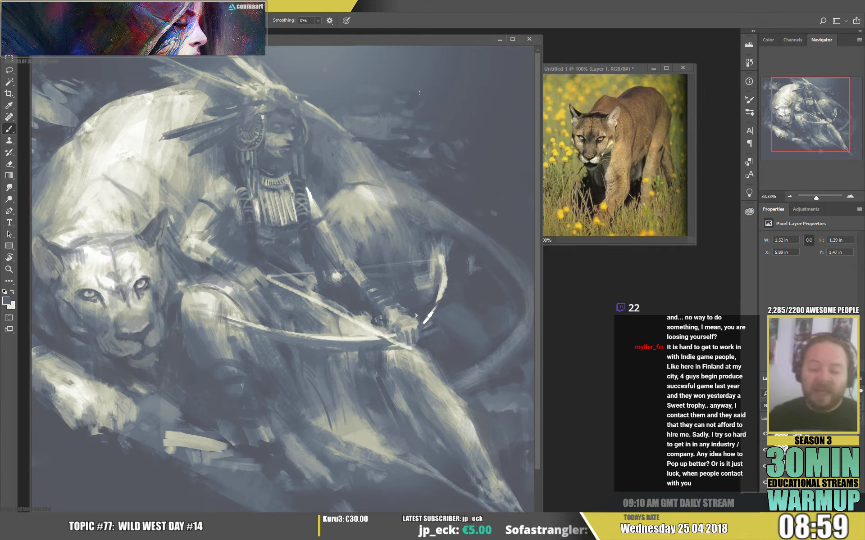
Step: Refine the warrior's brow and the far edge of the headdress beside the face with tones sampled from the face
alt+click(301, 135)
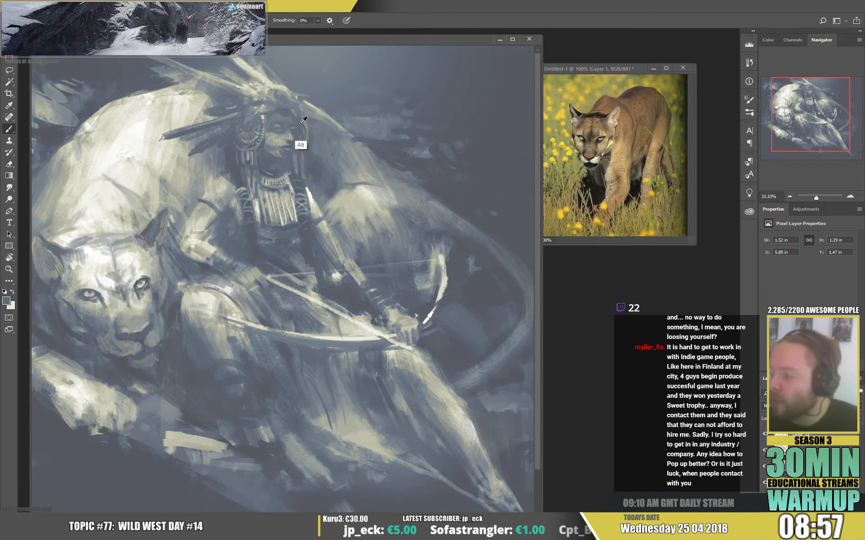
drag(305, 117, 302, 120)
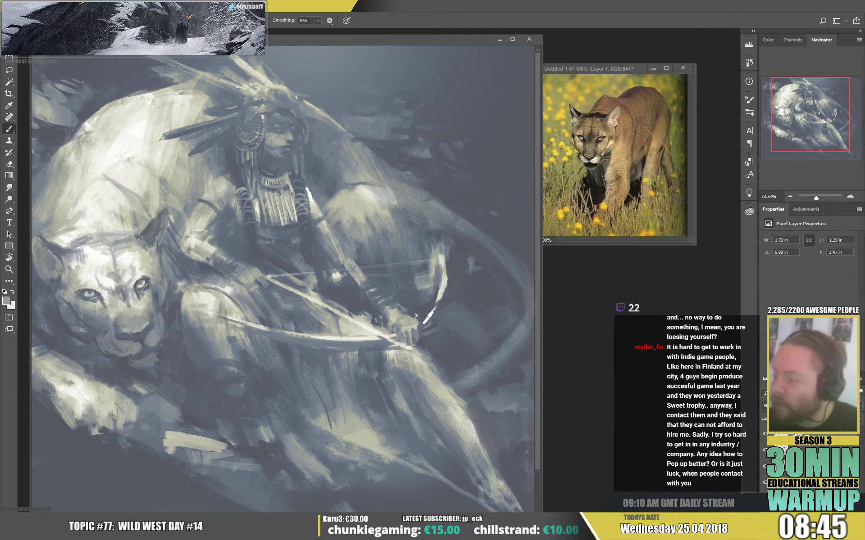
drag(279, 115, 286, 115)
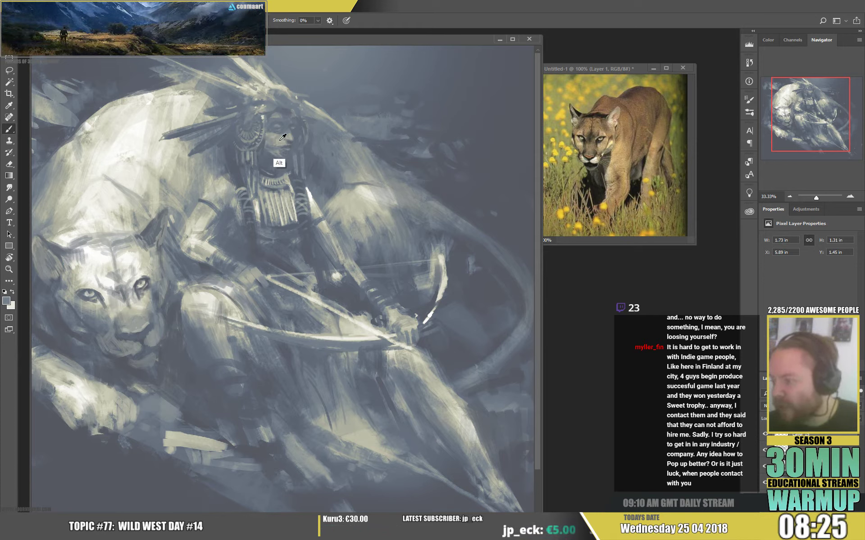
alt+click(280, 162)
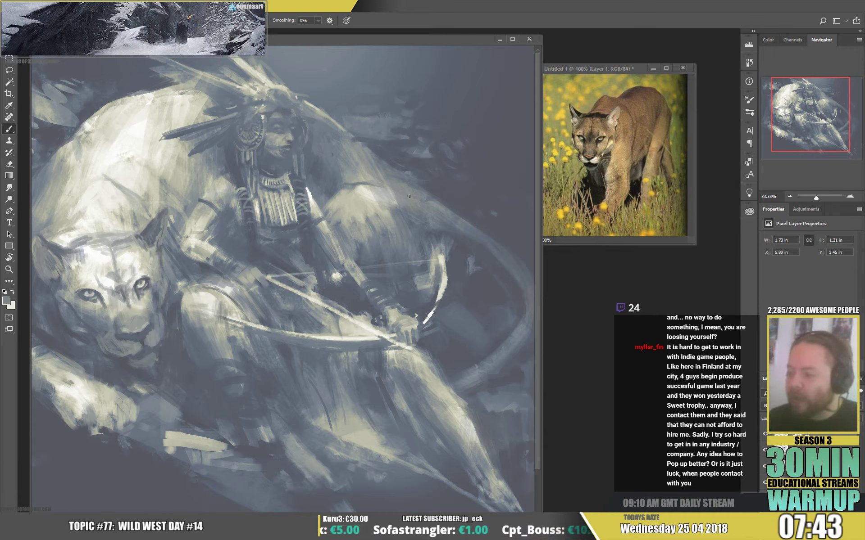
Step: Paint light strokes over the warrior's ribbed breastplate and along its lower edge with sampled tones
alt+click(284, 219)
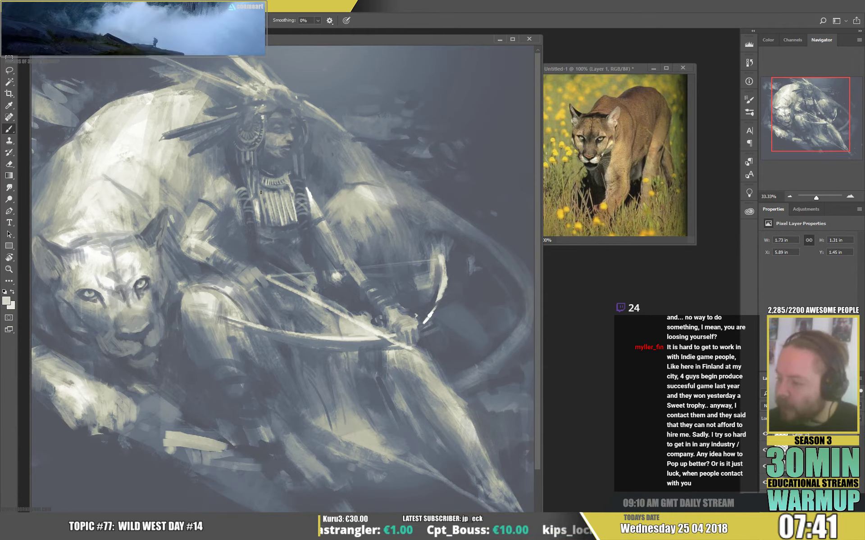
mouse_move(261, 192)
mouse_down()
mouse_move(270, 218)
mouse_move(275, 194)
mouse_move(283, 221)
mouse_up()
mouse_move(281, 201)
mouse_down()
mouse_move(287, 226)
mouse_move(288, 214)
mouse_move(293, 224)
mouse_move(297, 215)
mouse_up()
drag(401, 207, 406, 208)
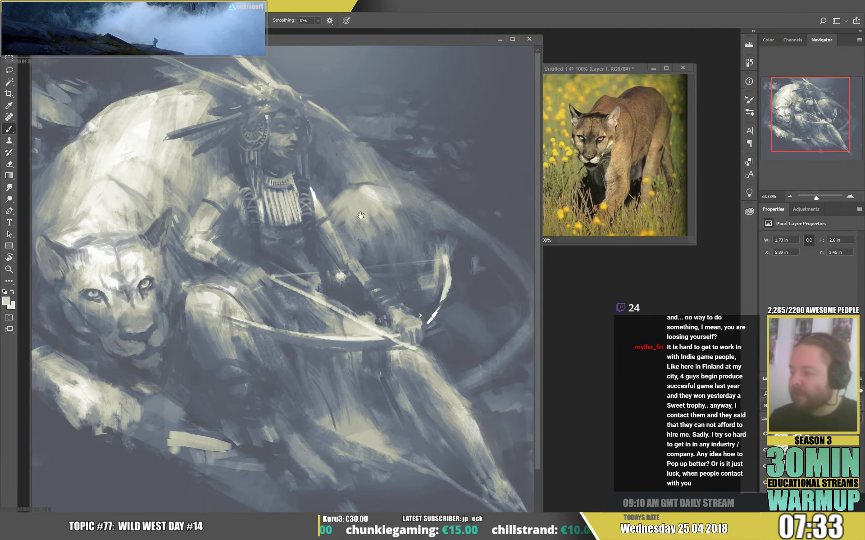
drag(302, 218, 285, 228)
alt+click(305, 241)
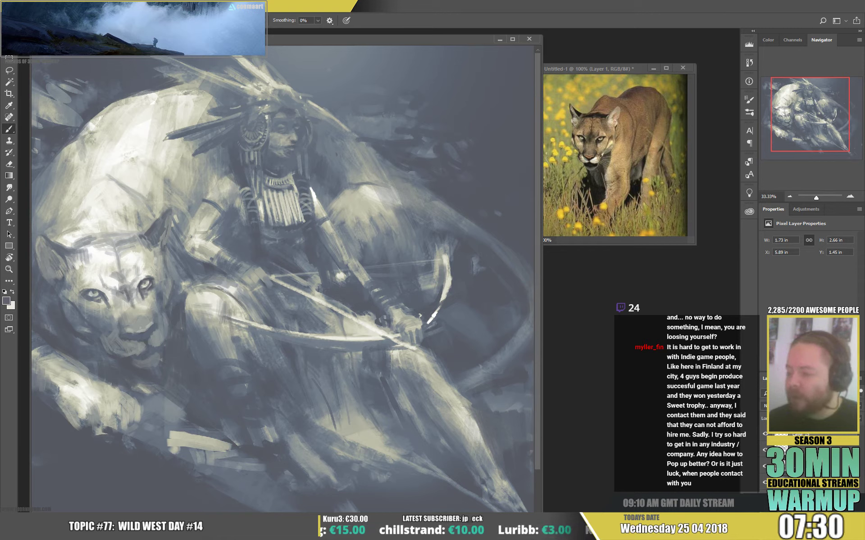
Step: Detail the strands hanging on both sides of the warrior's neck and the edge above the near shoulder with sampled tones
drag(257, 192, 257, 199)
alt+click(257, 186)
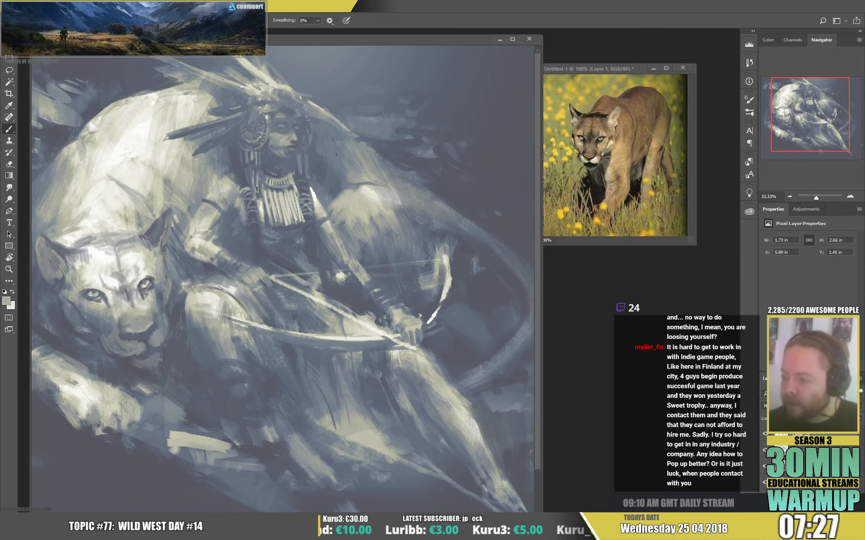
drag(261, 169, 260, 190)
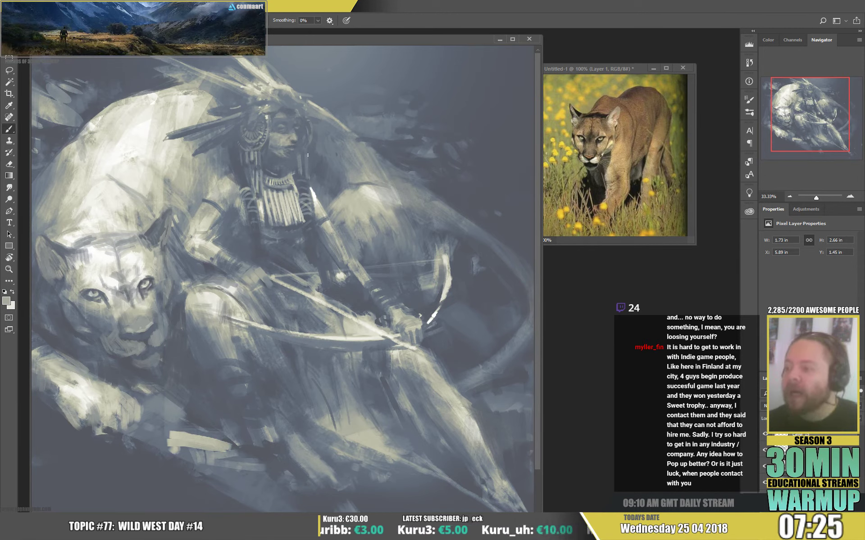
drag(303, 167, 313, 185)
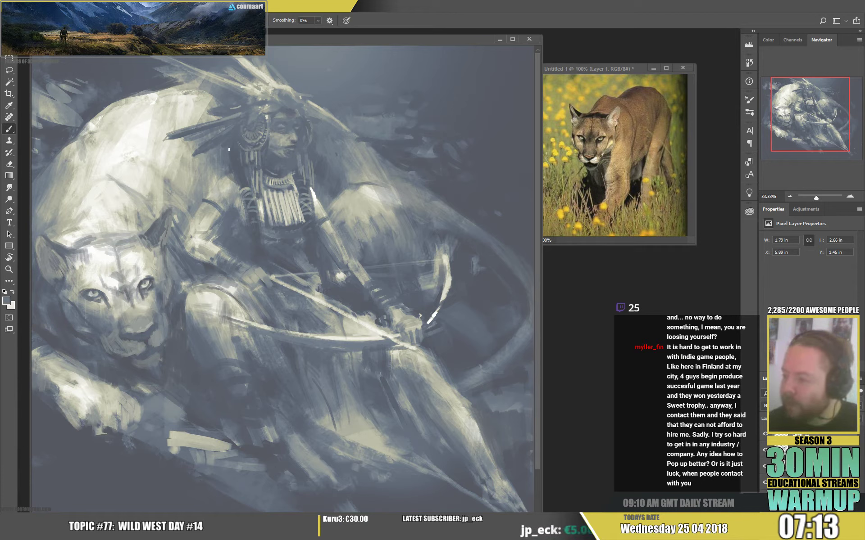
mouse_move(229, 171)
mouse_down()
mouse_move(217, 179)
mouse_move(231, 146)
mouse_move(227, 165)
mouse_up()
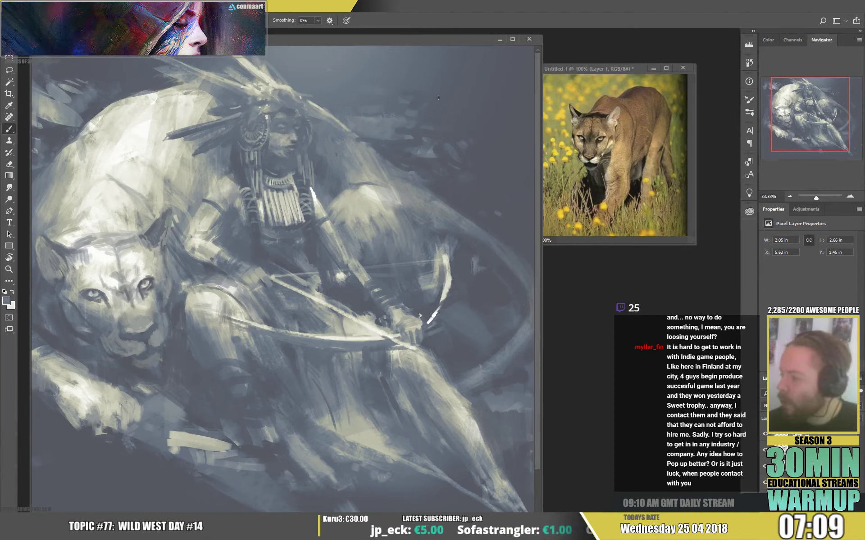
Step: Paint the headdress band above the warrior's forehead with a tone sampled from the face
drag(438, 168, 424, 199)
alt+click(275, 125)
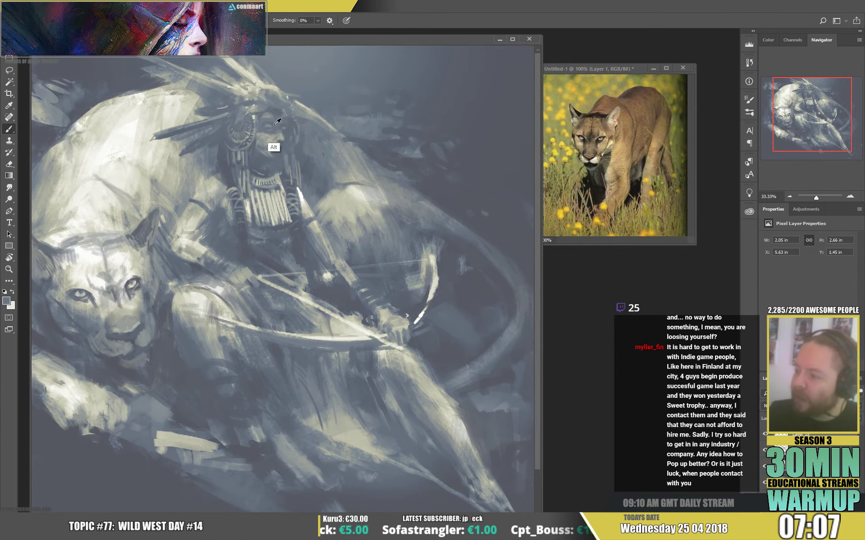
alt+click(272, 124)
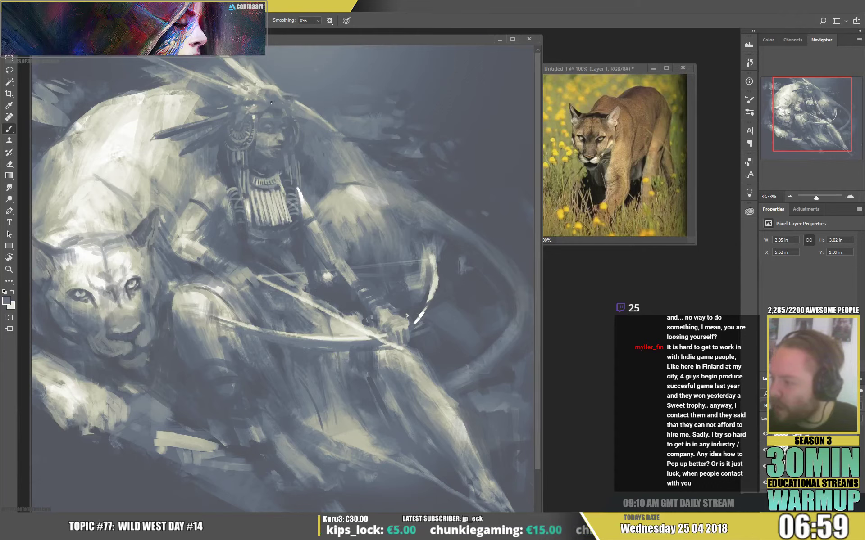
drag(267, 104, 273, 93)
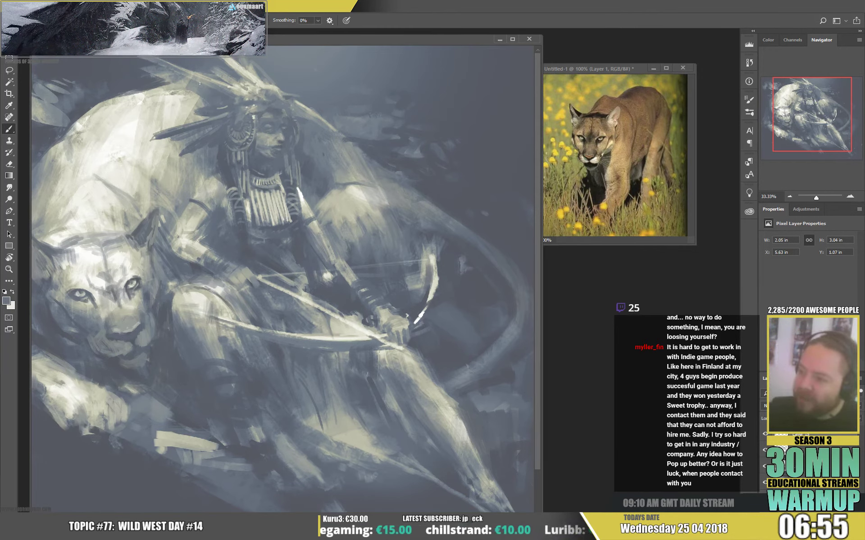
Step: Define the upper feathers of the headdress with outward strokes in tones sampled from the feathers
drag(173, 67, 145, 55)
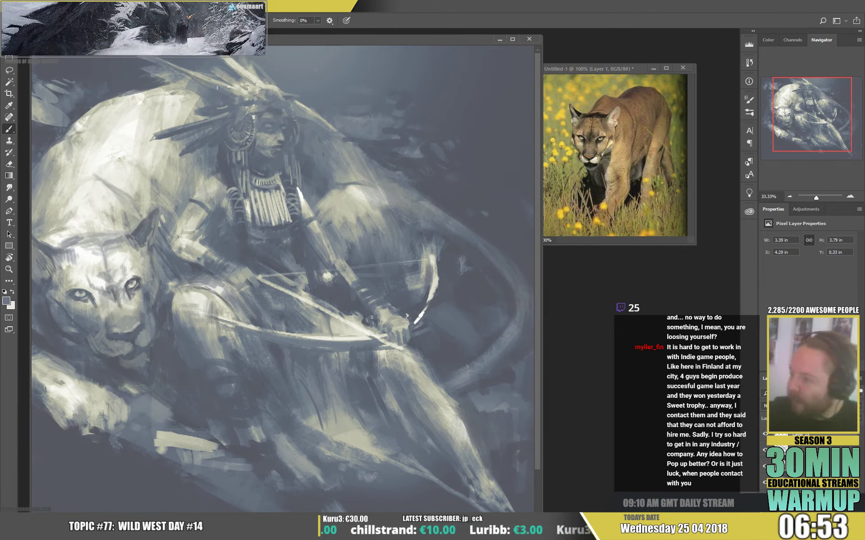
alt+click(170, 75)
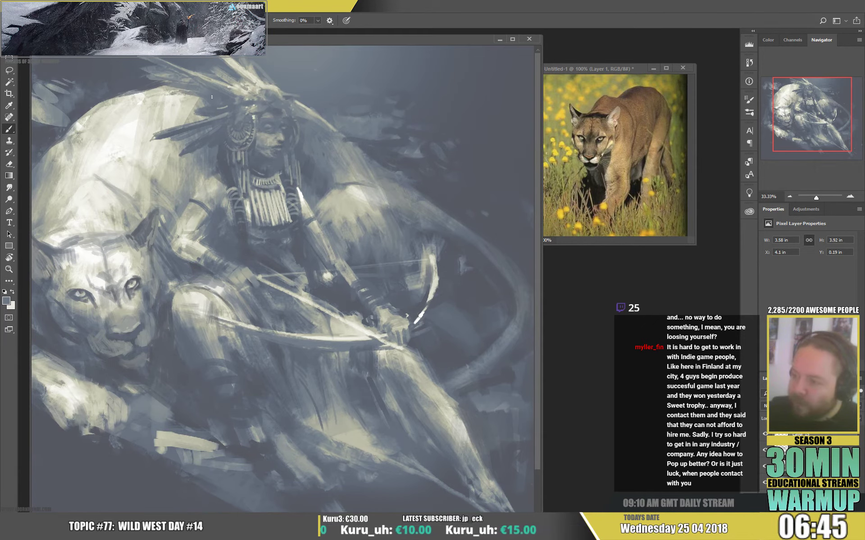
drag(365, 191, 363, 191)
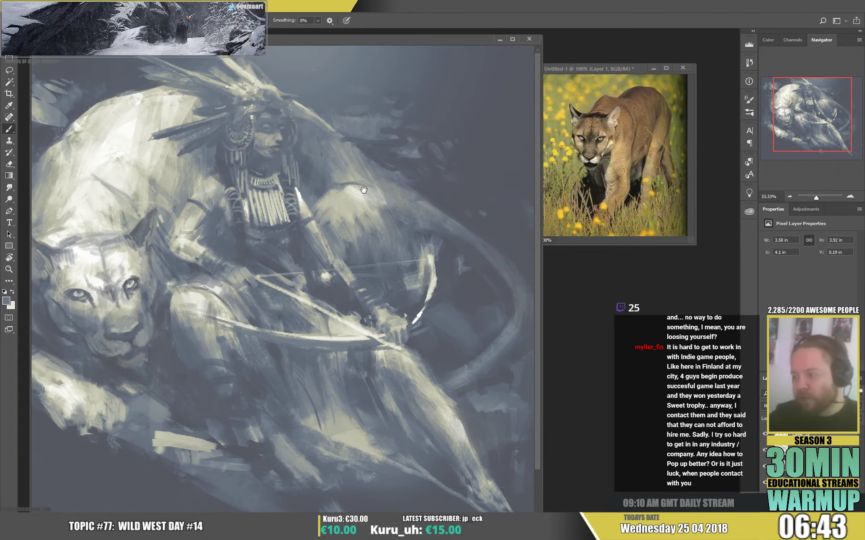
drag(230, 90, 204, 51)
alt+click(223, 65)
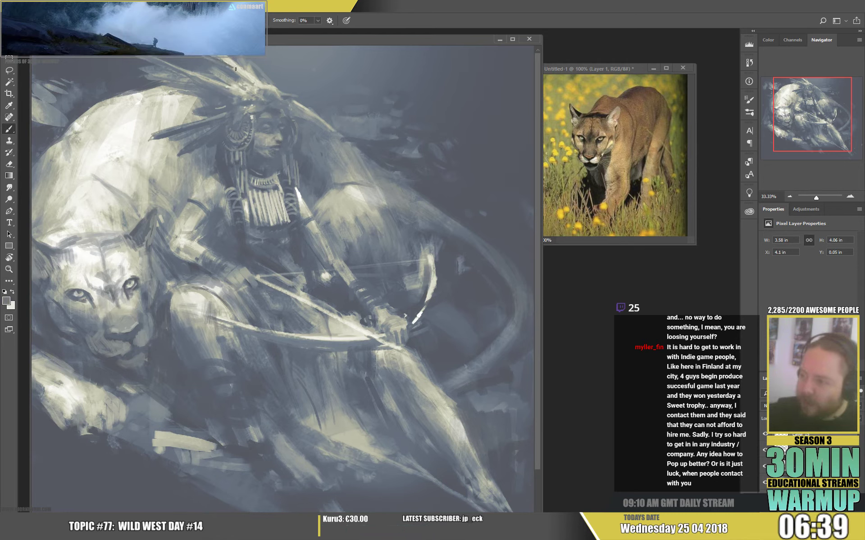
drag(234, 62, 219, 54)
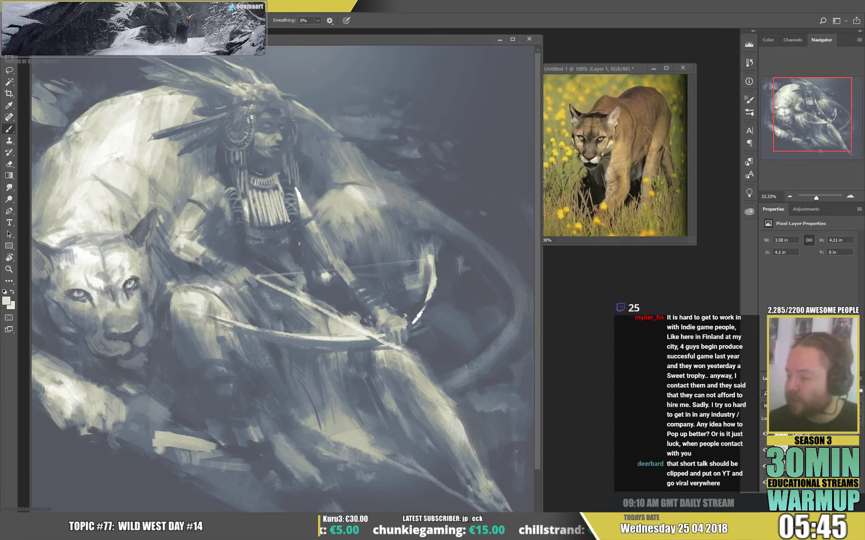
Step: Shape the warrior's near upper arm and its armband with light and dark tones sampled around the arm
alt+click(302, 200)
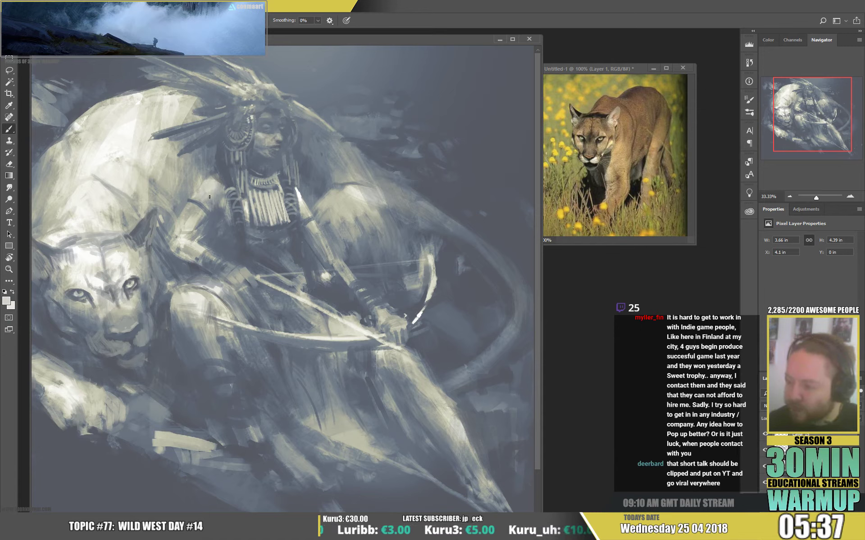
alt+click(193, 199)
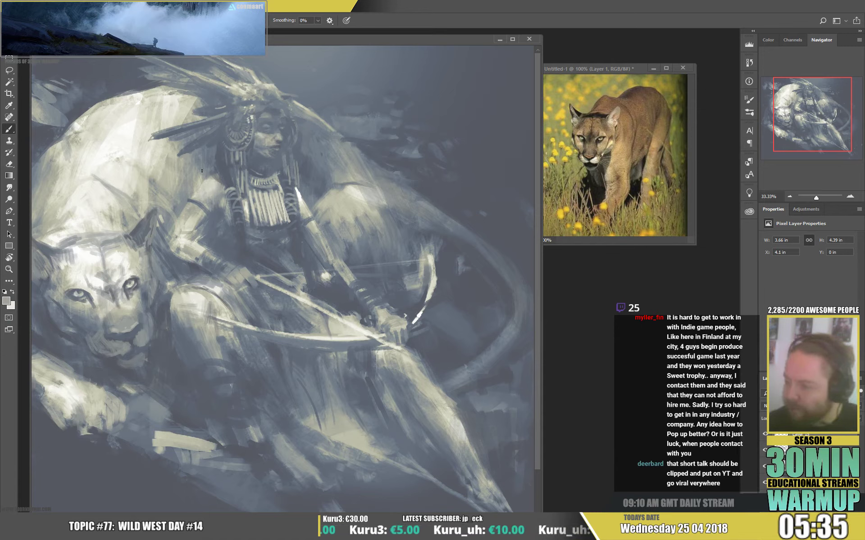
right_click(247, 189)
key(alt)
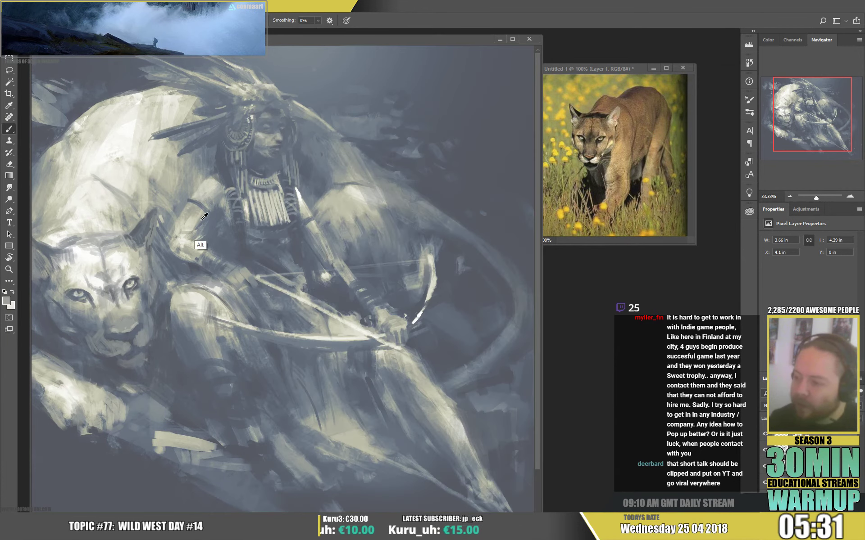
alt+click(205, 220)
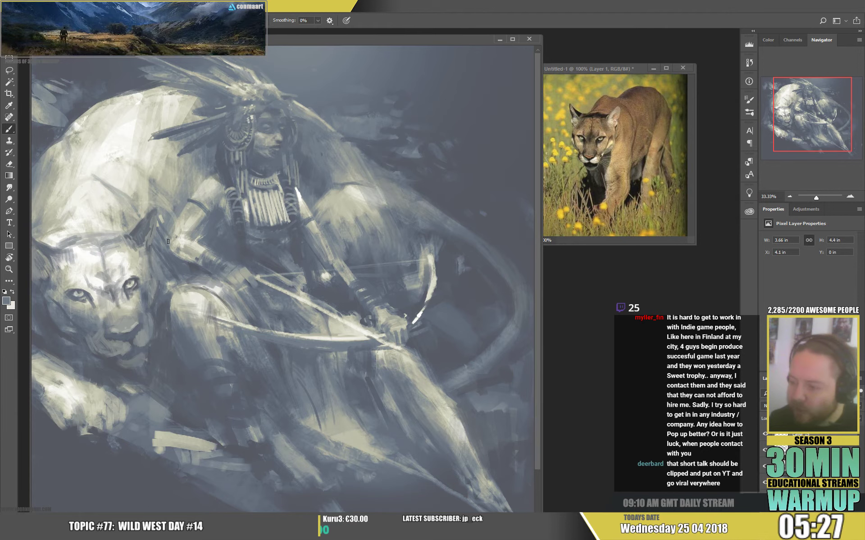
alt+click(173, 262)
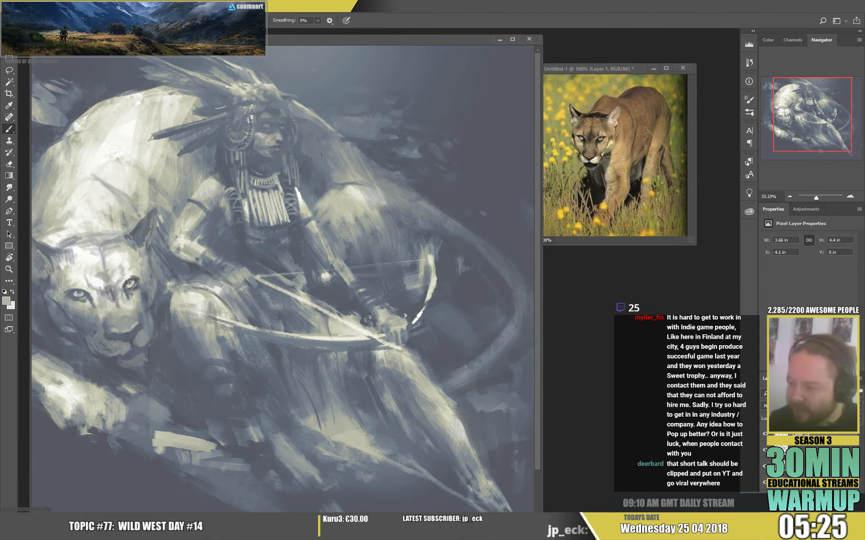
alt+click(195, 202)
drag(192, 199, 208, 209)
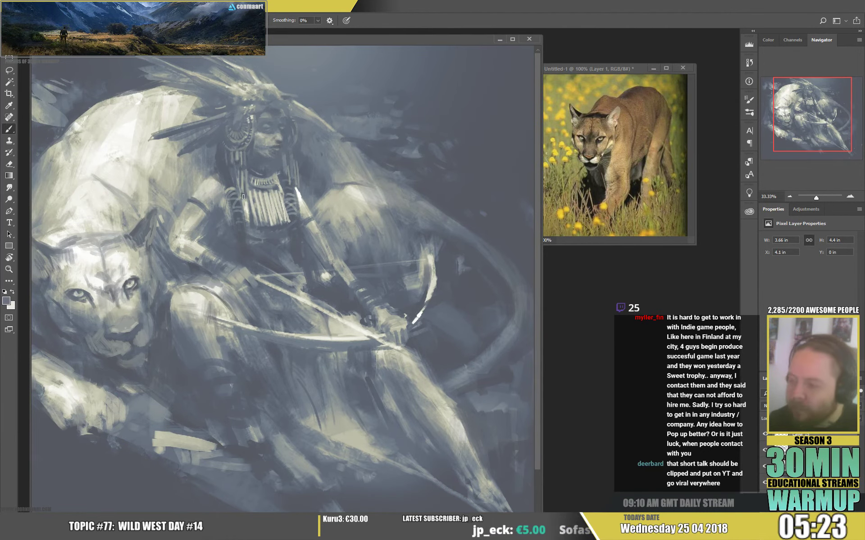
Step: Build up the elbow and upper forearm of the warrior's near arm with tones sampled from the arm and its surroundings
right_click(243, 197)
click(295, 142)
alt+click(205, 199)
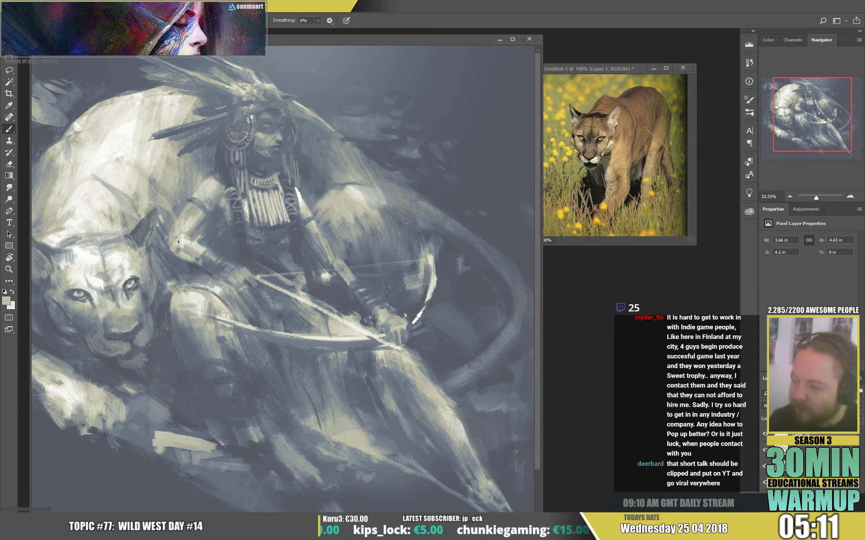
drag(178, 242, 181, 243)
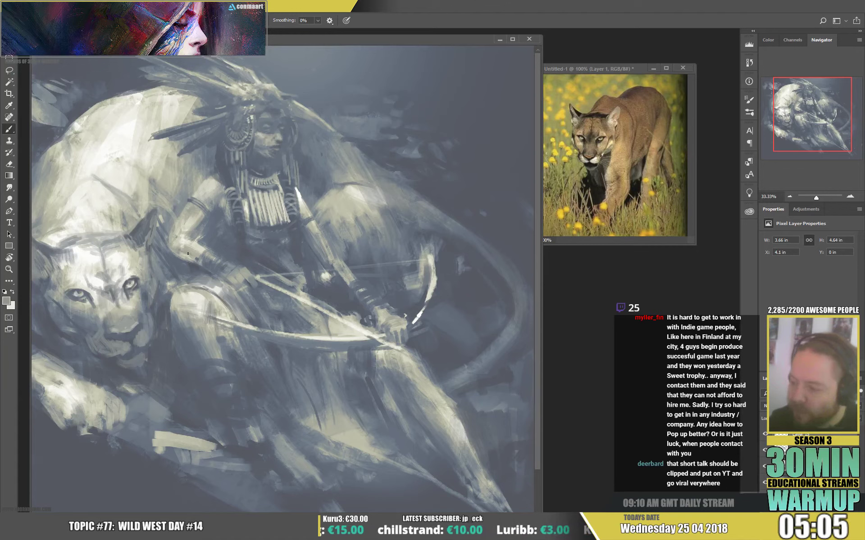
key(alt)
alt+click(182, 263)
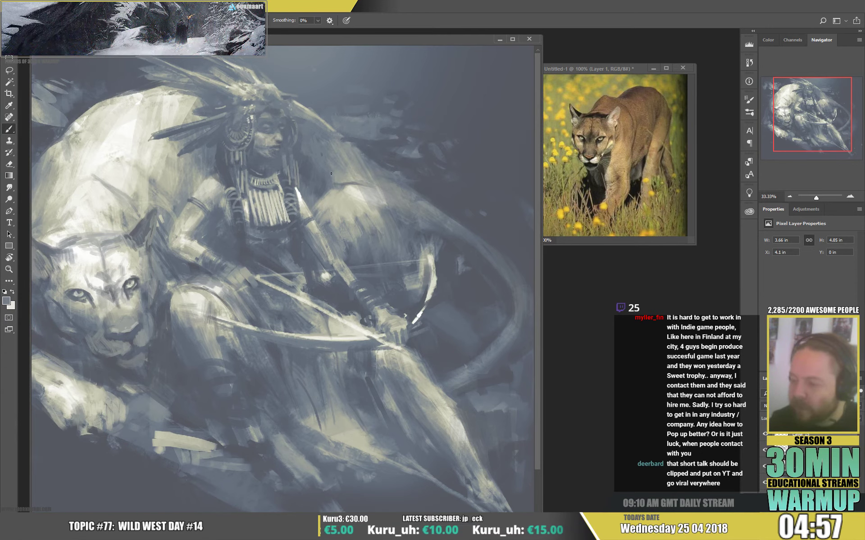
Step: Refine the inner edge of the near arm against the torso with light and dark sampled tones
key(alt)
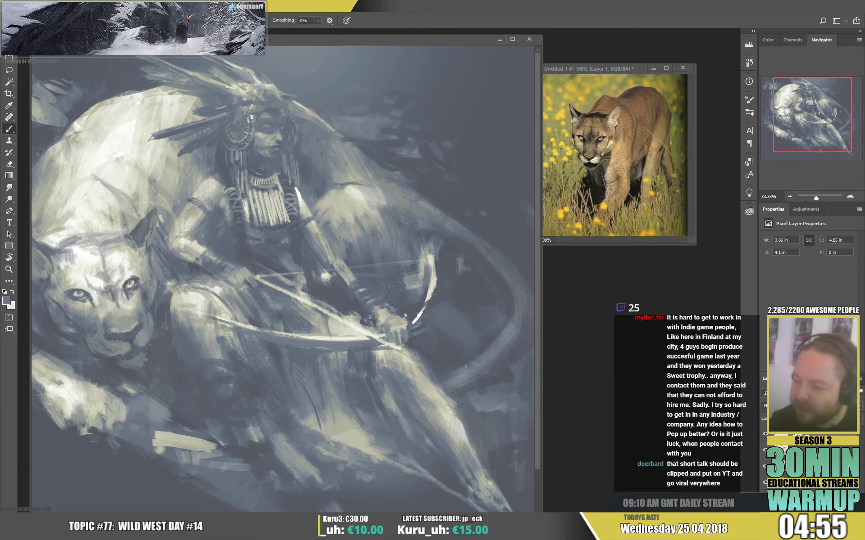
alt+click(192, 234)
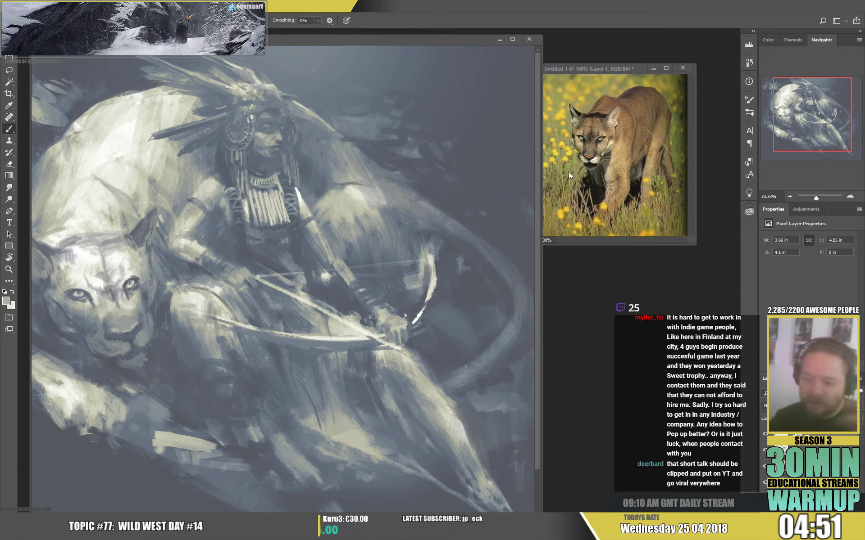
alt+click(196, 247)
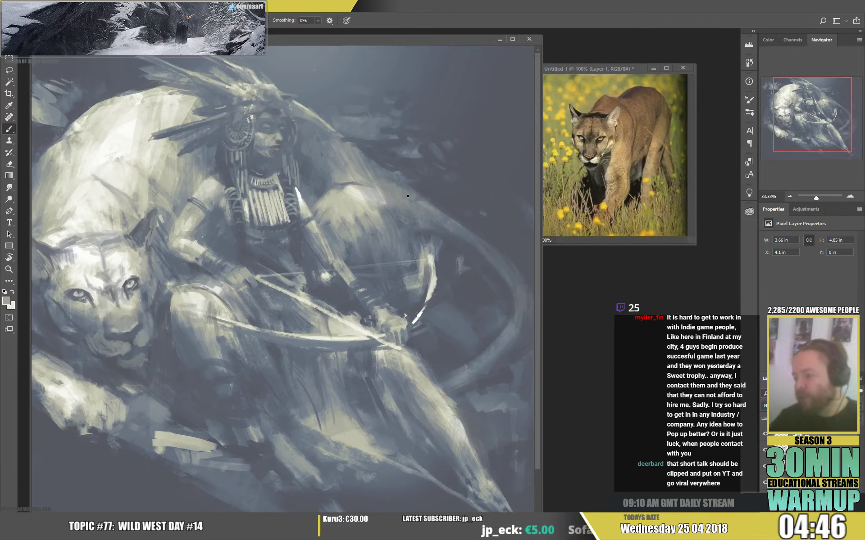
alt+click(236, 227)
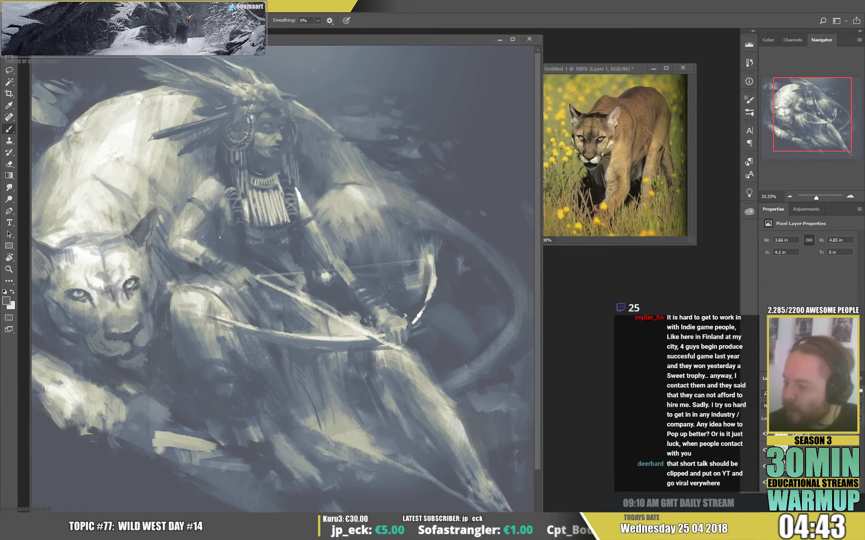
alt+click(218, 236)
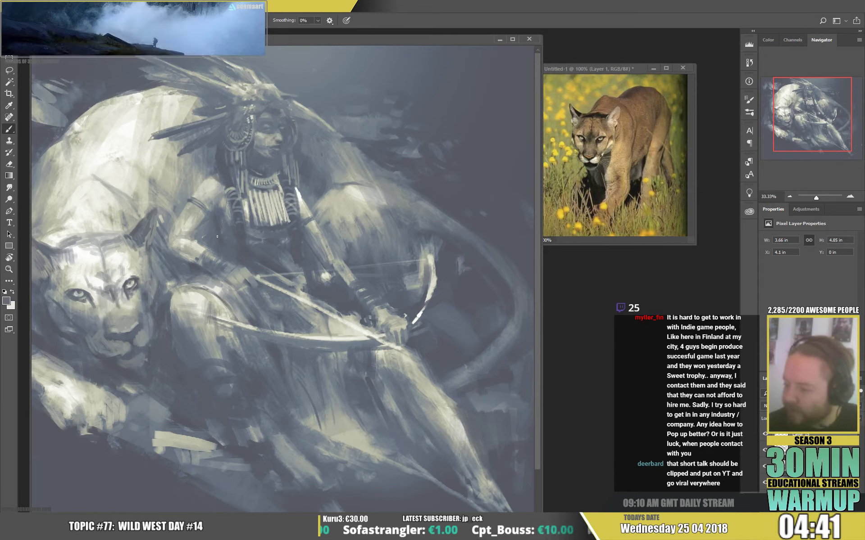
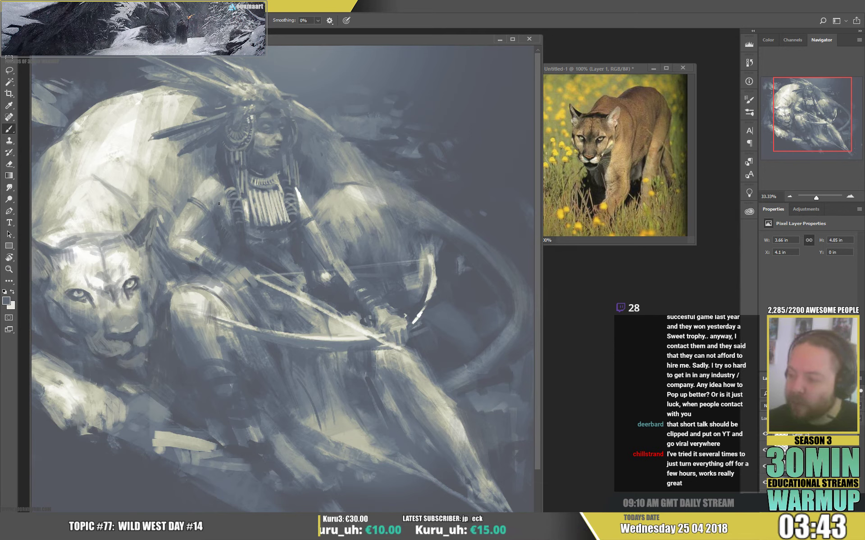
alt+click(215, 207)
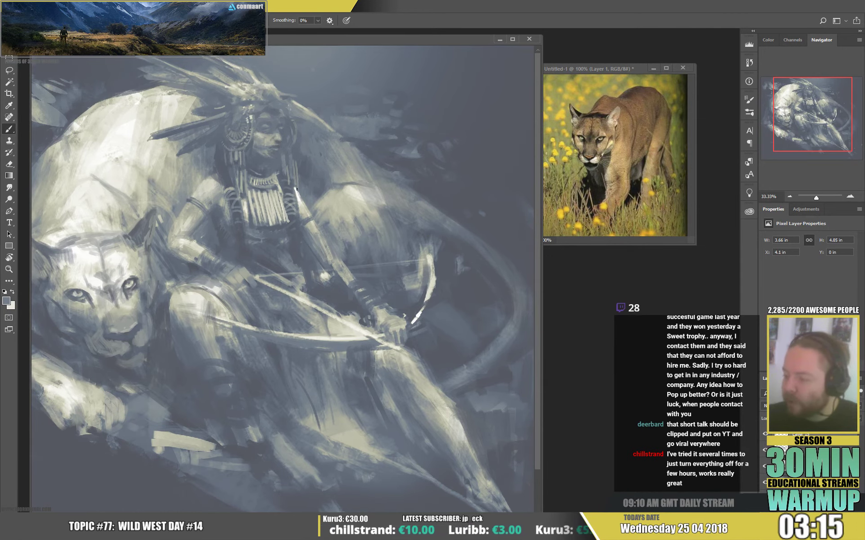
Step: Block in the upper part of the warrior's far arm with a 53 px brush and tones sampled beside it
drag(300, 199, 313, 222)
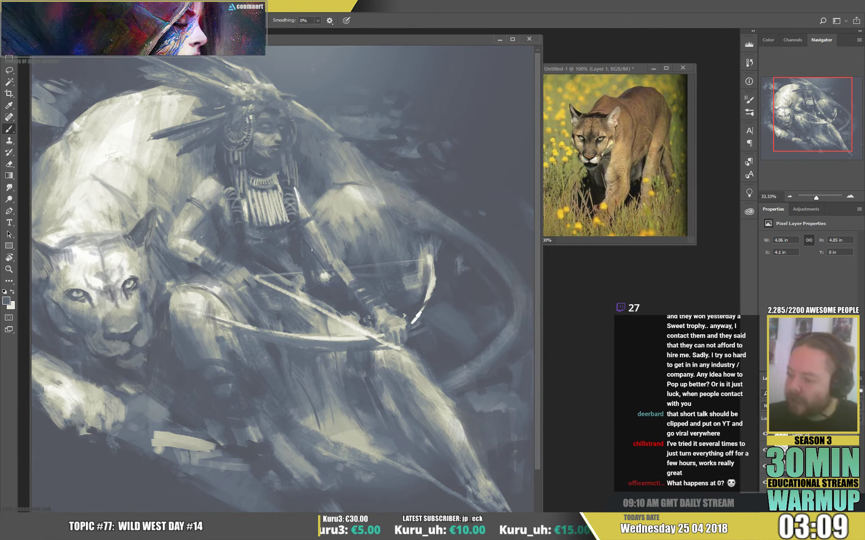
right_click(320, 240)
click(383, 145)
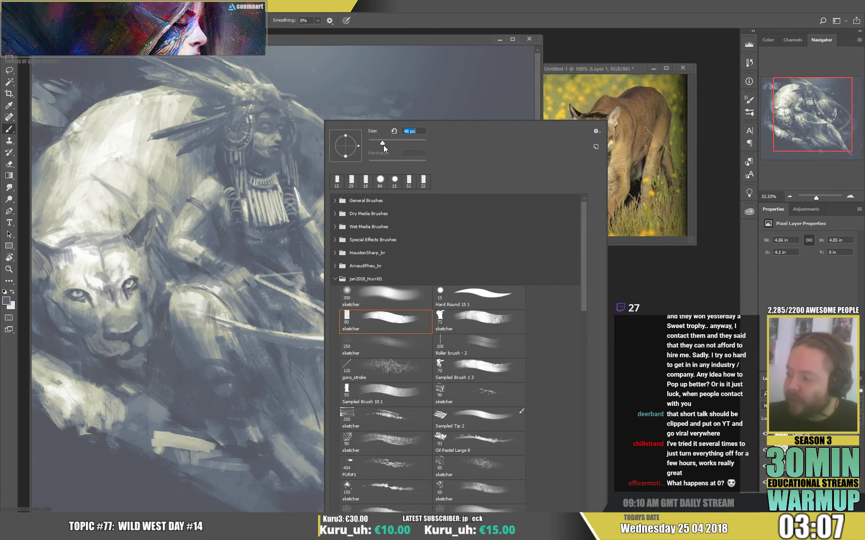
click(304, 226)
mouse_move(317, 247)
mouse_down()
mouse_move(318, 236)
mouse_move(331, 263)
mouse_up()
alt+click(318, 270)
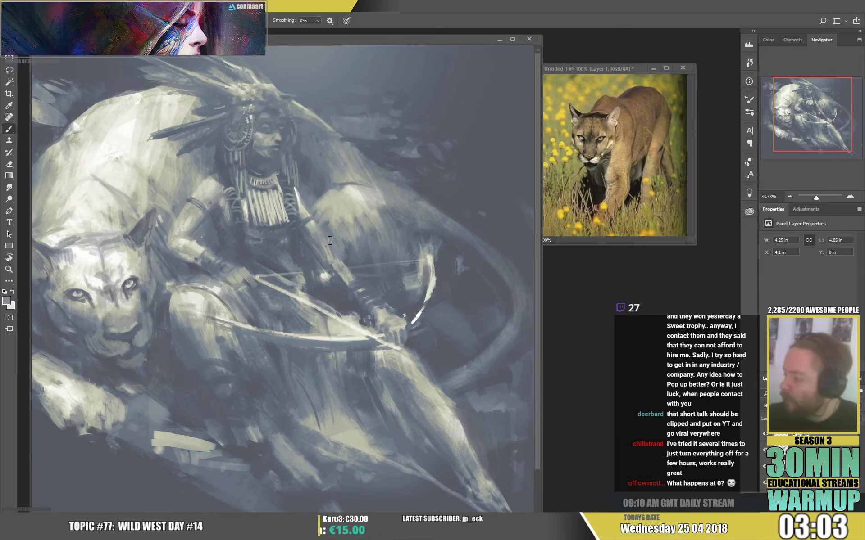
Step: Shape the elbow and forearm of the warrior's far arm with a smaller brush and tones sampled around the arm
right_click(352, 260)
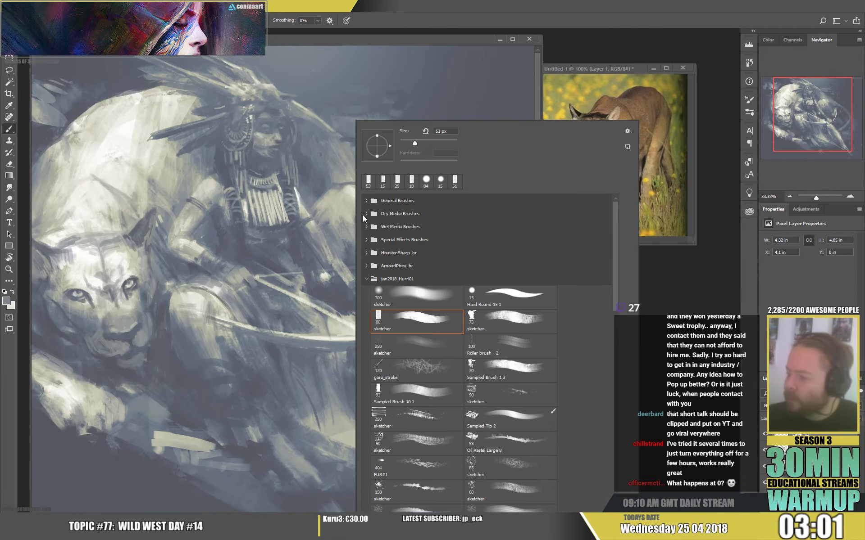
click(406, 145)
click(336, 287)
mouse_move(327, 247)
mouse_down()
mouse_move(343, 282)
mouse_move(325, 271)
mouse_move(345, 305)
mouse_move(340, 278)
mouse_move(350, 285)
mouse_up()
alt+click(318, 290)
alt+click(313, 252)
alt+click(333, 265)
alt+click(321, 295)
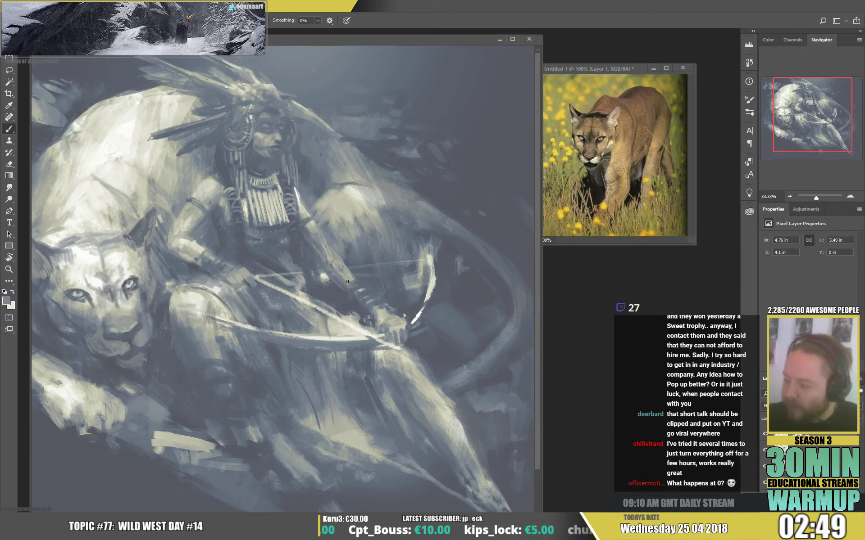
alt+click(339, 294)
alt+click(343, 301)
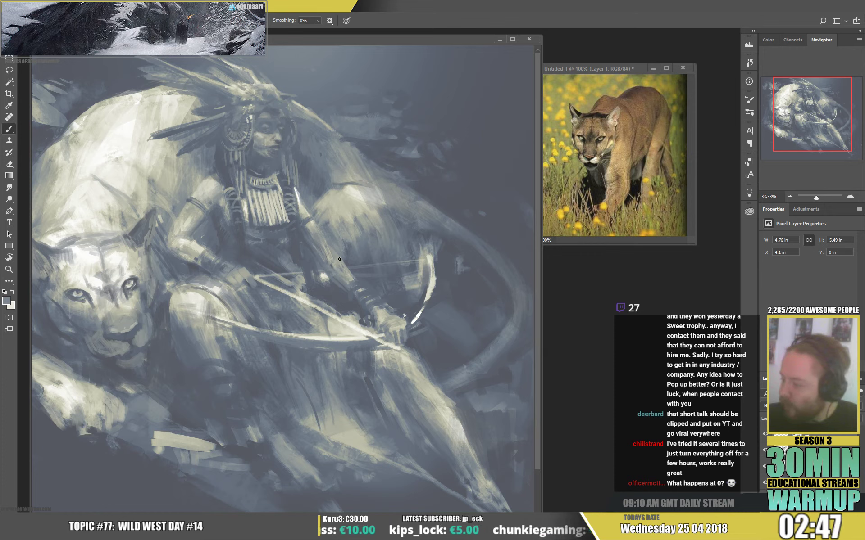
drag(351, 272, 345, 263)
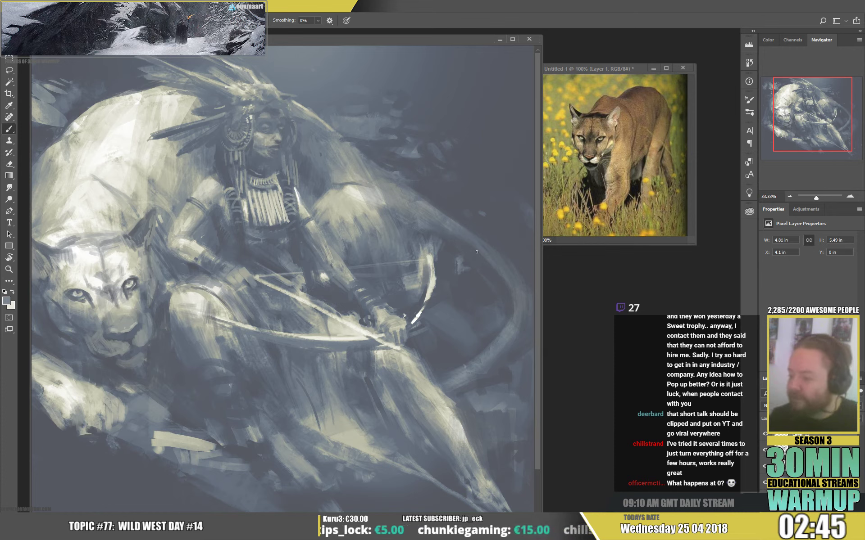
Step: Refine the inner edge of the far arm from elbow to upper arm with sampled light and dark tones
alt+click(328, 255)
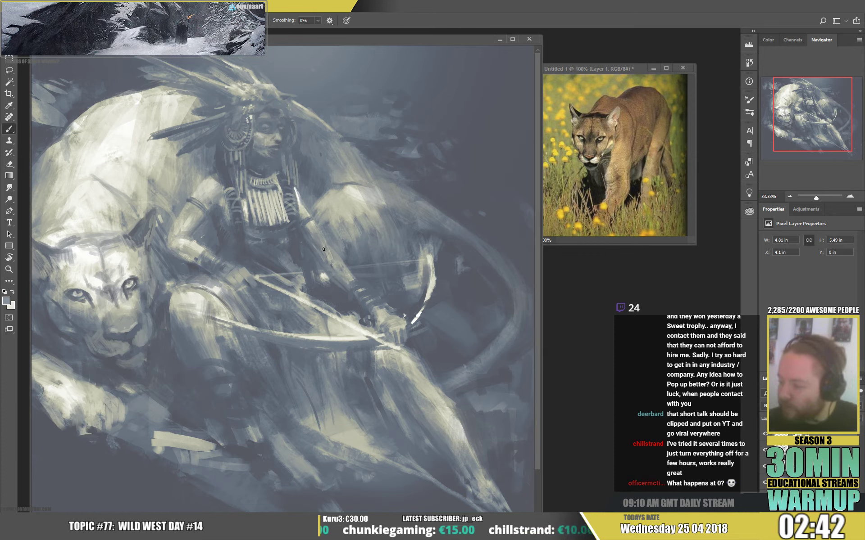
alt+click(331, 257)
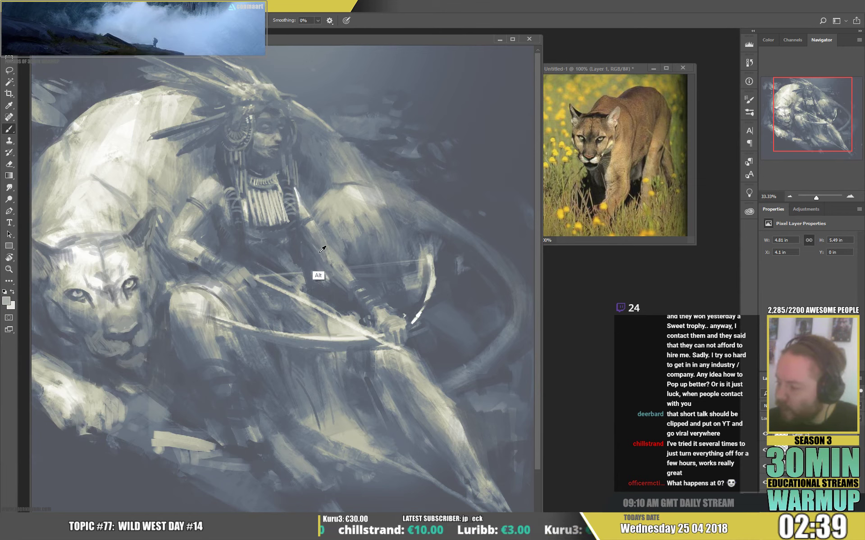
alt+click(318, 250)
key(alt)
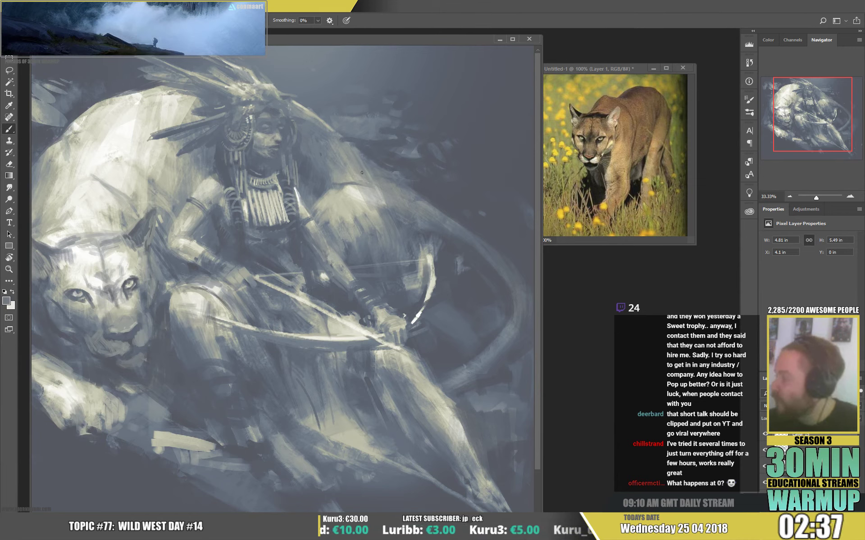
alt+click(322, 253)
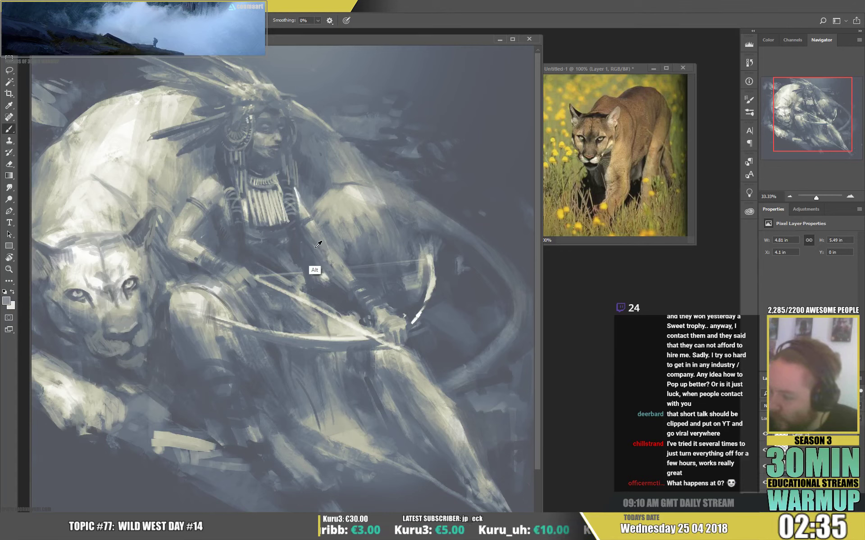
alt+click(318, 251)
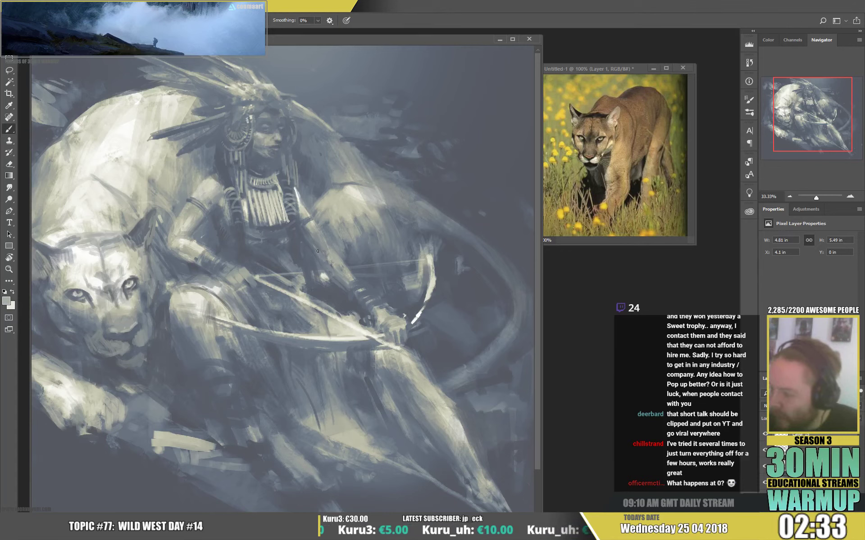
alt+click(308, 226)
alt+click(308, 227)
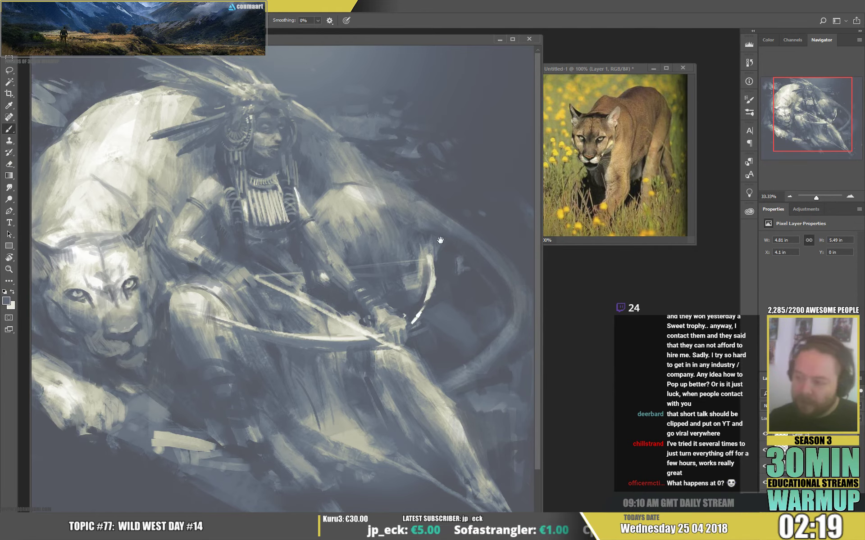
Step: Brighten the warrior's far shoulder and add horizontal bands across the breastplate with sampled tones
alt+click(303, 201)
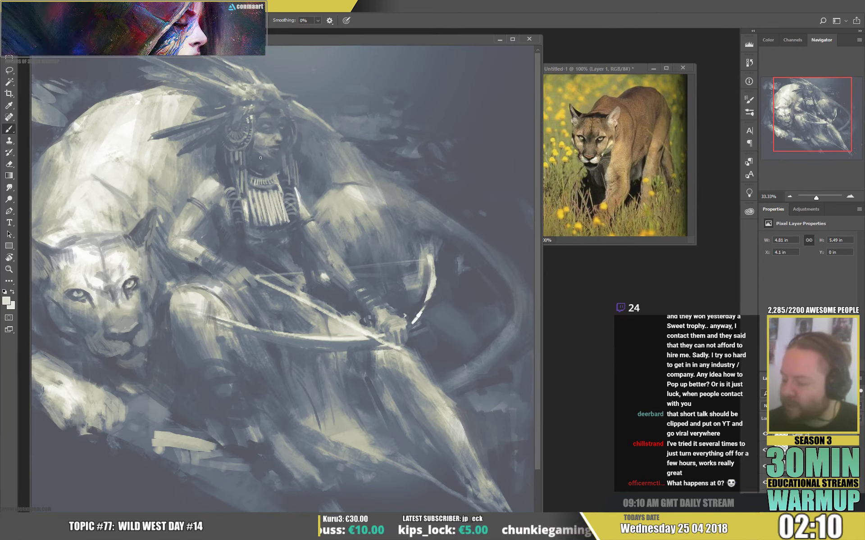
key(alt)
alt+click(299, 196)
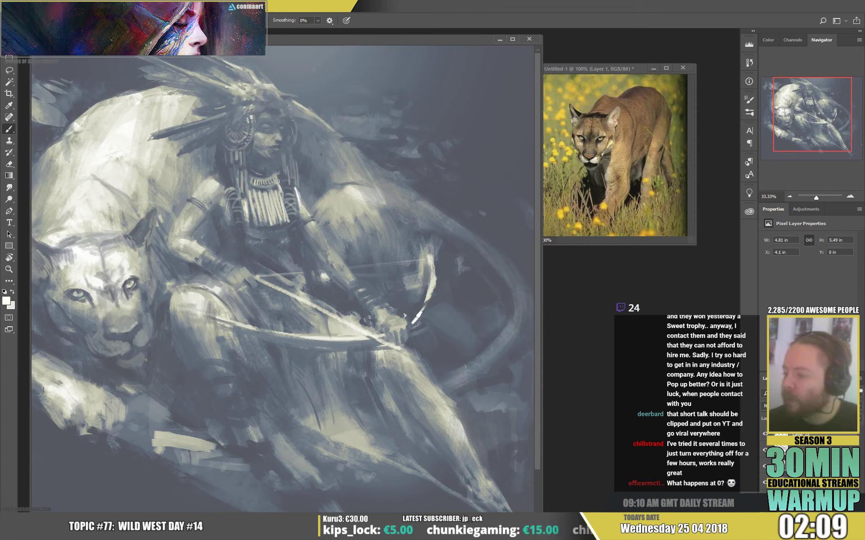
alt+click(215, 194)
alt+click(211, 199)
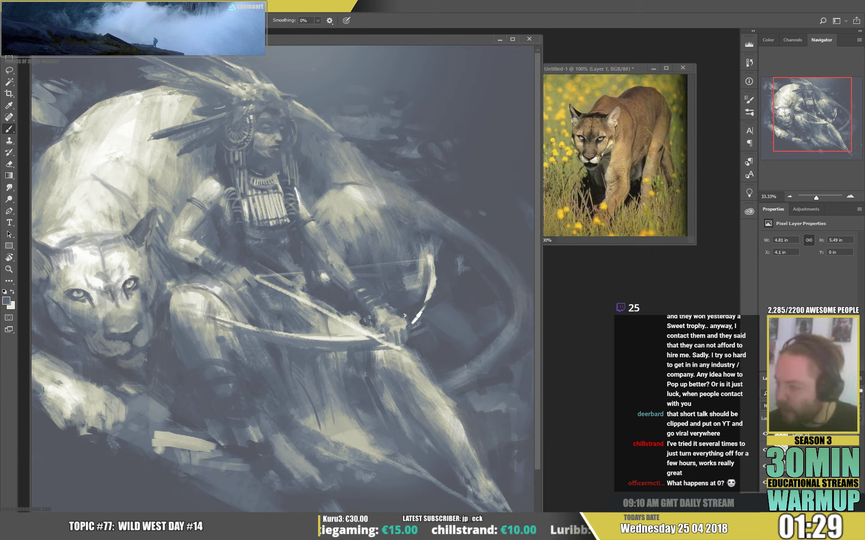
Step: Clean up the far upper arm beside the breastplate and define the waist below it with sampled tones
alt+click(301, 226)
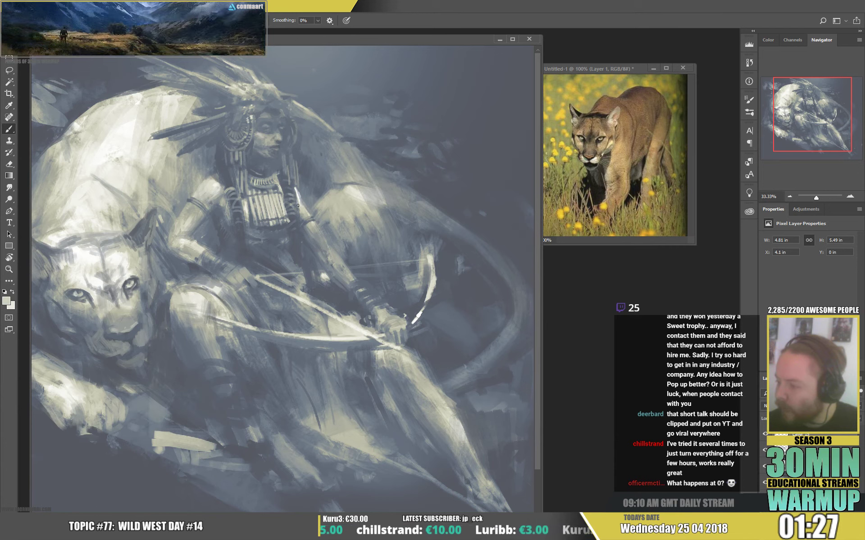
alt+click(301, 216)
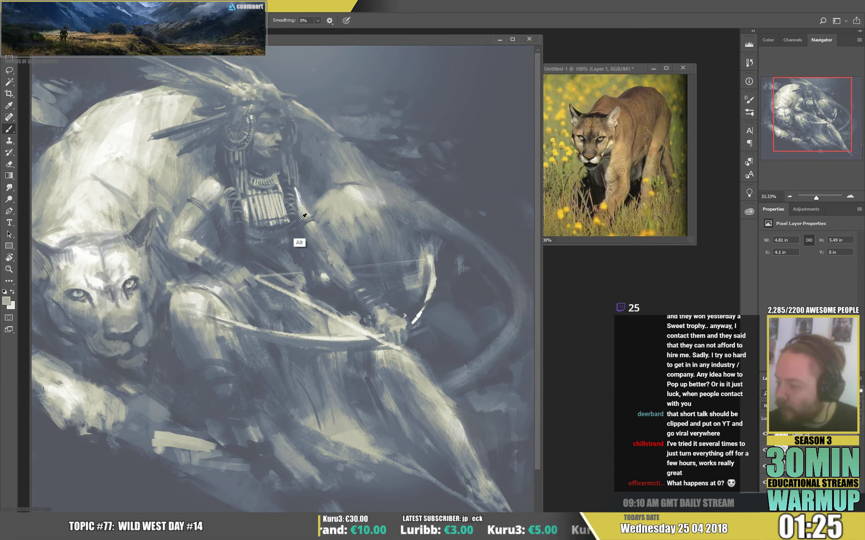
alt+click(301, 220)
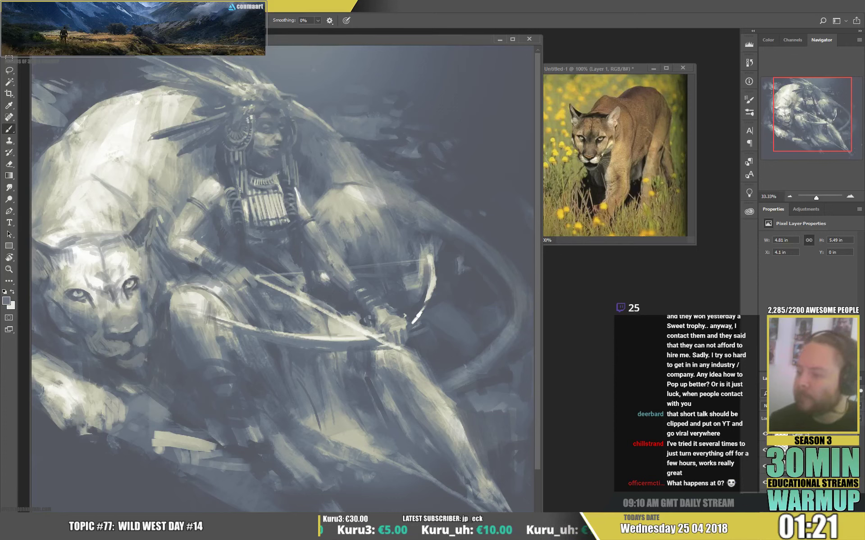
alt+click(232, 206)
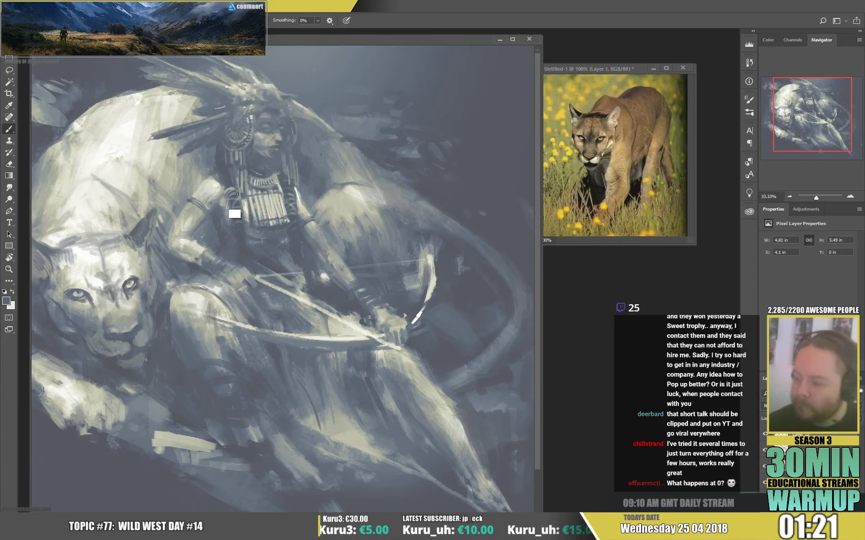
alt+click(251, 233)
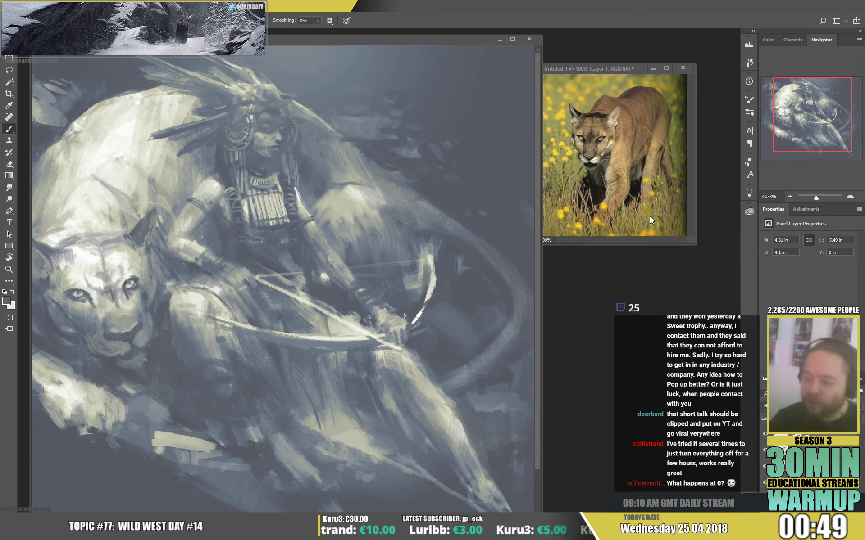
Step: Paint light bands around the warrior's near wrist and deepen the tones beneath the forearm
alt+click(202, 273)
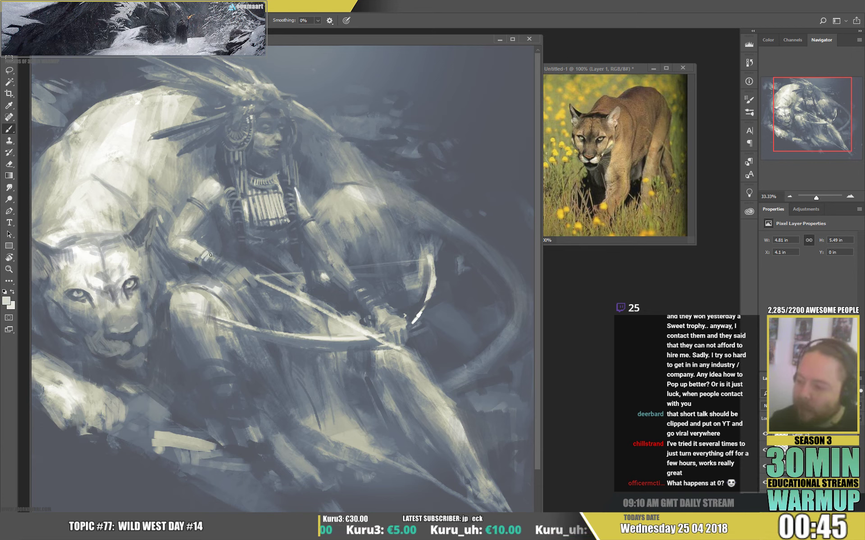
drag(209, 260, 217, 261)
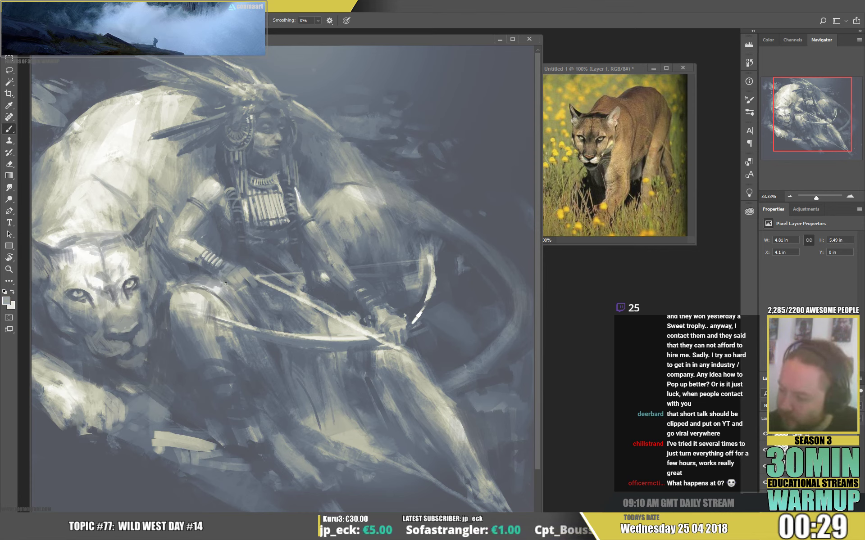
alt+click(209, 275)
drag(216, 286, 227, 293)
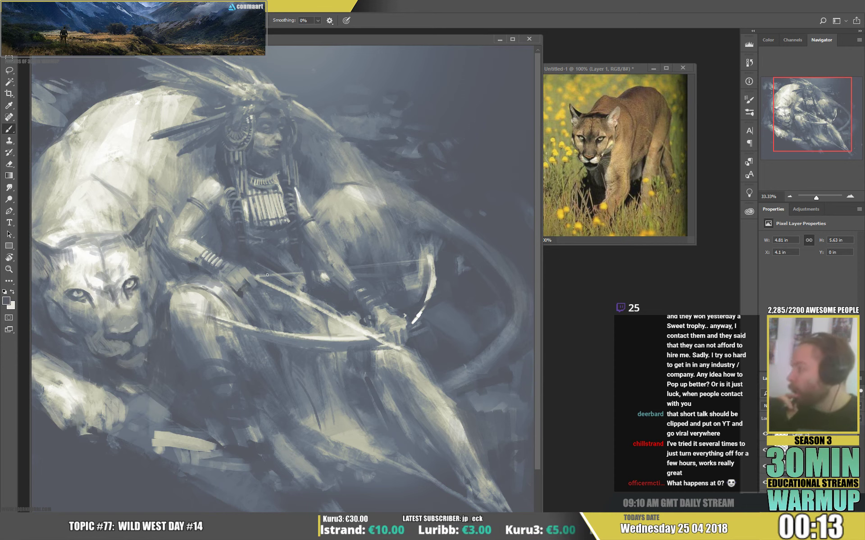
Step: Define the warrior's near hand at the end of the bowstring with light and dark tones sampled around it
key(alt)
alt+click(258, 279)
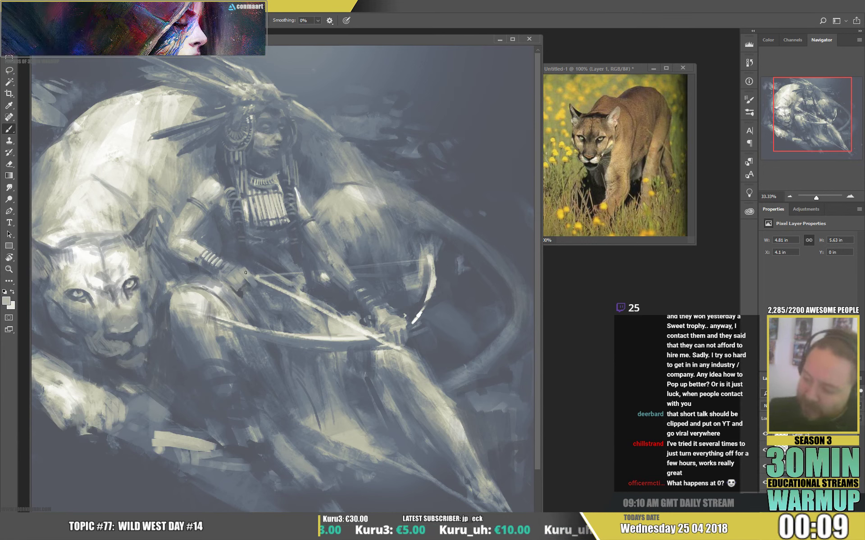
alt+click(249, 267)
alt+click(248, 275)
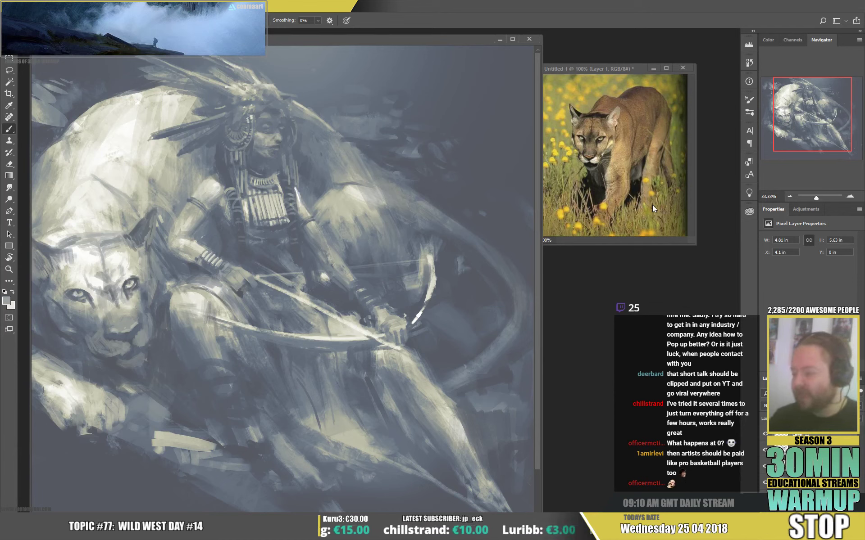
alt+click(289, 252)
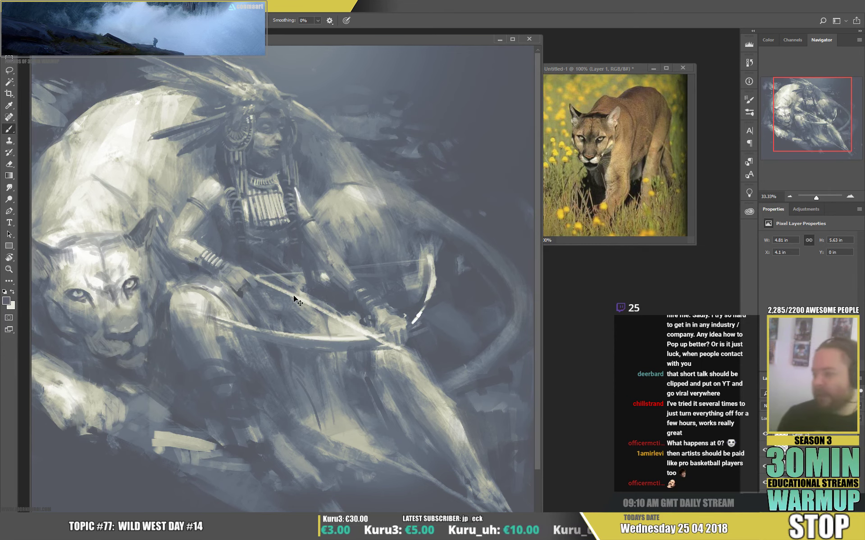
Step: Bring the whole painting into view, reposition its document window and save the file
key(ctrl+minus)
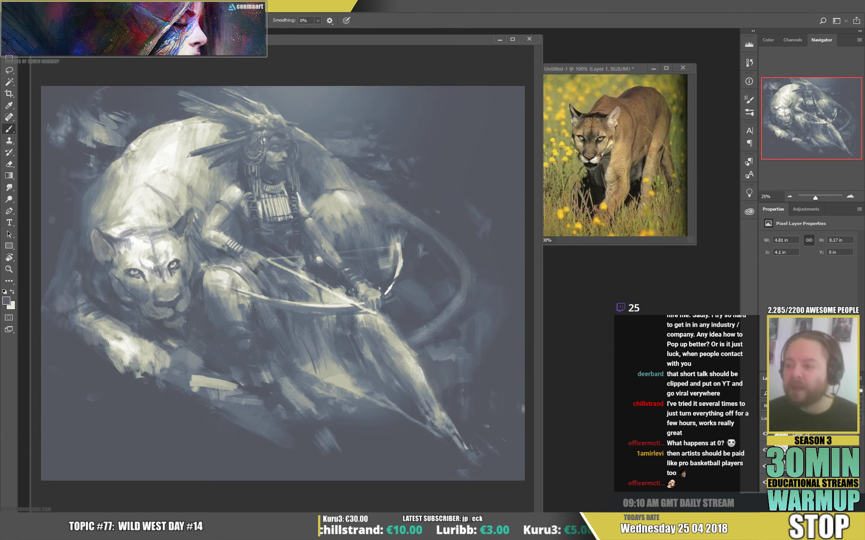
drag(167, 36, 167, 102)
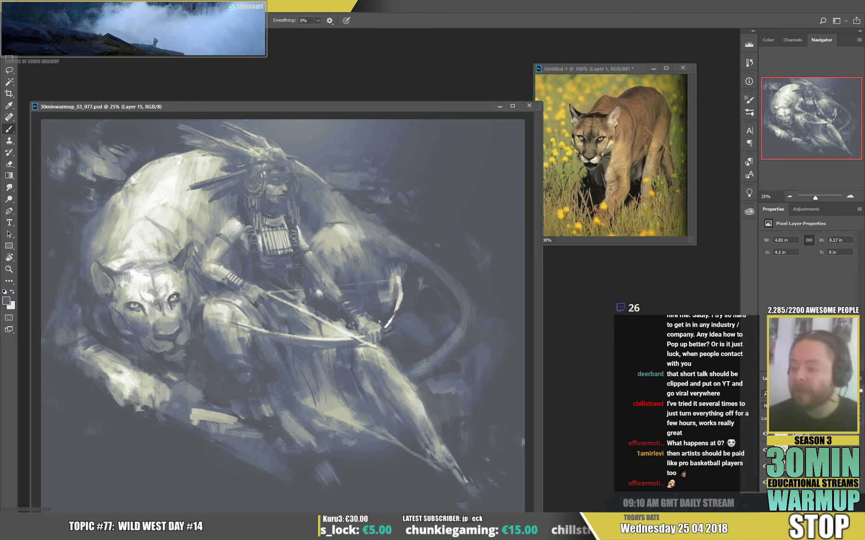
drag(121, 107, 119, 52)
key(ctrl+s)
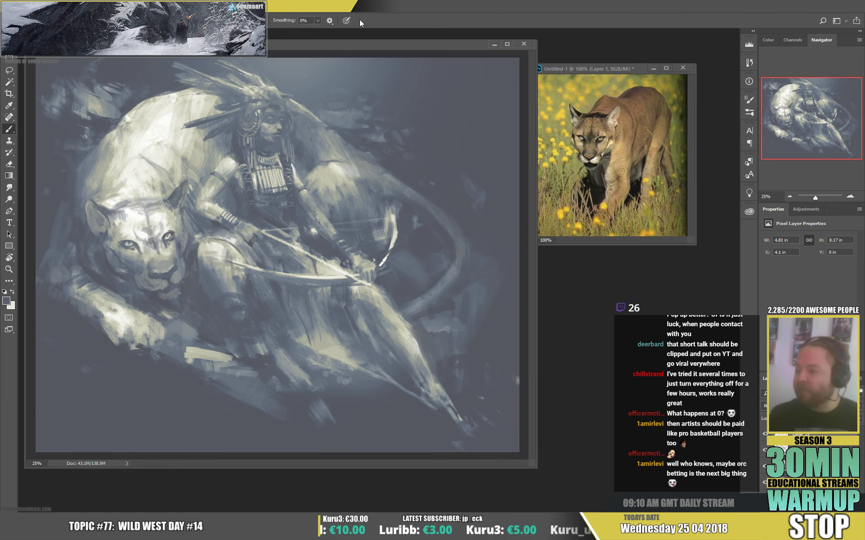
Step: Copy the entire painting as merged, paste it as a new layer and merge that layer down
key(ctrl+a)
key(ctrl+shift+c)
key(ctrl+v)
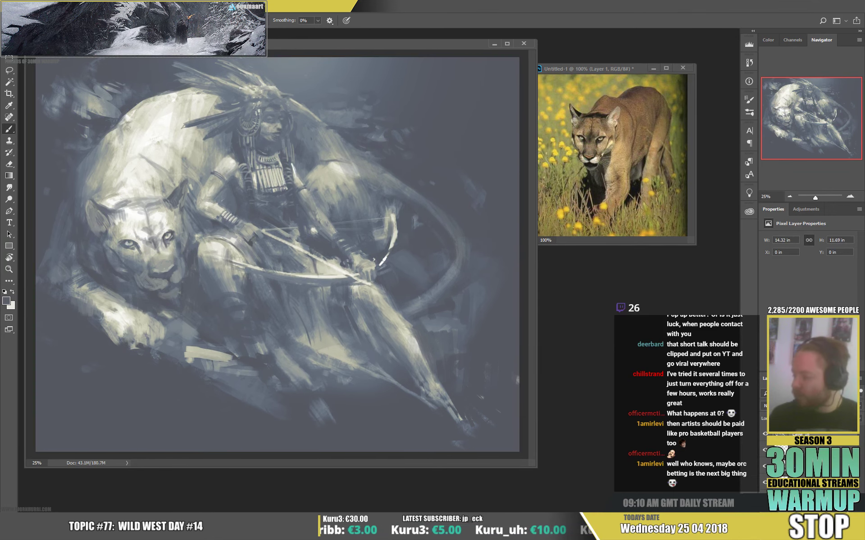
key(ctrl+e)
Step: Compare the merged painting with its earlier state by repeatedly hiding and showing the top layer
click(765, 434)
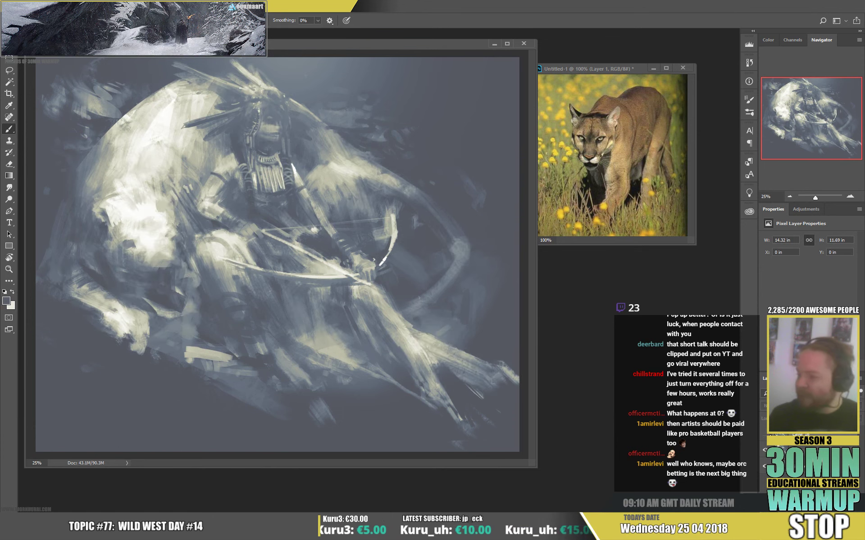
click(766, 434)
click(766, 434)
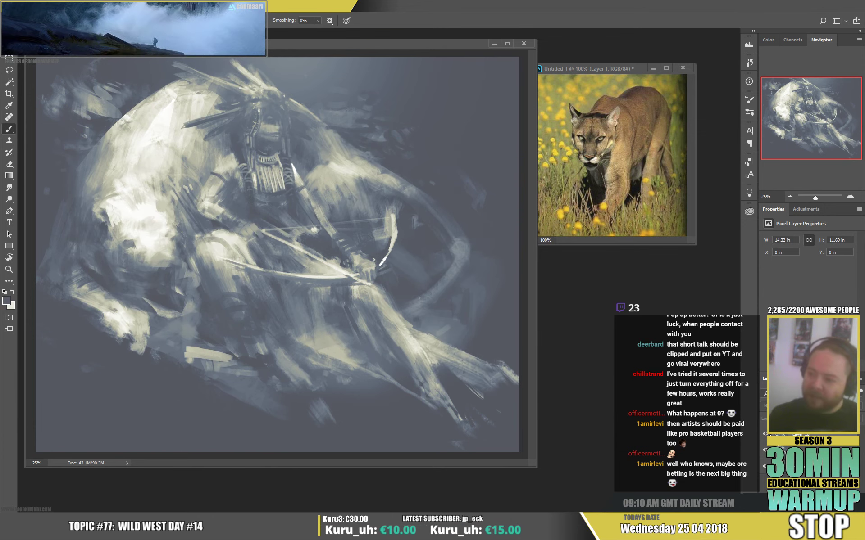
click(766, 434)
click(766, 434)
click(766, 434)
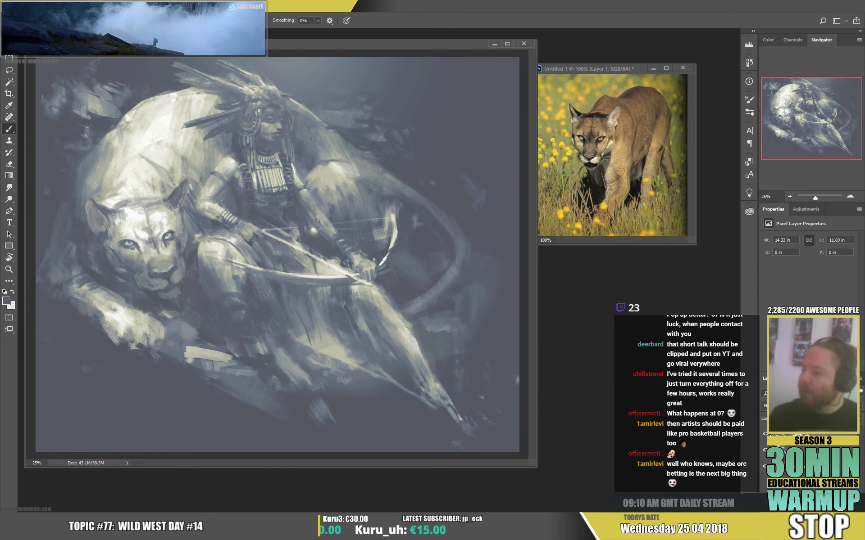
key(ctrl+z)
key(ctrl+z)
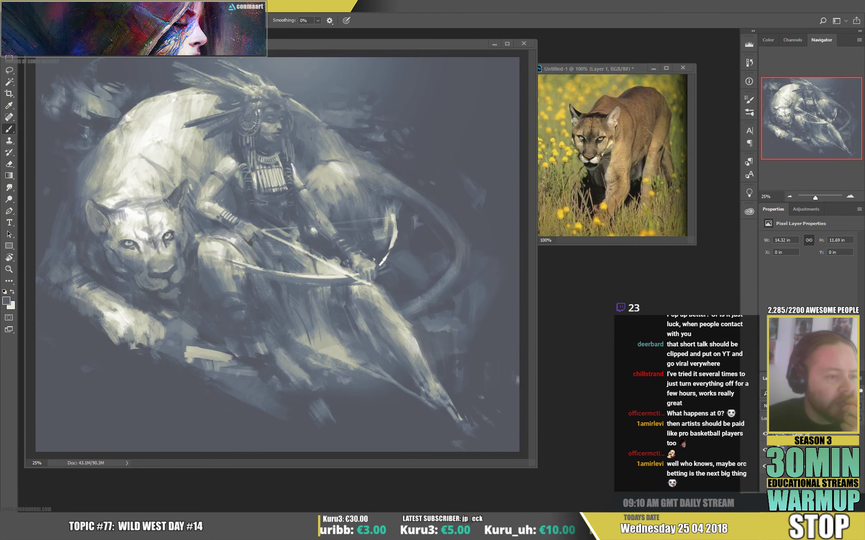
Step: Switch to the Twitch window, view the TheArtGun channel and move the window off the screen
drag(413, 94, 340, 59)
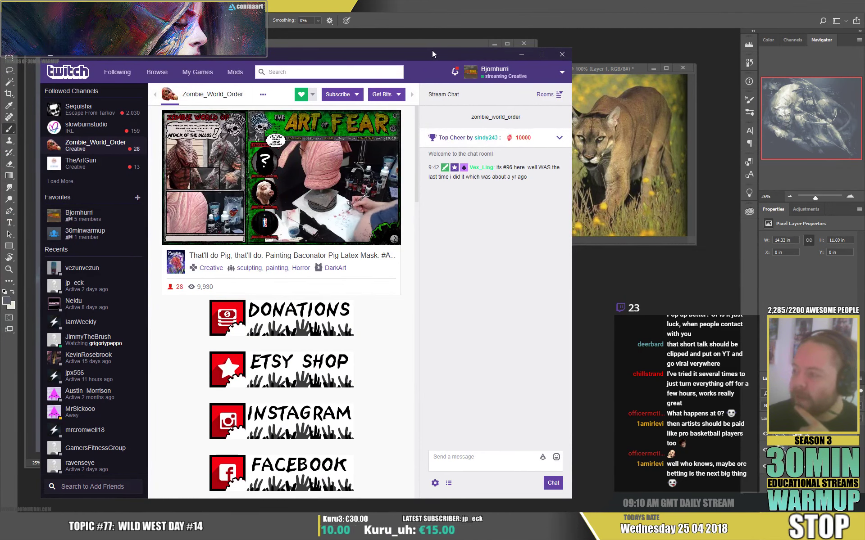
click(100, 170)
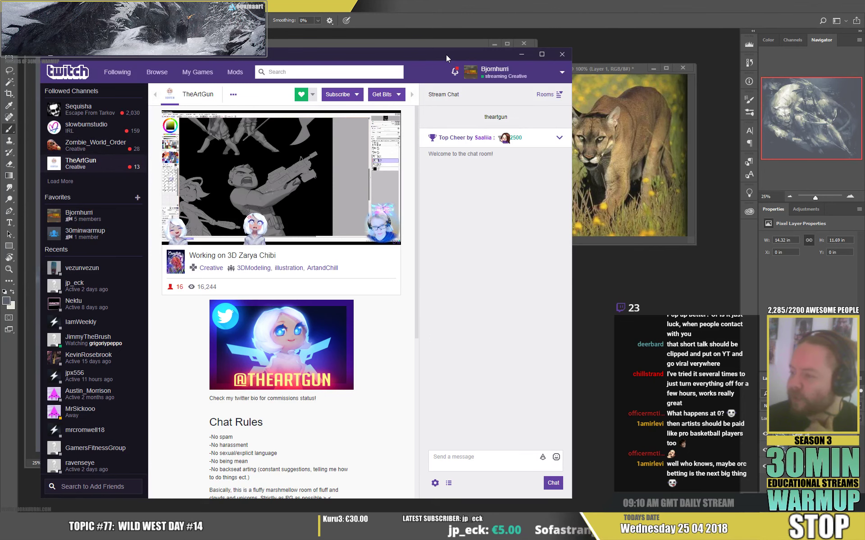
drag(446, 55, 0, 58)
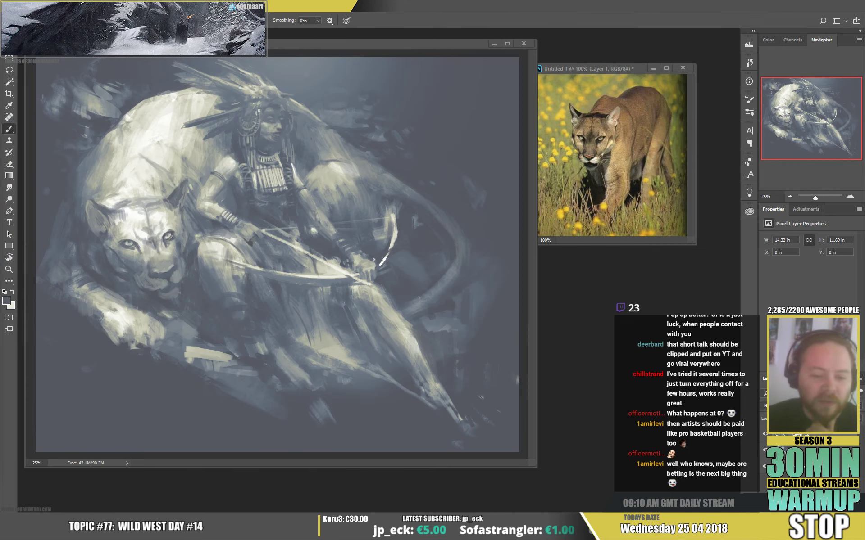